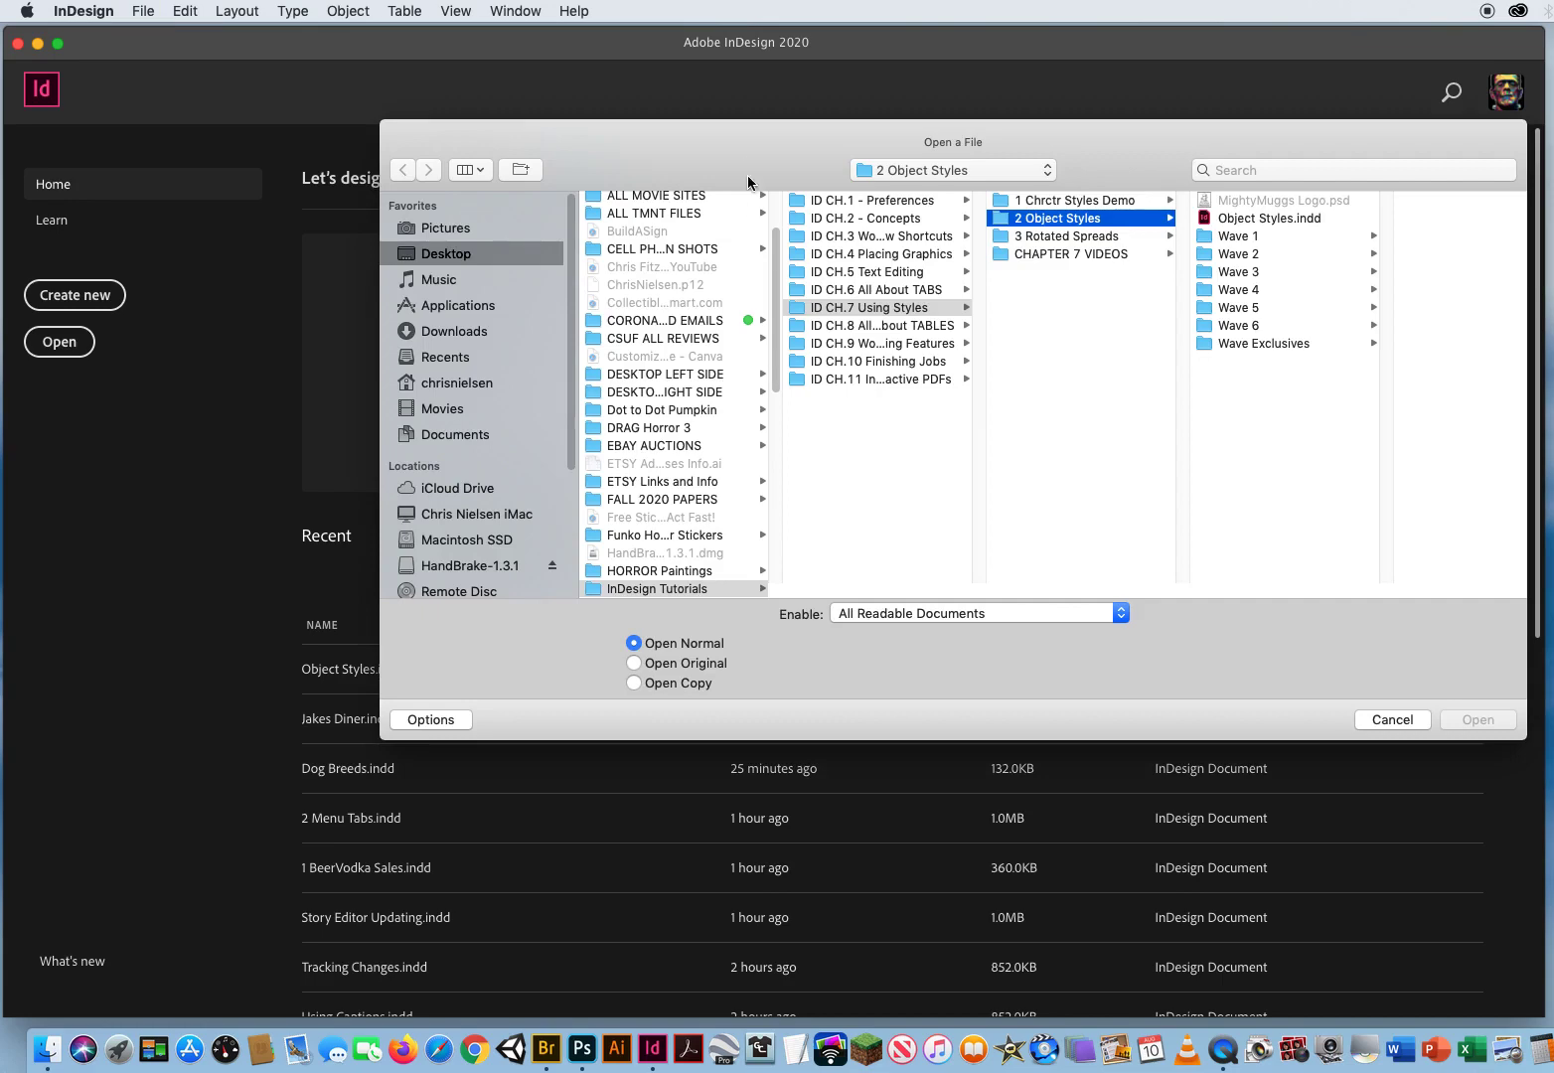
- Open Rotate Spreads.indd from ID CH.7 Using Styles > 3 Rotated Spreads
click(618, 277)
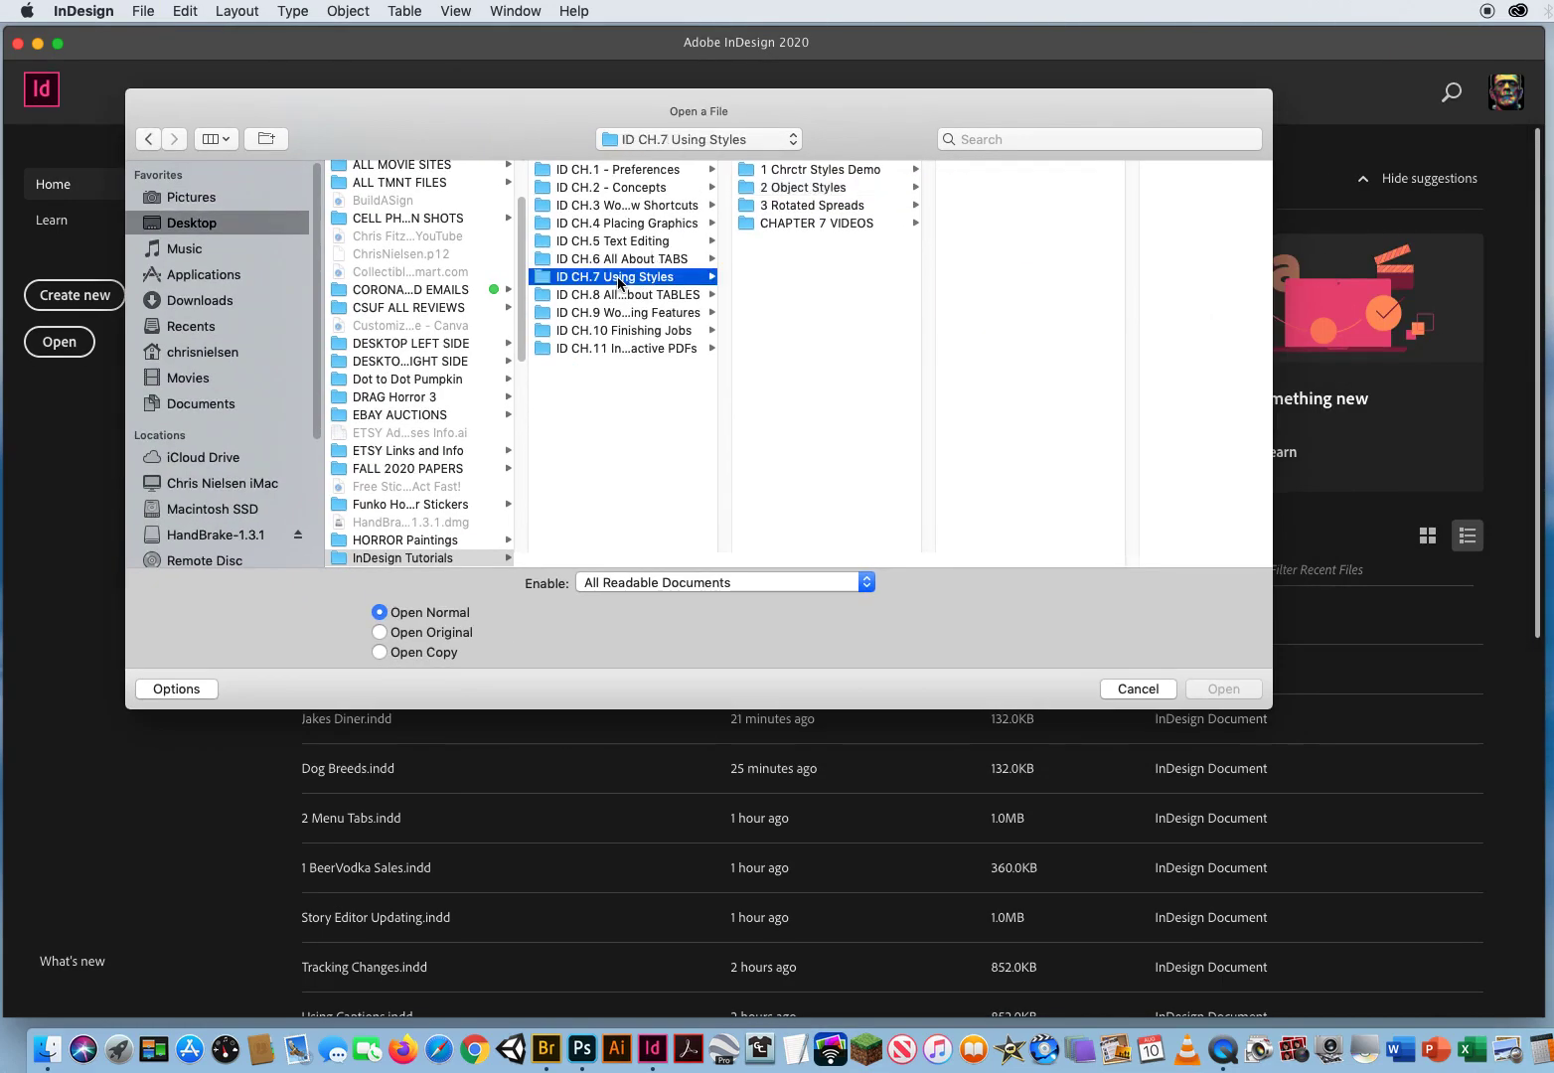
click(790, 206)
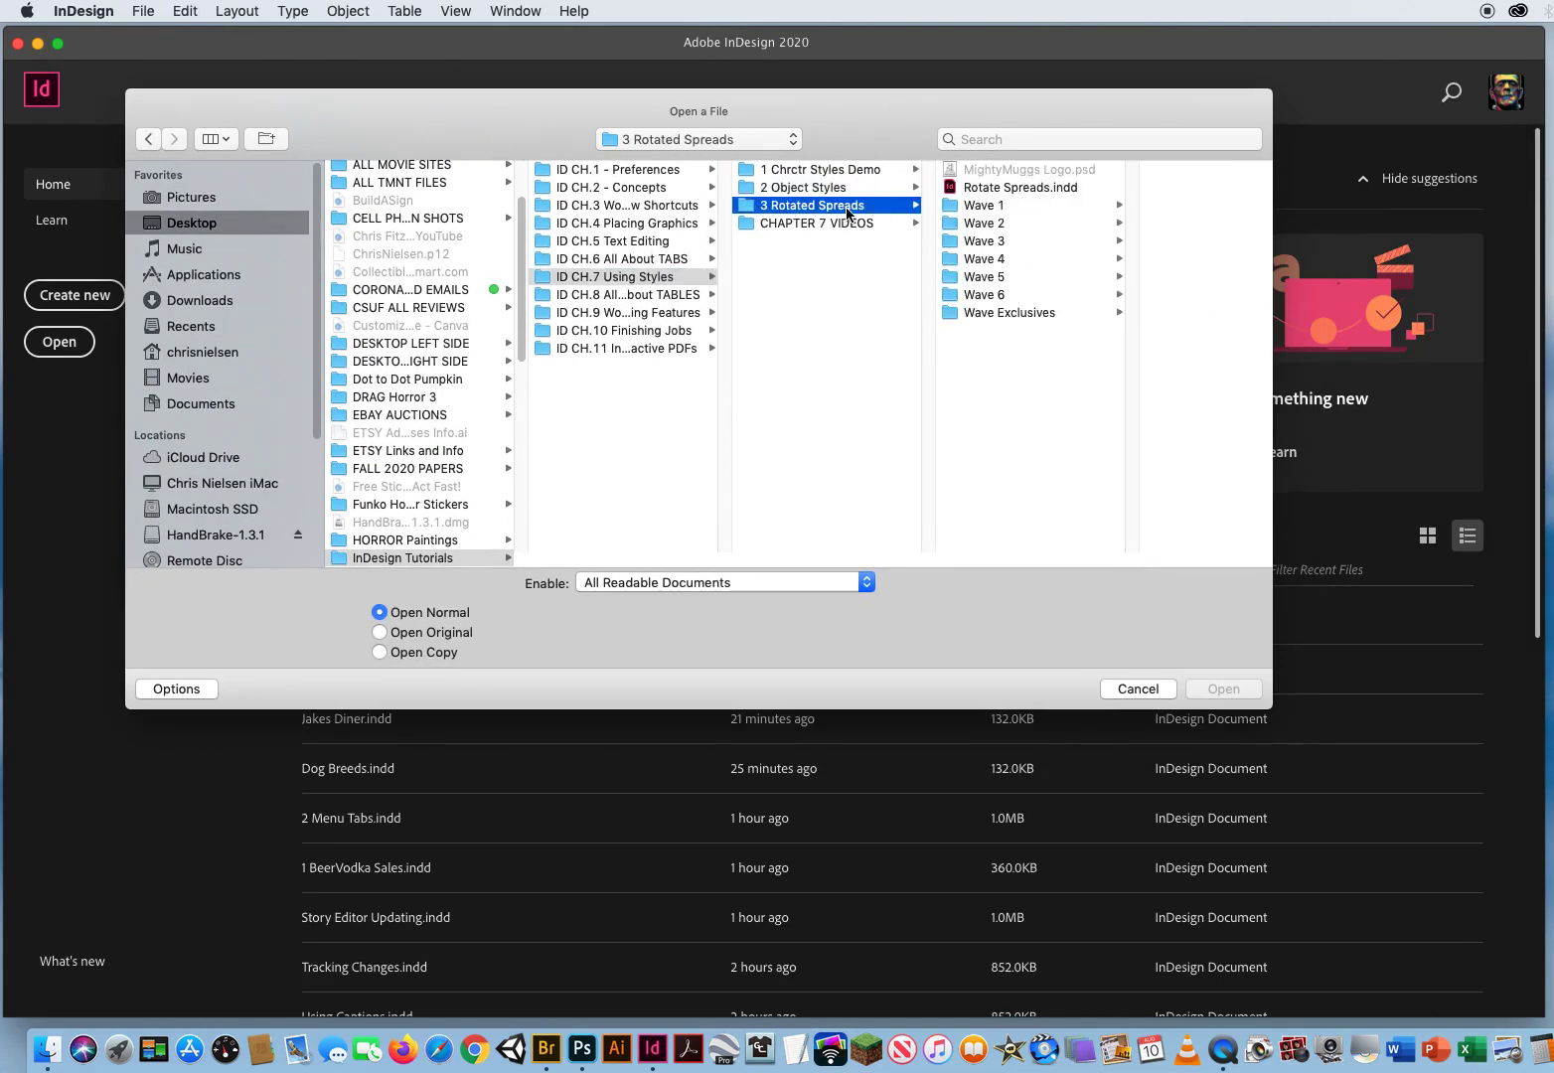
click(1020, 188)
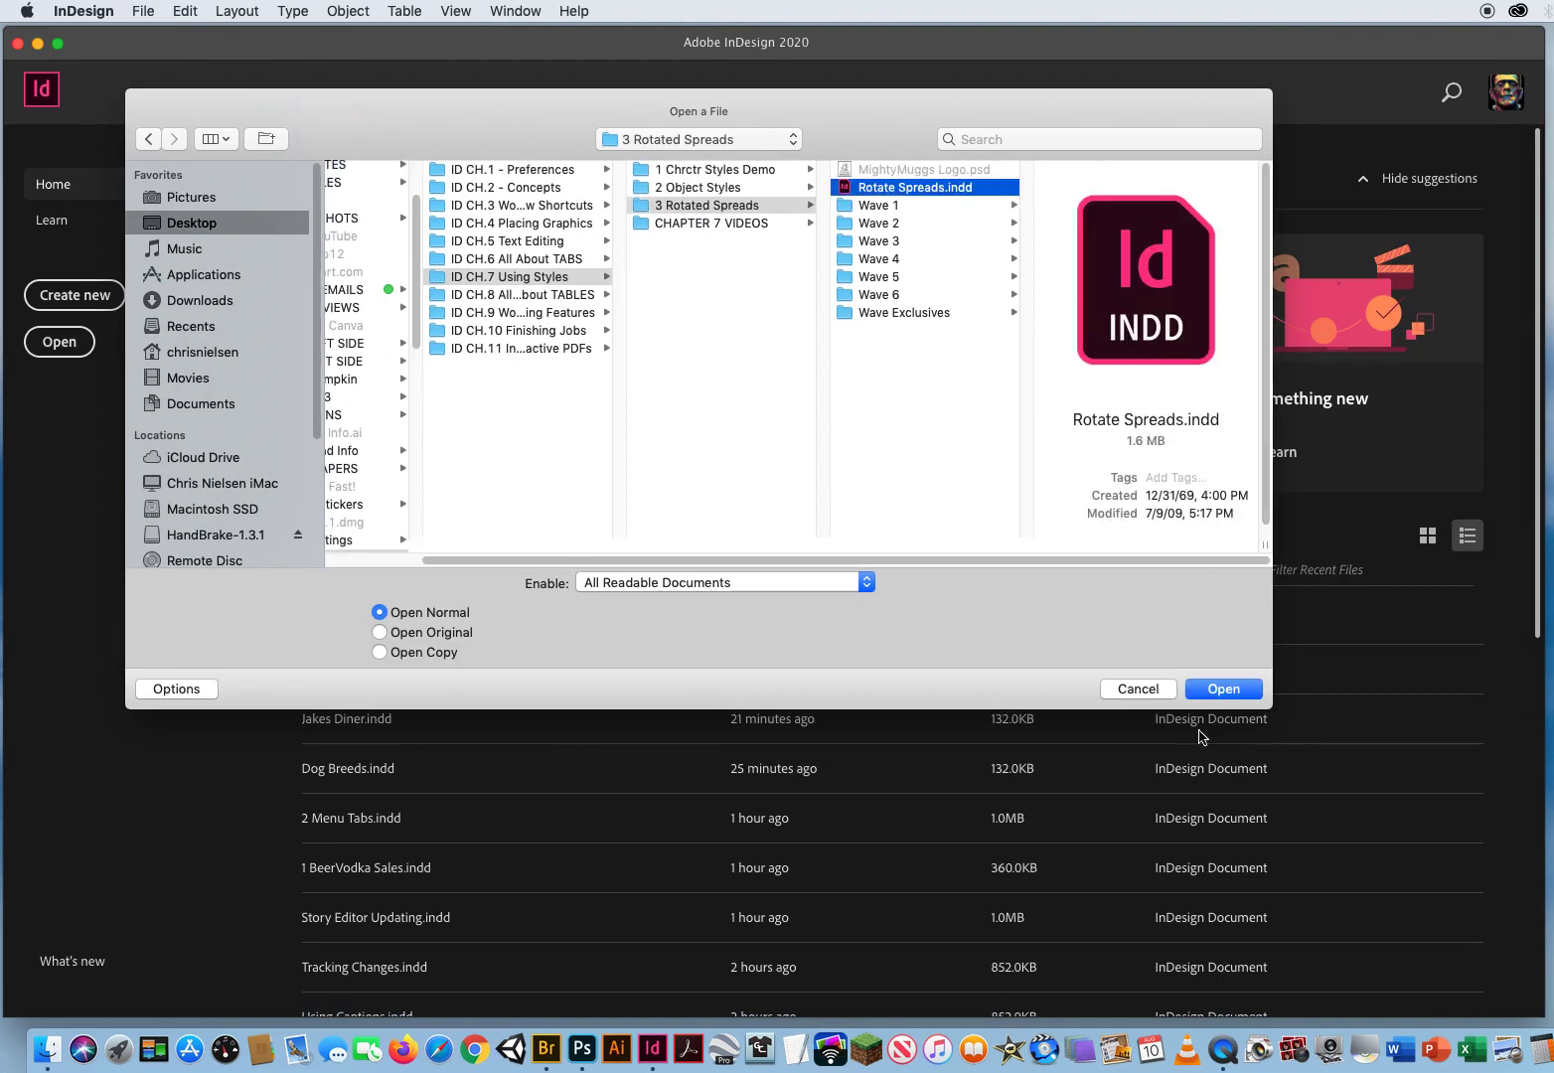
key(Return)
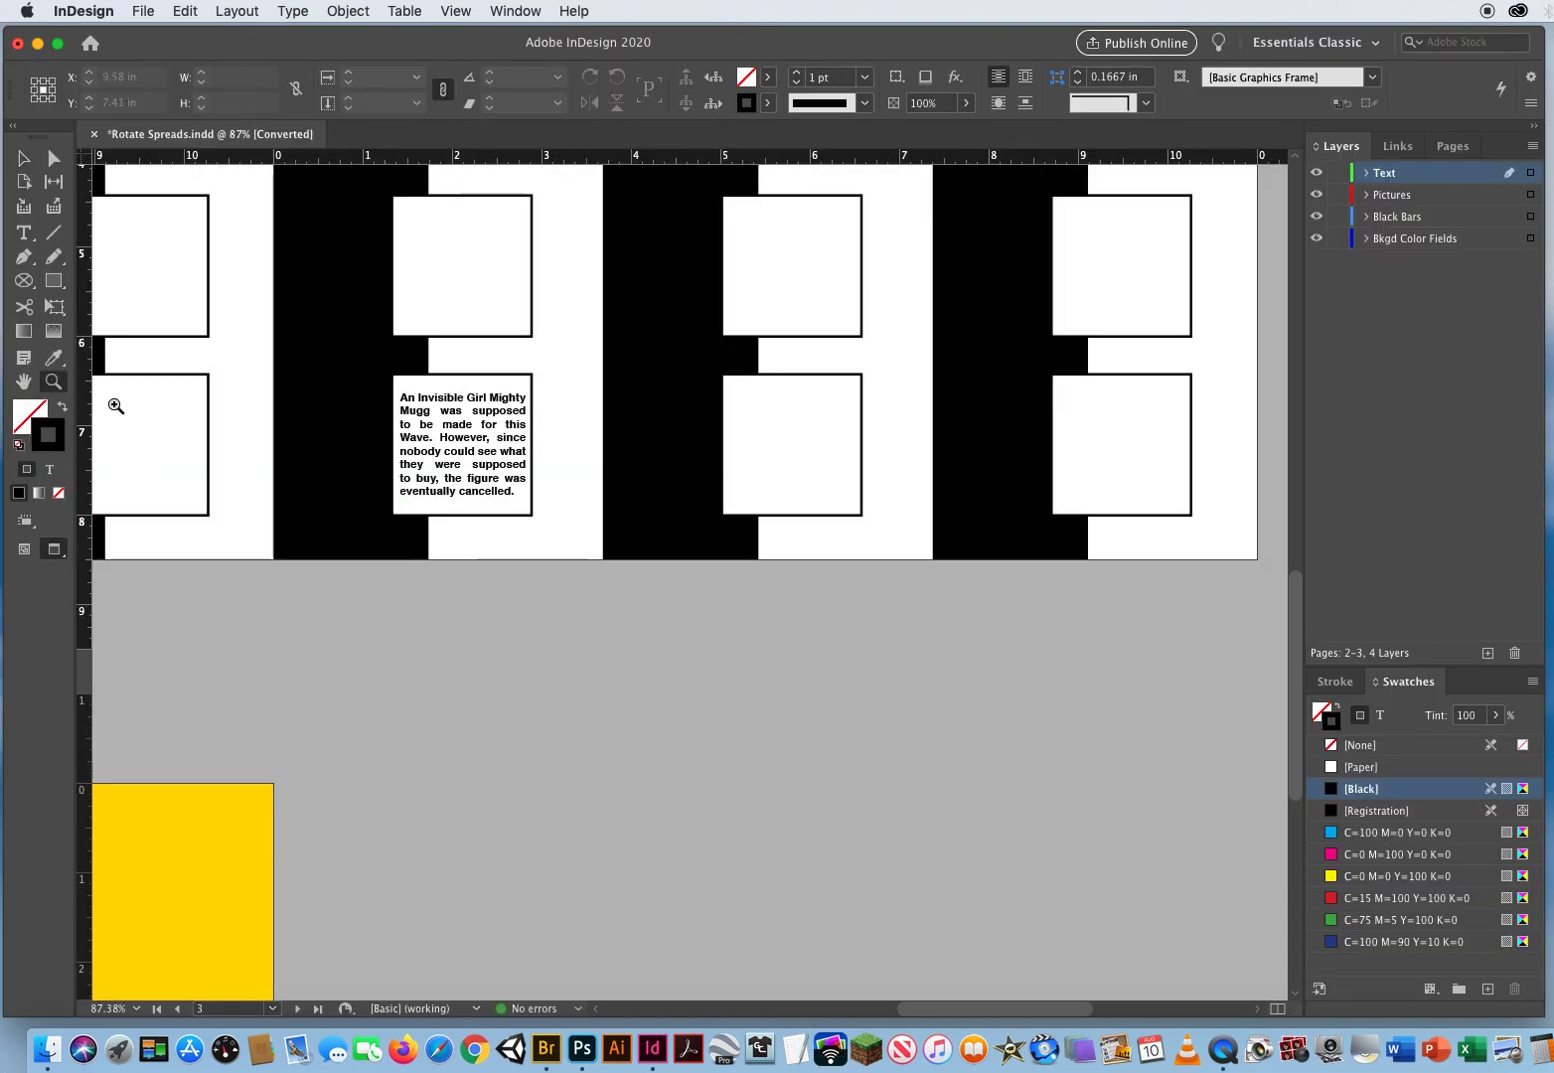
- Zoom out to show the whole spread, switch to the Selection tool, and make Bkgd Color Fields active
key(super+5)
scroll(502, 546, up, 2)
mouse_move(659, 596)
mouse_down()
mouse_move(665, 614)
mouse_move(704, 603)
mouse_move(674, 610)
mouse_up()
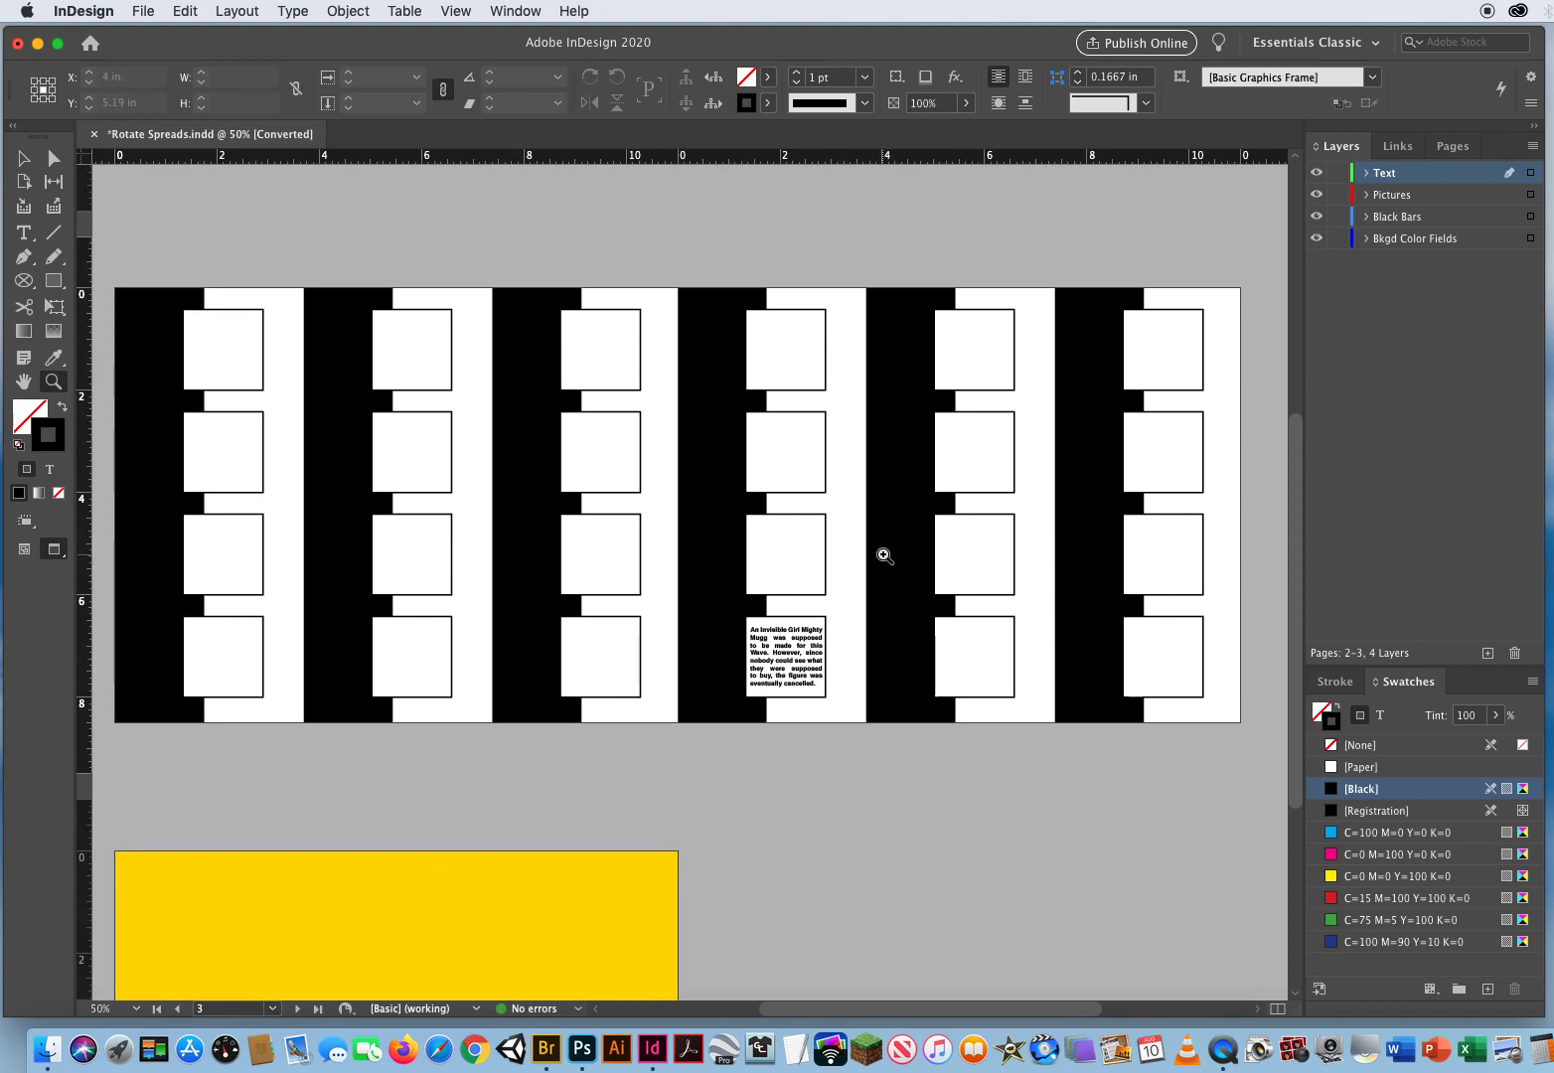
click(24, 159)
click(1441, 241)
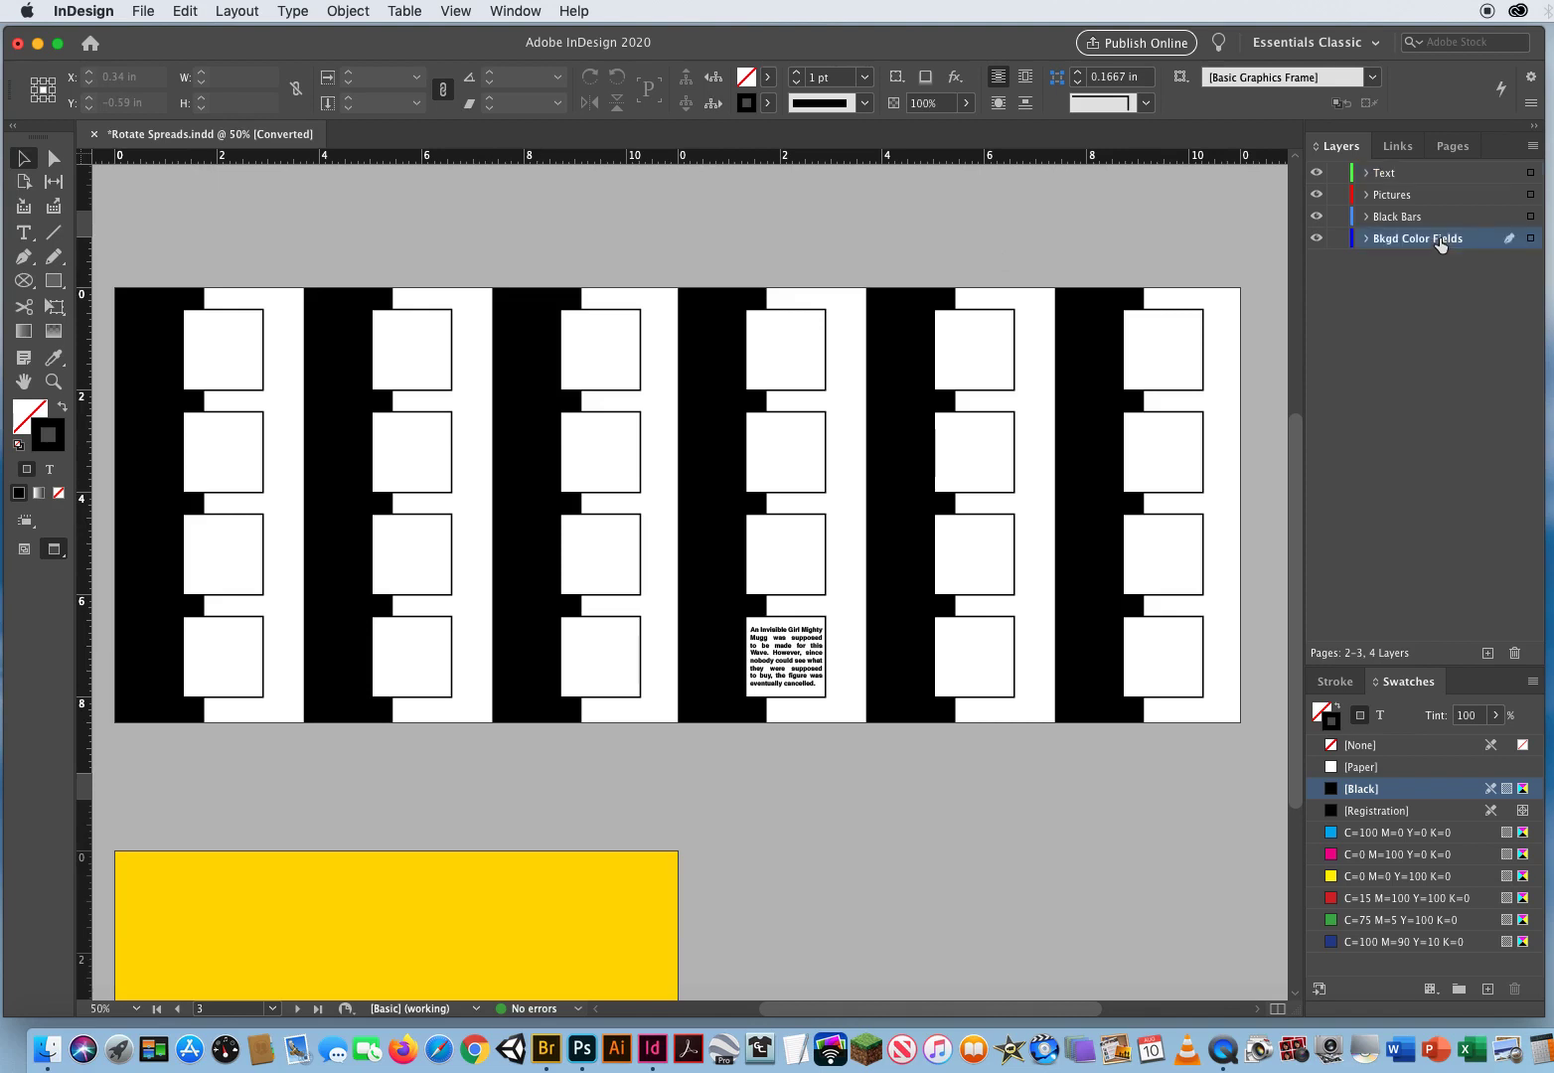
- Draw a C=100 cyan rectangle covering the spread, then lock the Bkgd Color Fields and Black Bars layers
click(24, 413)
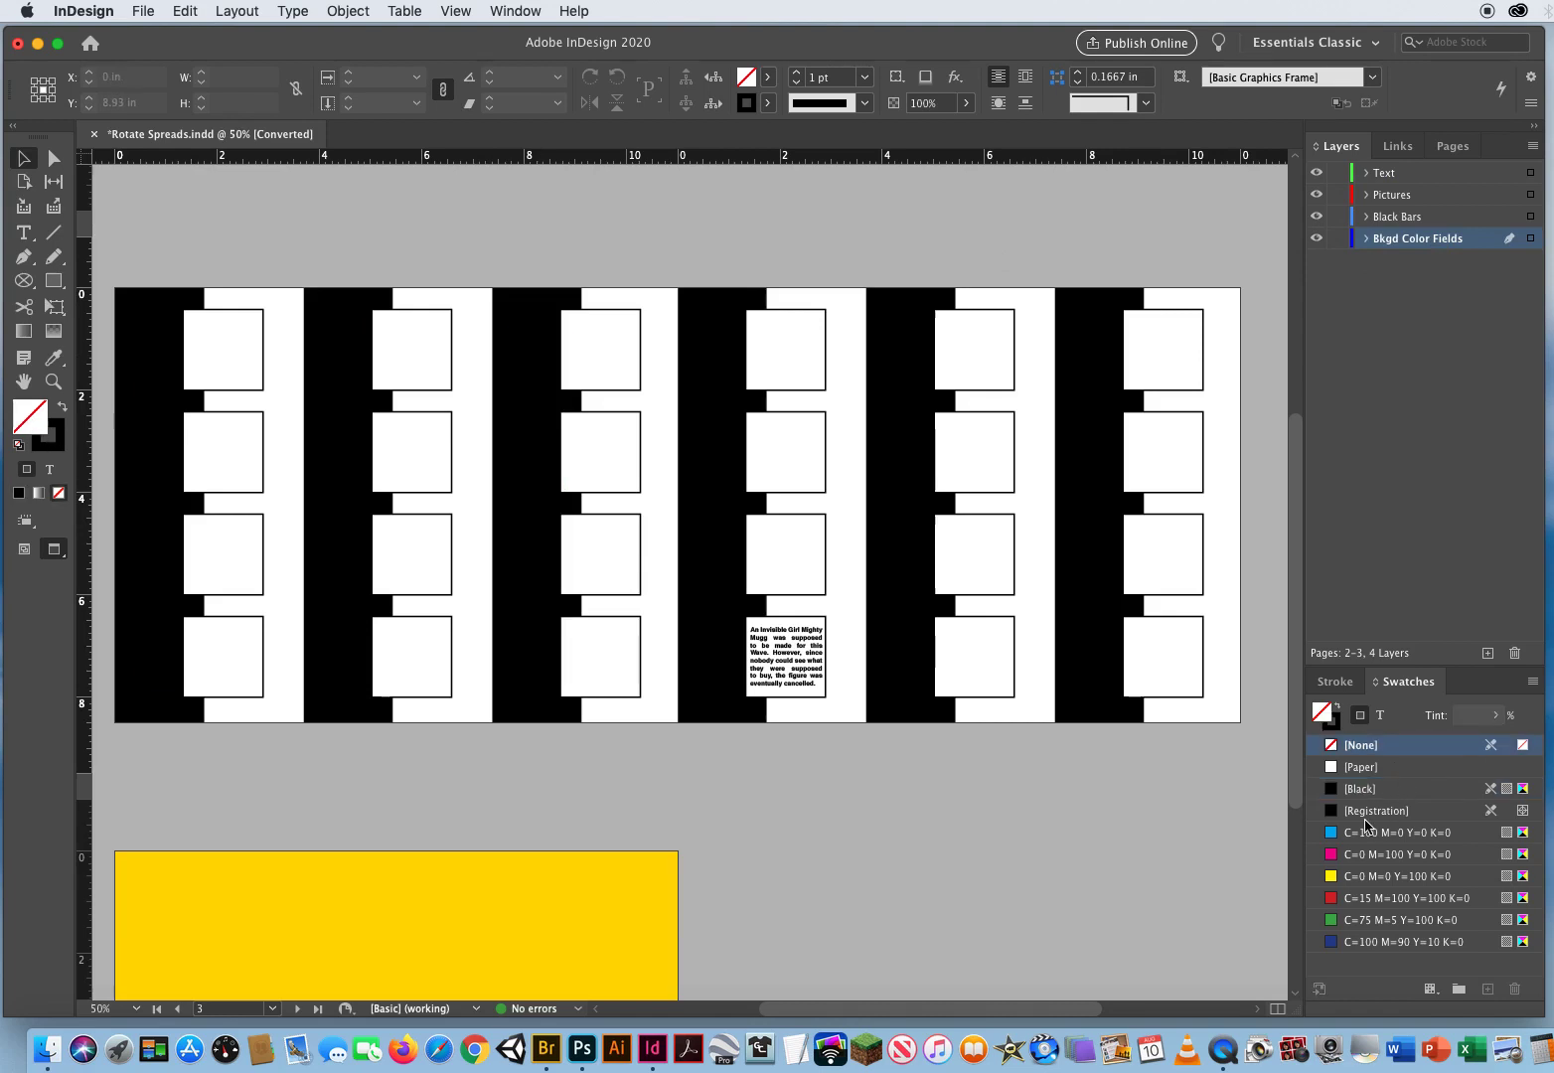
click(1351, 838)
click(55, 281)
mouse_move(55, 282)
mouse_down()
mouse_move(119, 298)
mouse_move(169, 280)
mouse_move(288, 319)
mouse_move(726, 497)
mouse_move(1010, 642)
mouse_up()
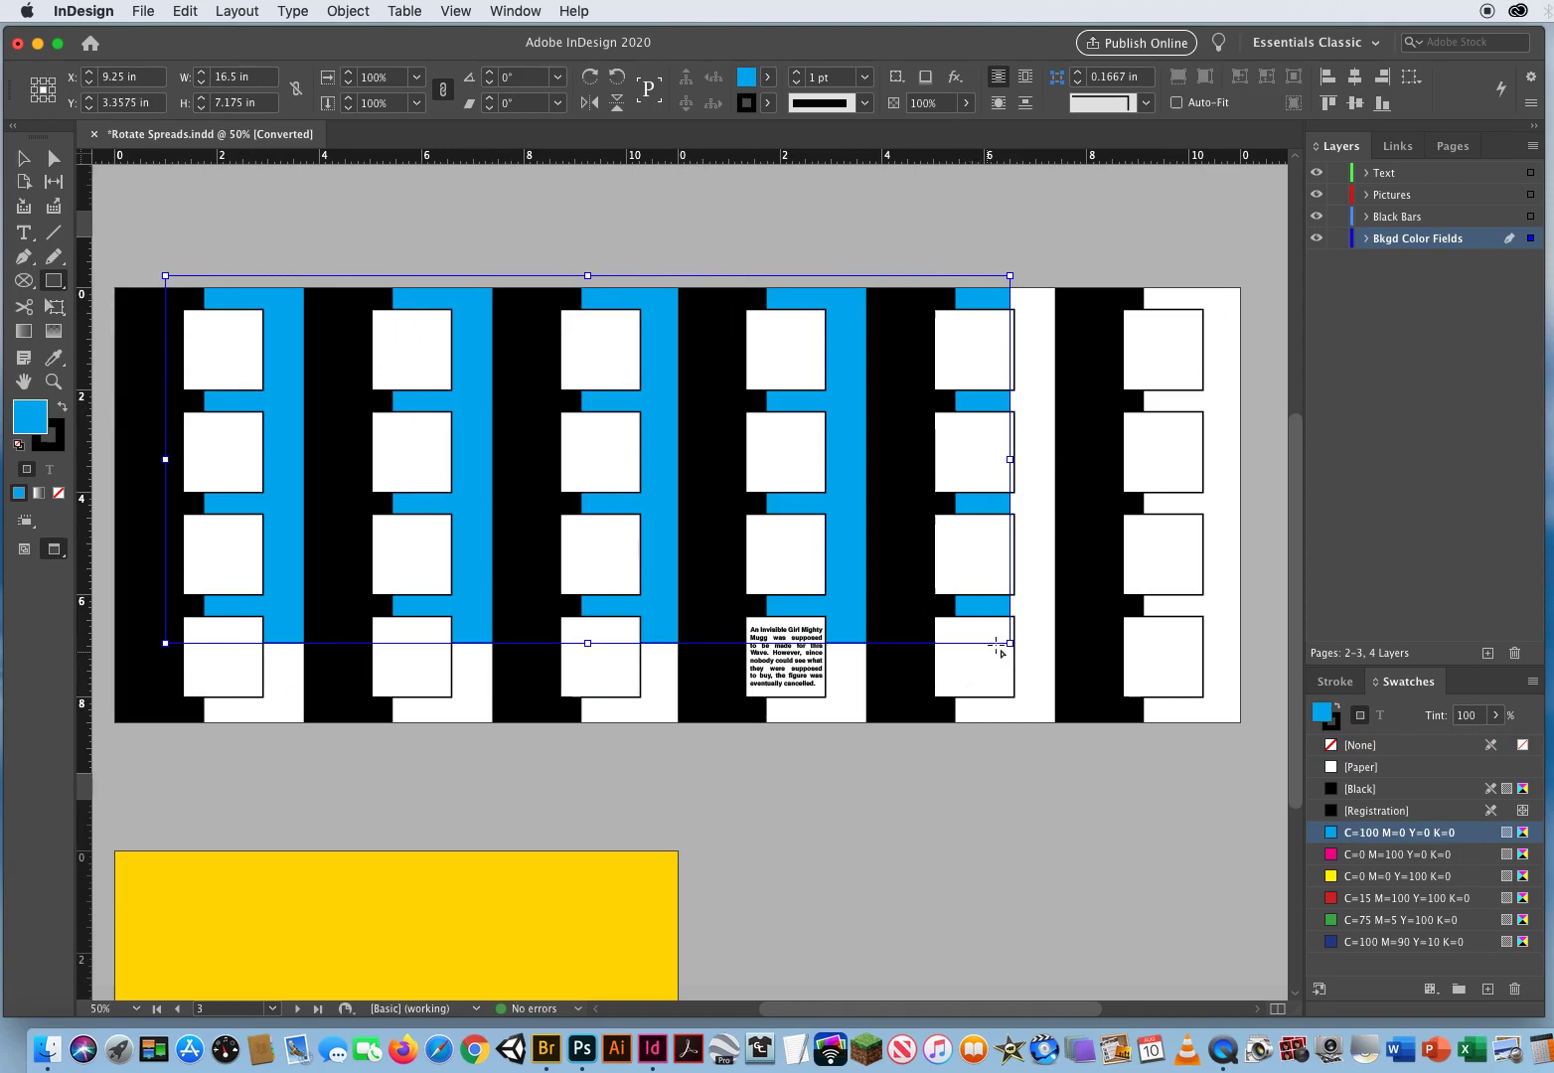
click(23, 157)
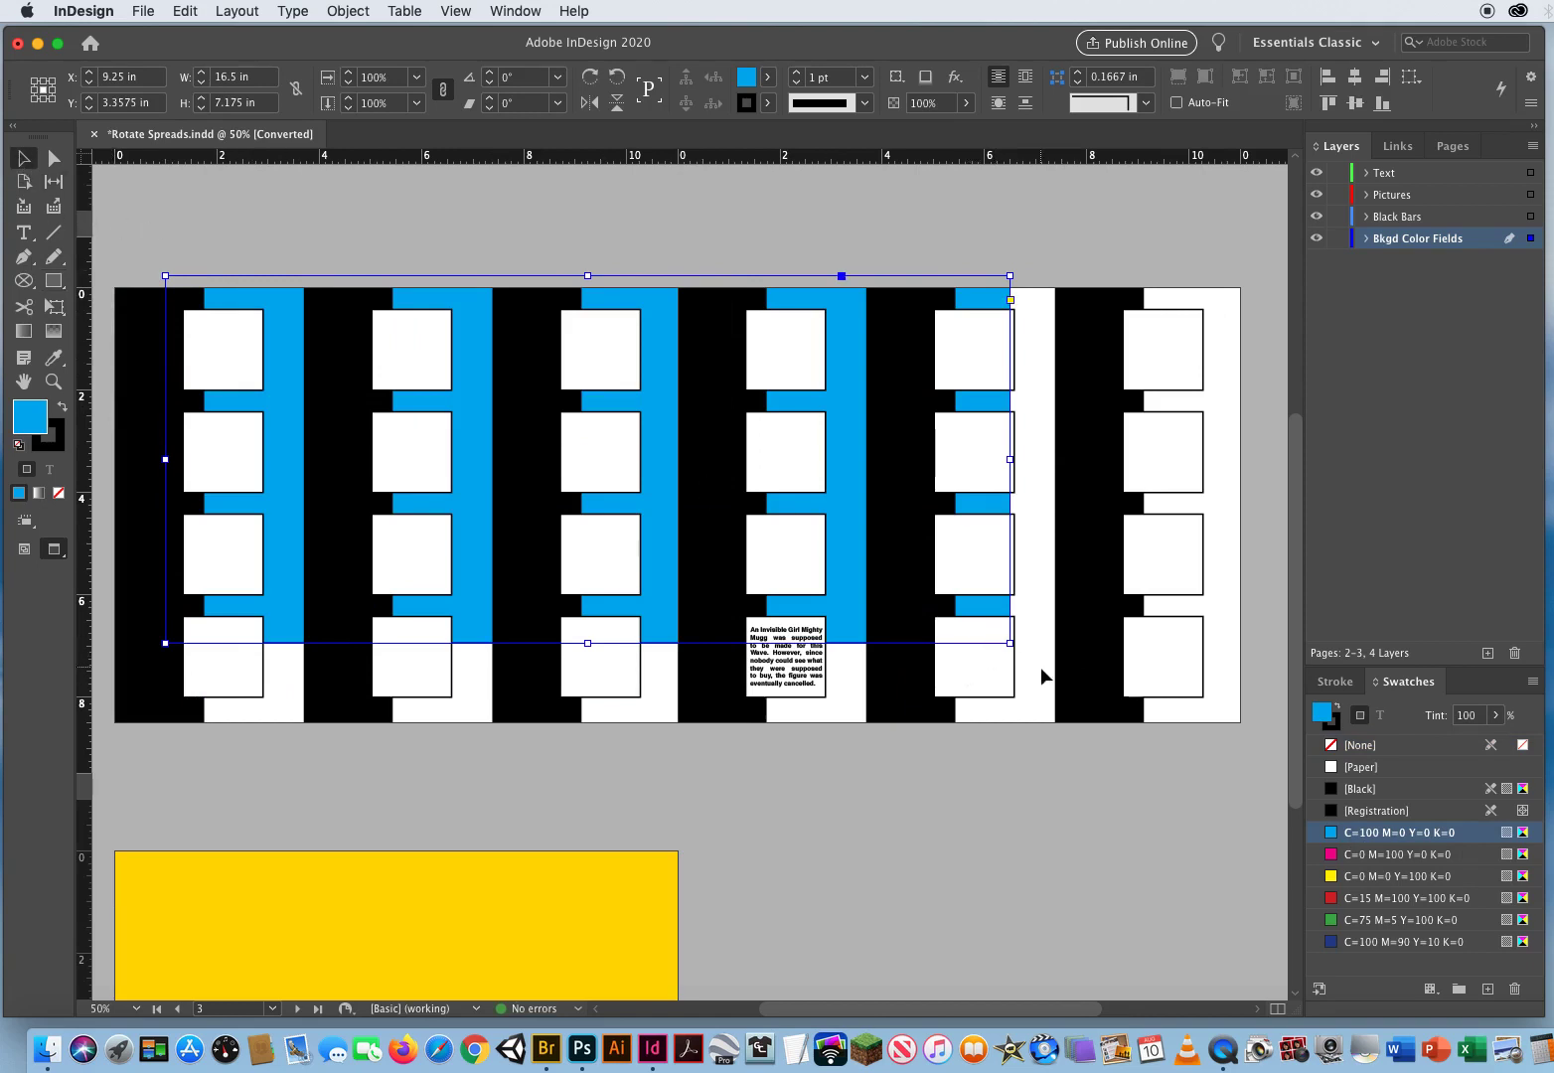
drag(1011, 646, 1259, 741)
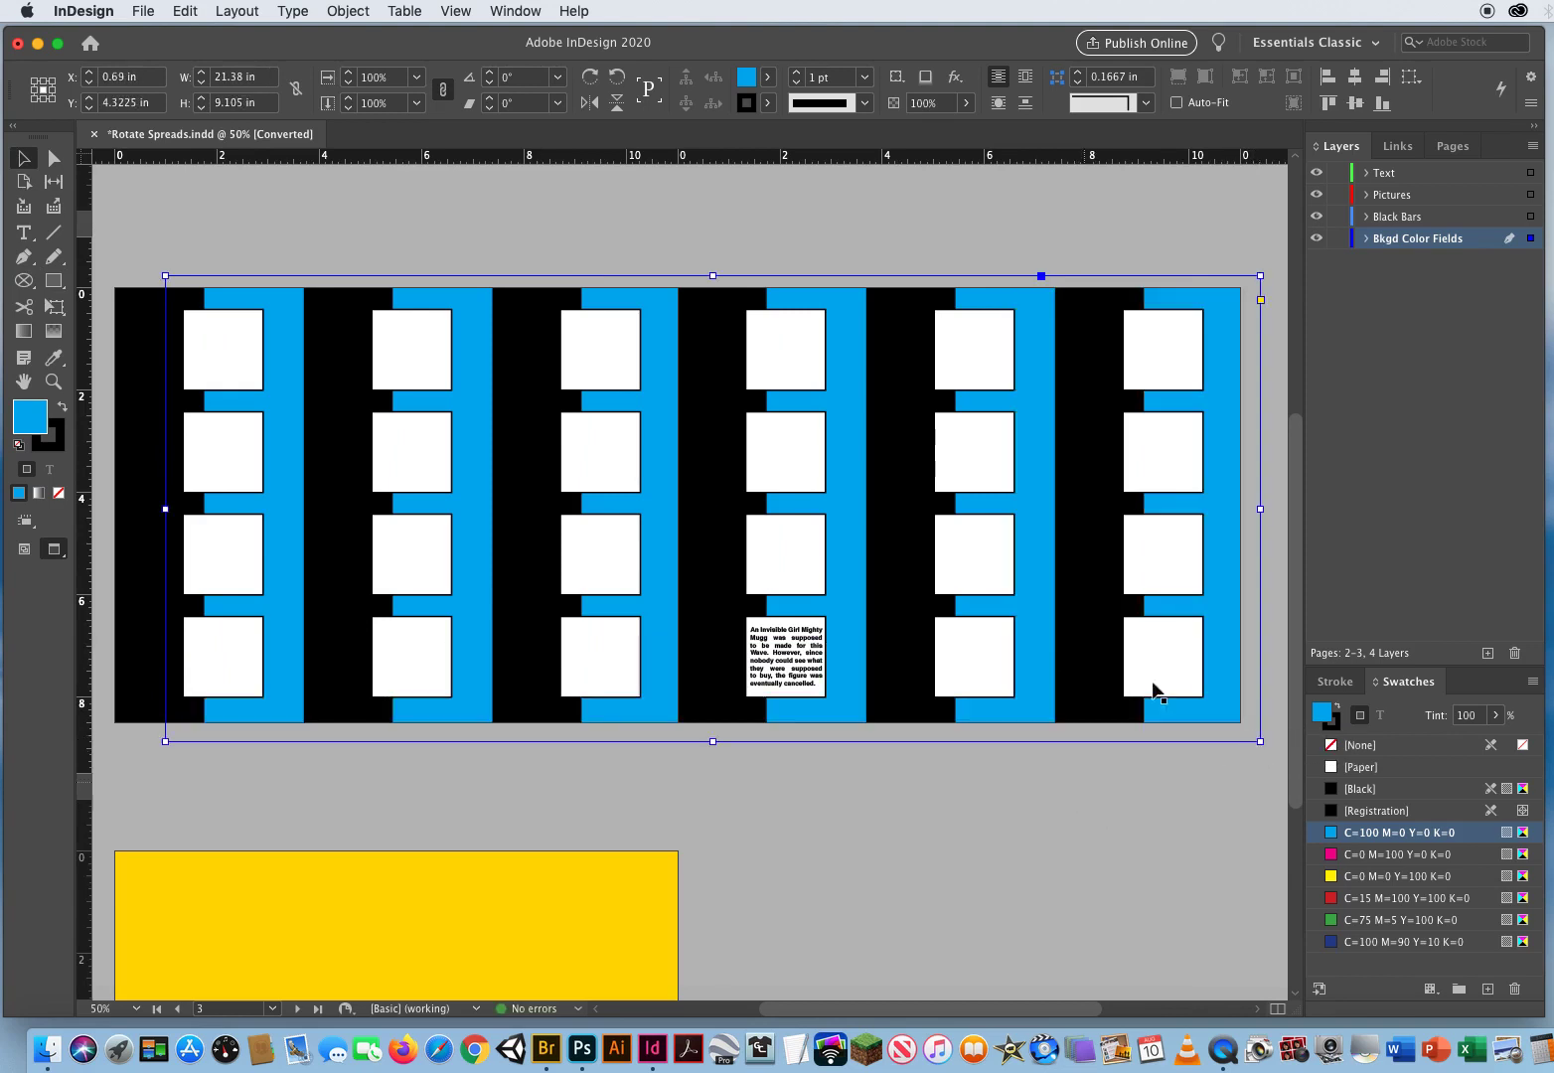
click(1338, 238)
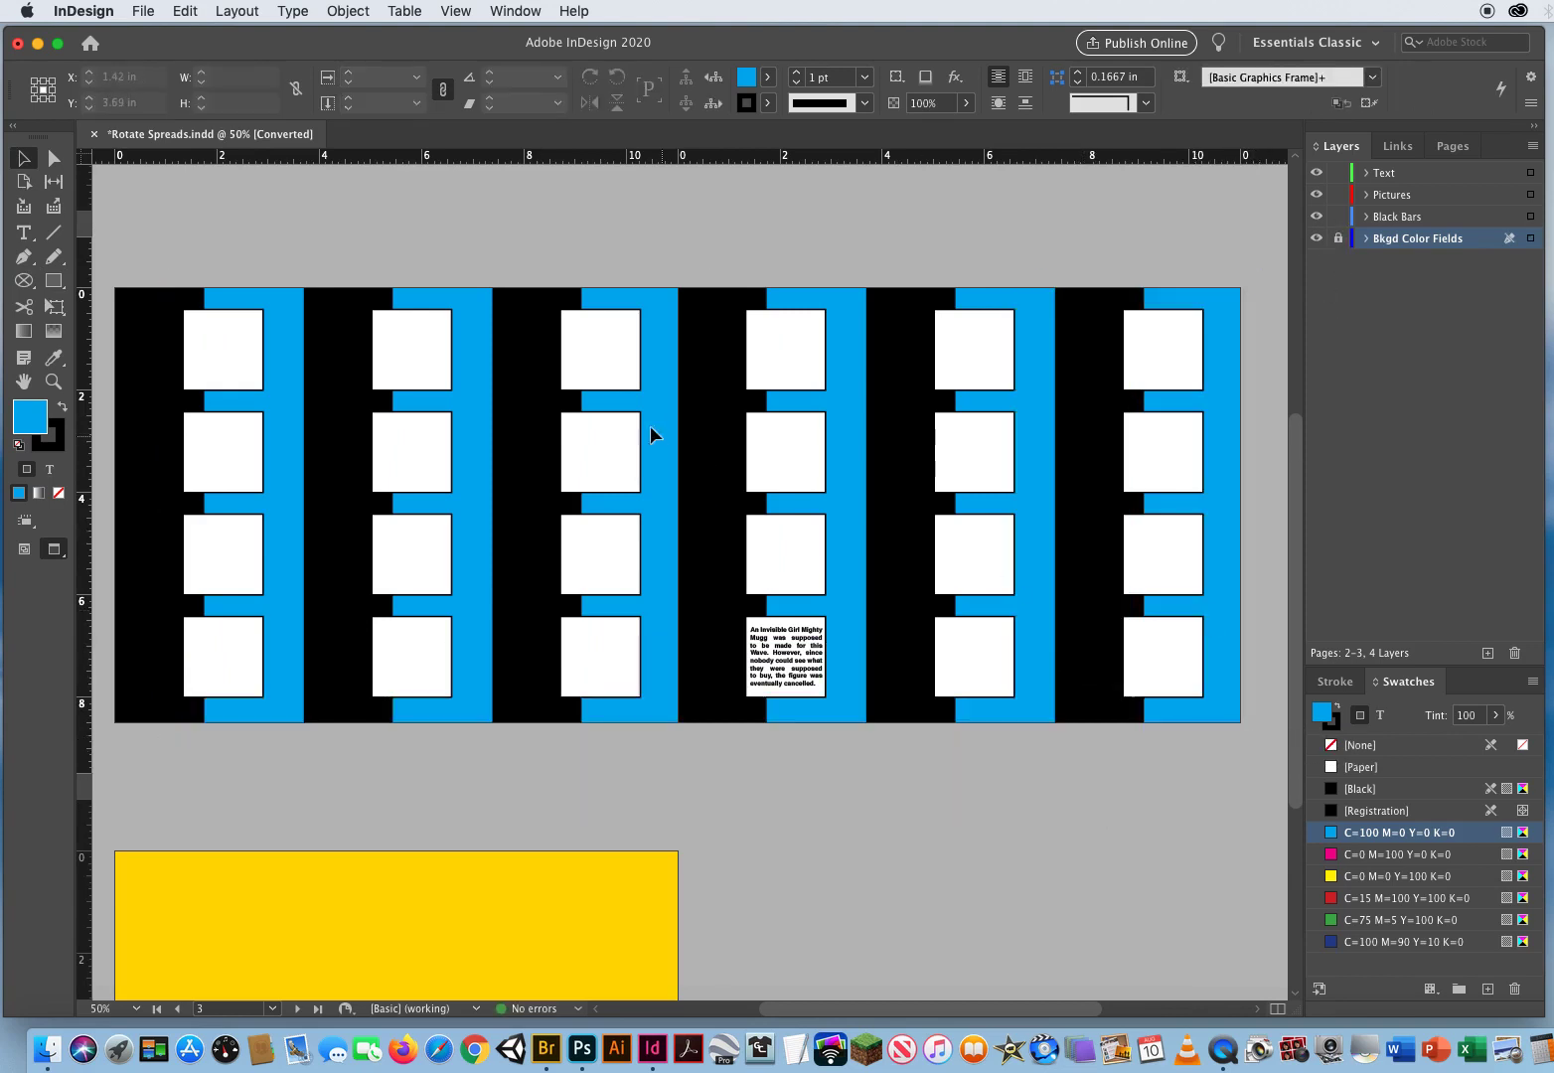
click(1341, 218)
- Make Pictures the active layer and load the four Wave 1 JPGs for placing
click(1393, 194)
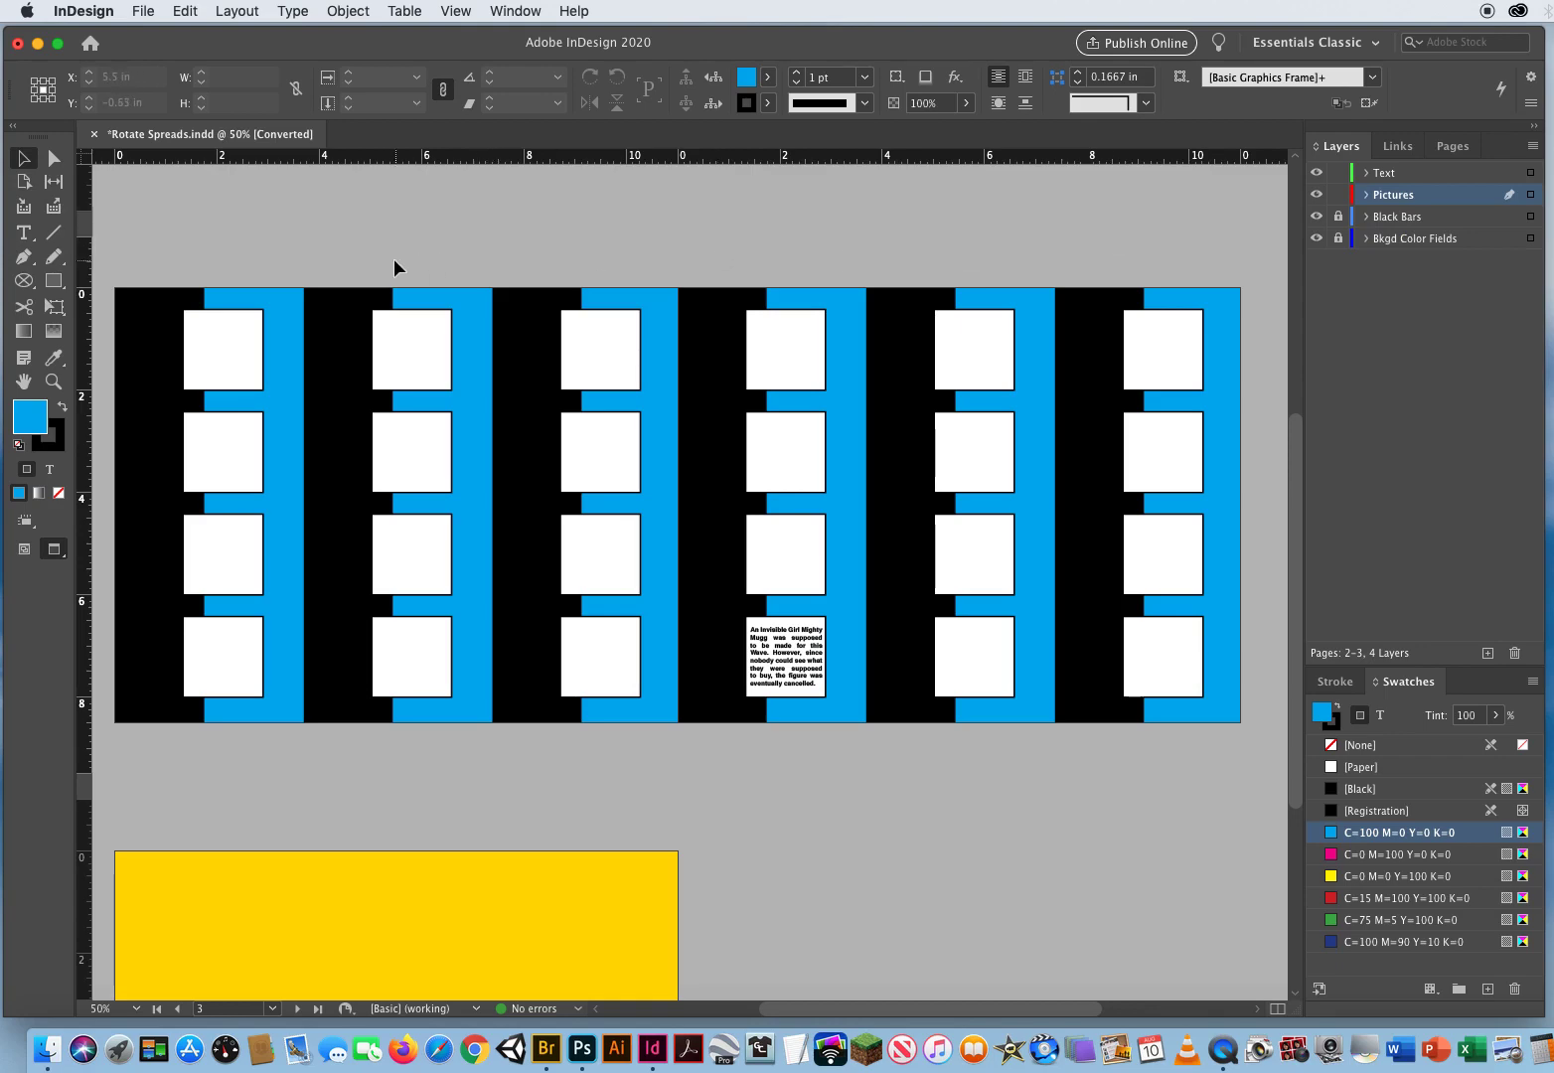
key(super+d)
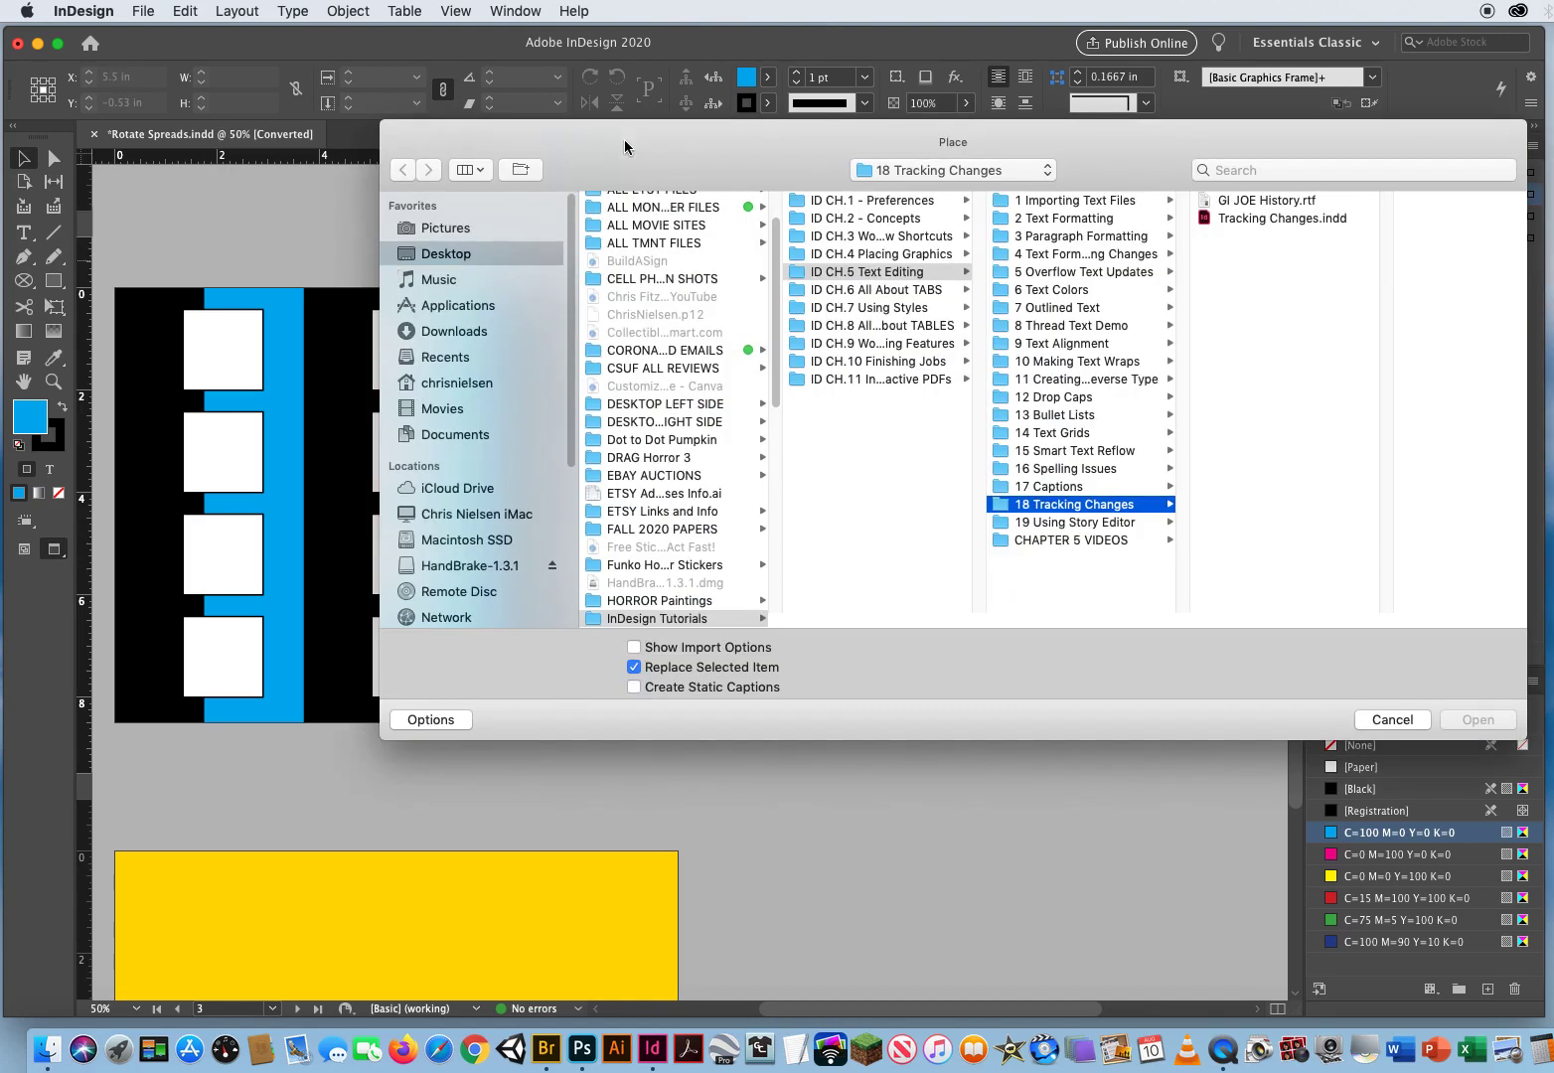
drag(624, 140, 499, 134)
click(741, 300)
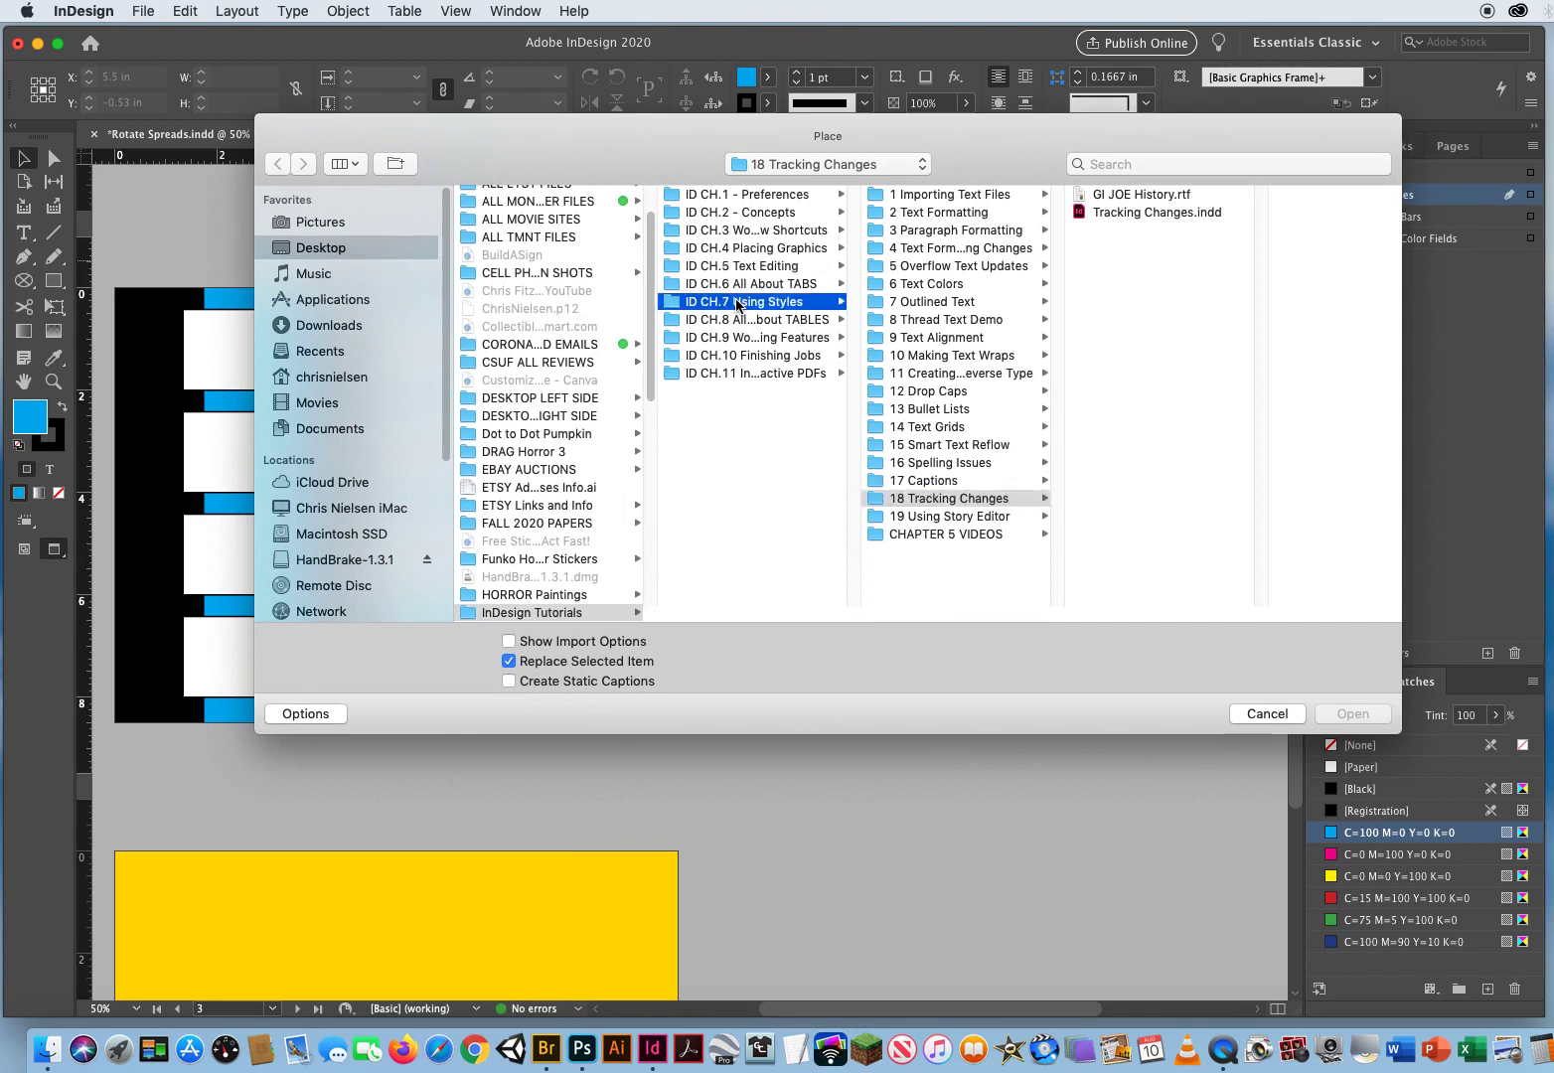
click(929, 231)
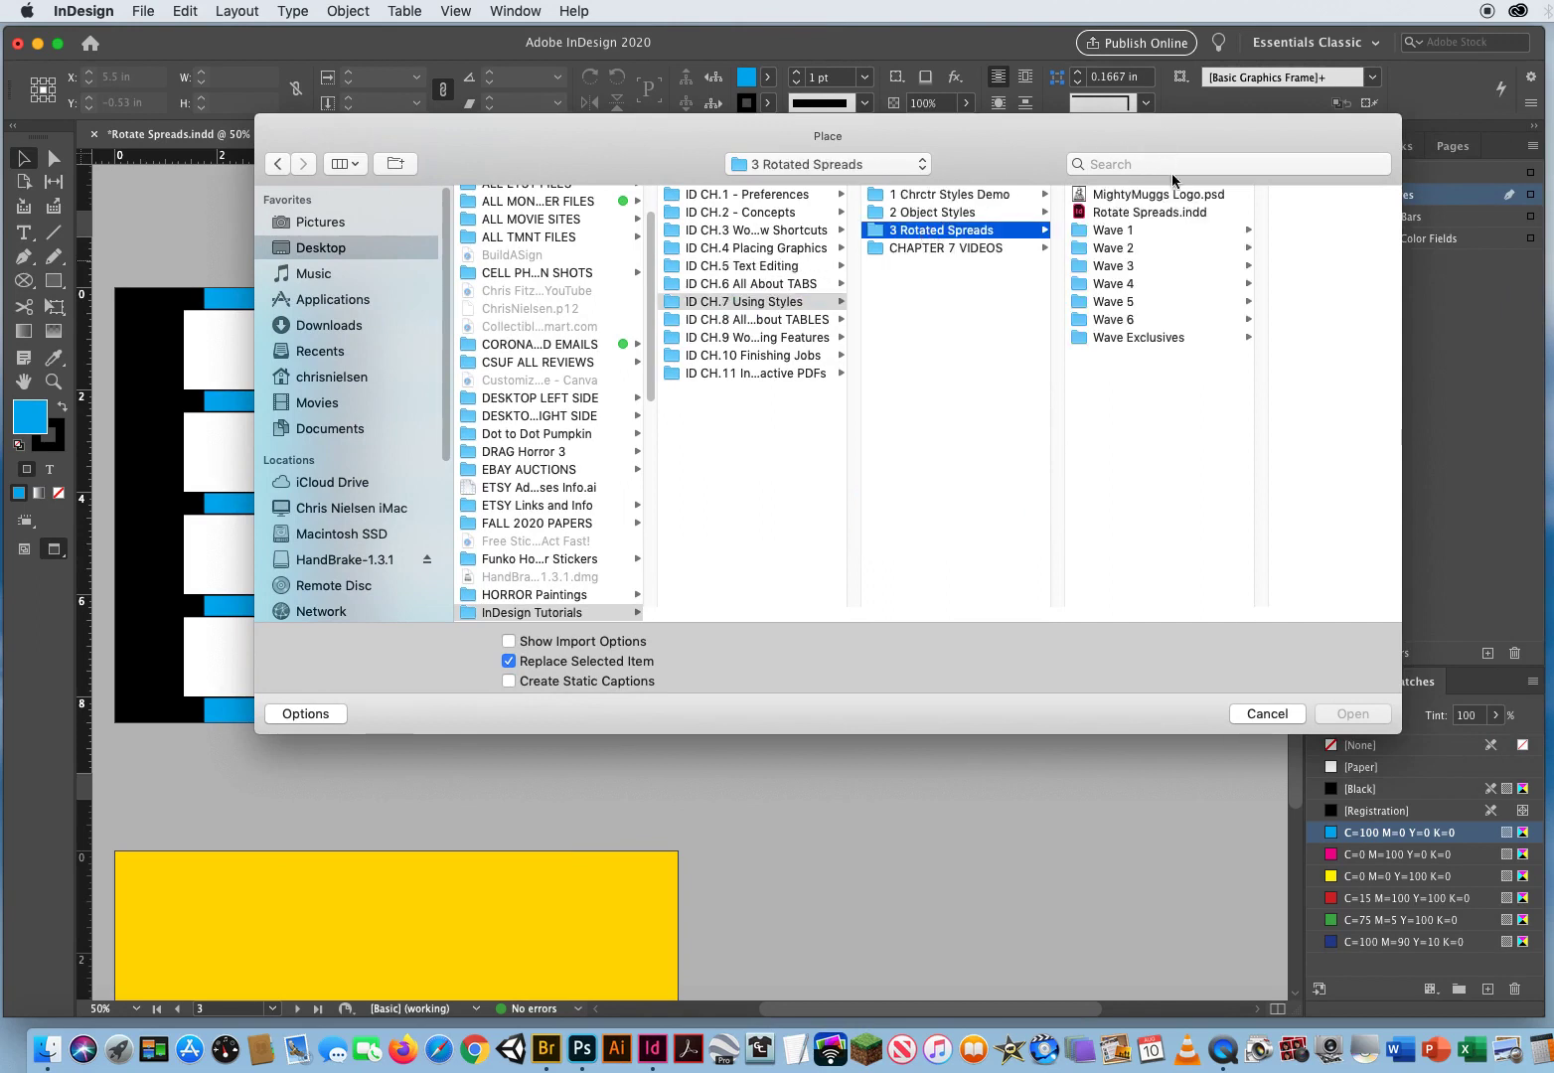
click(1112, 231)
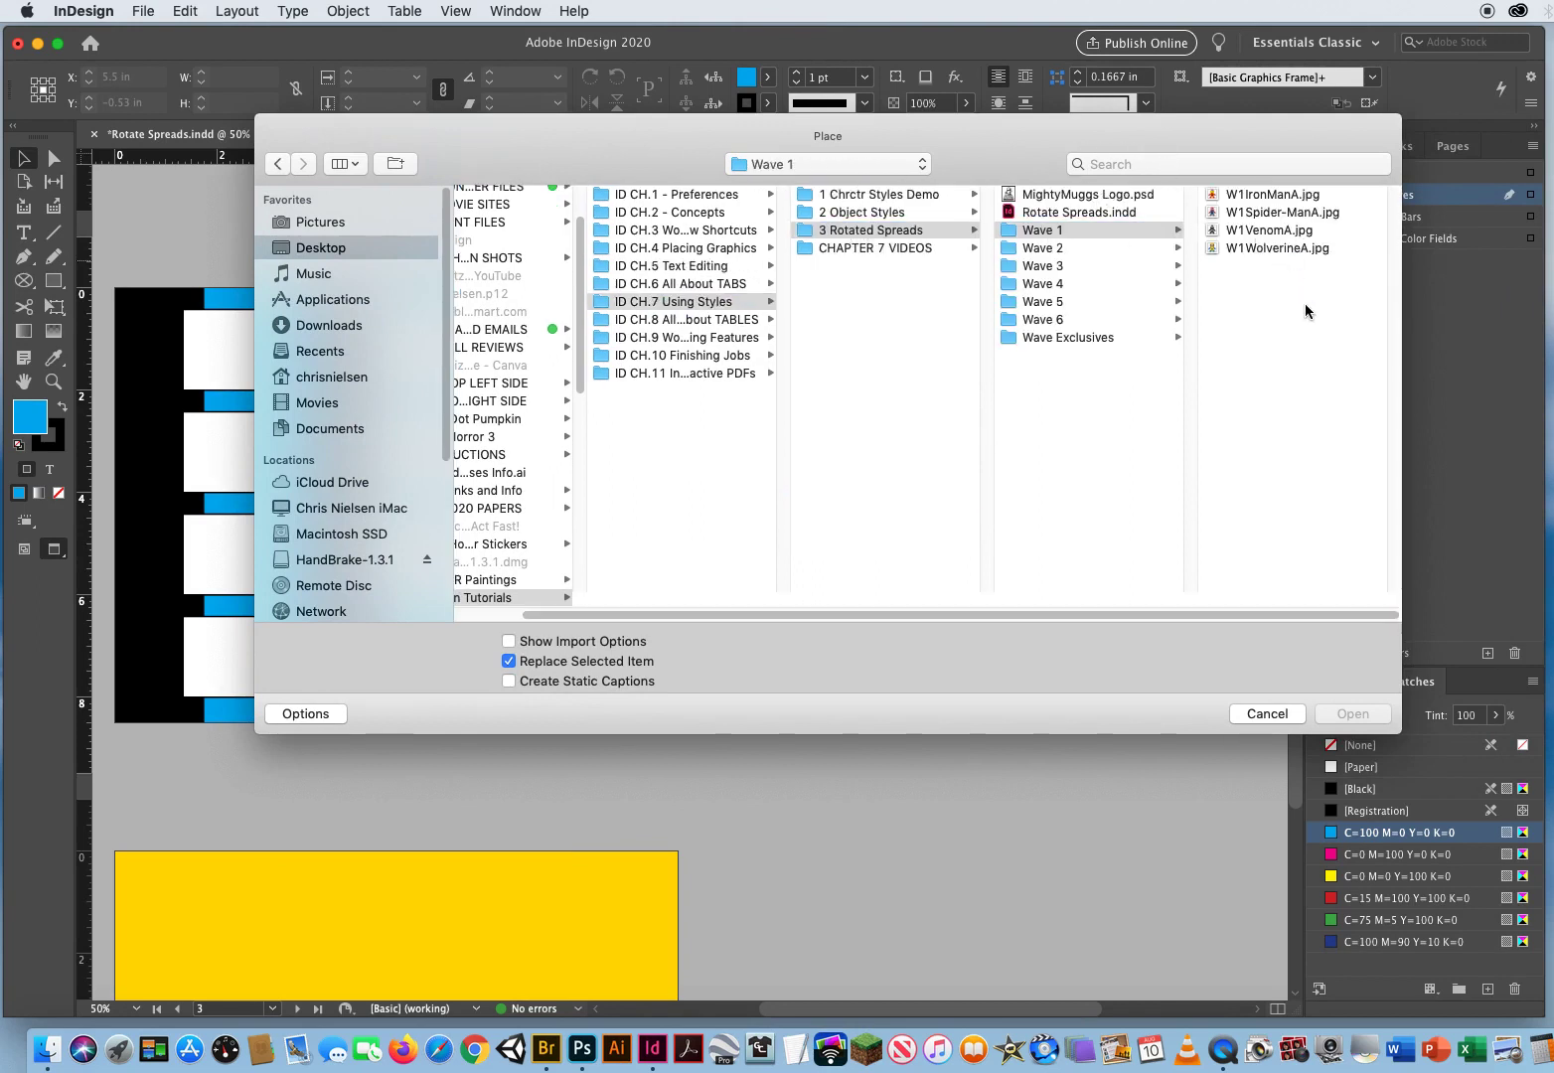
drag(1279, 278, 1230, 193)
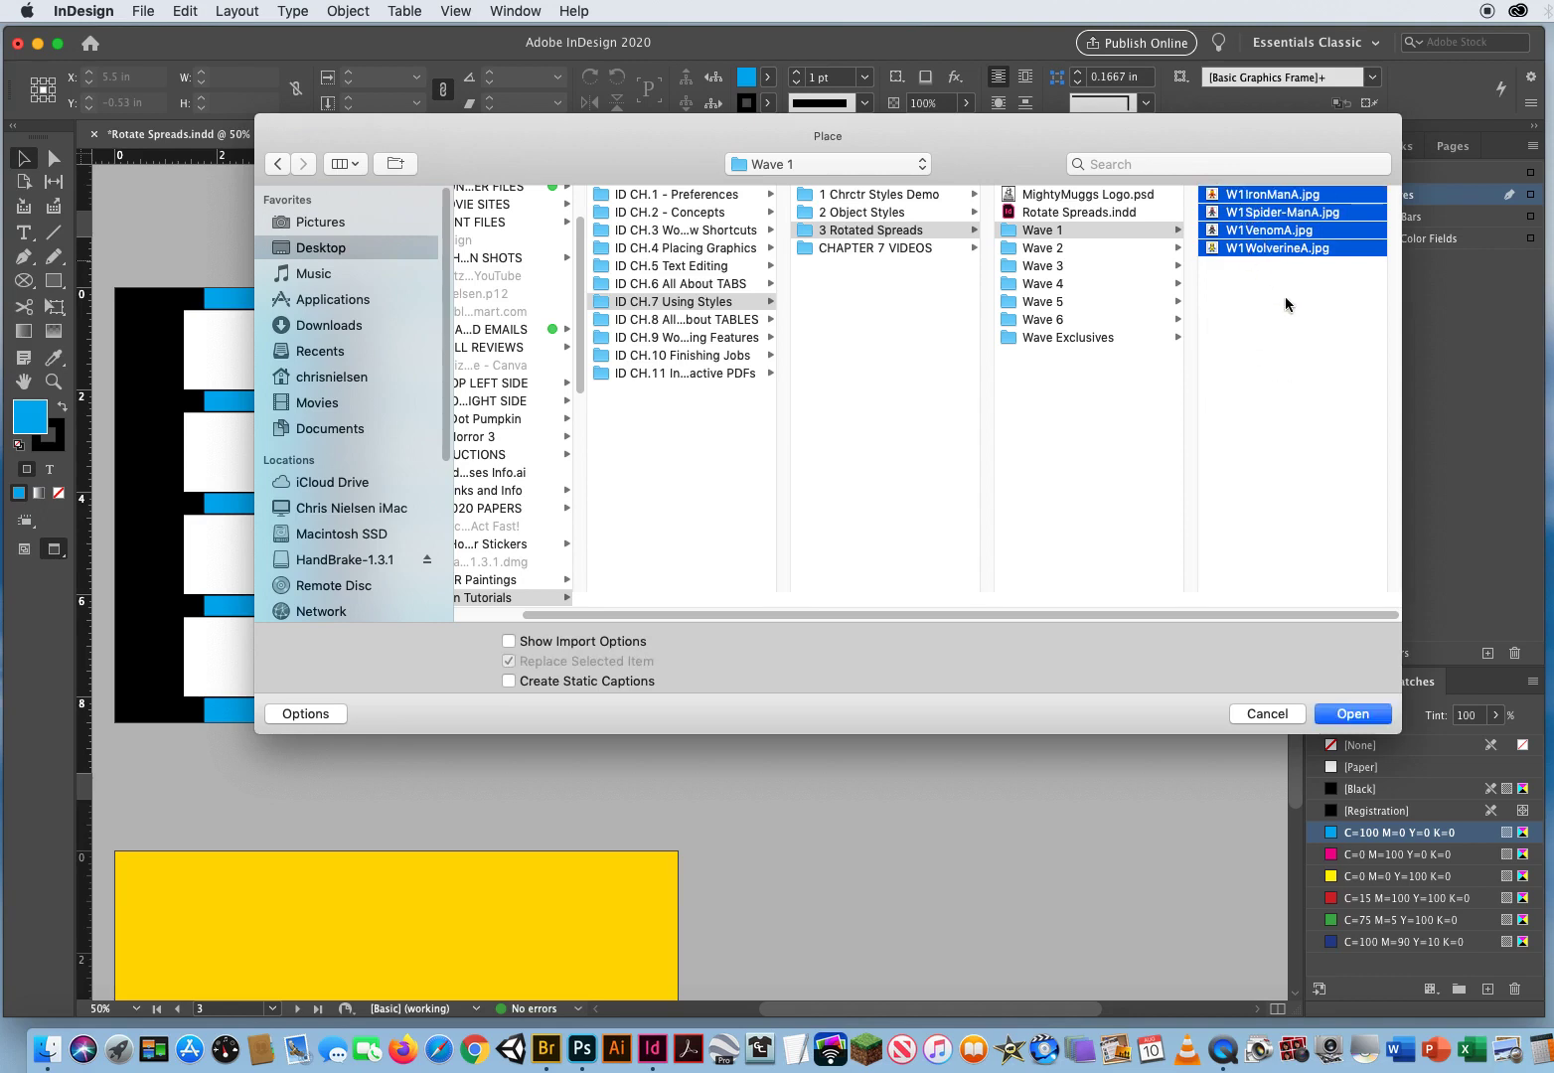
click(1351, 714)
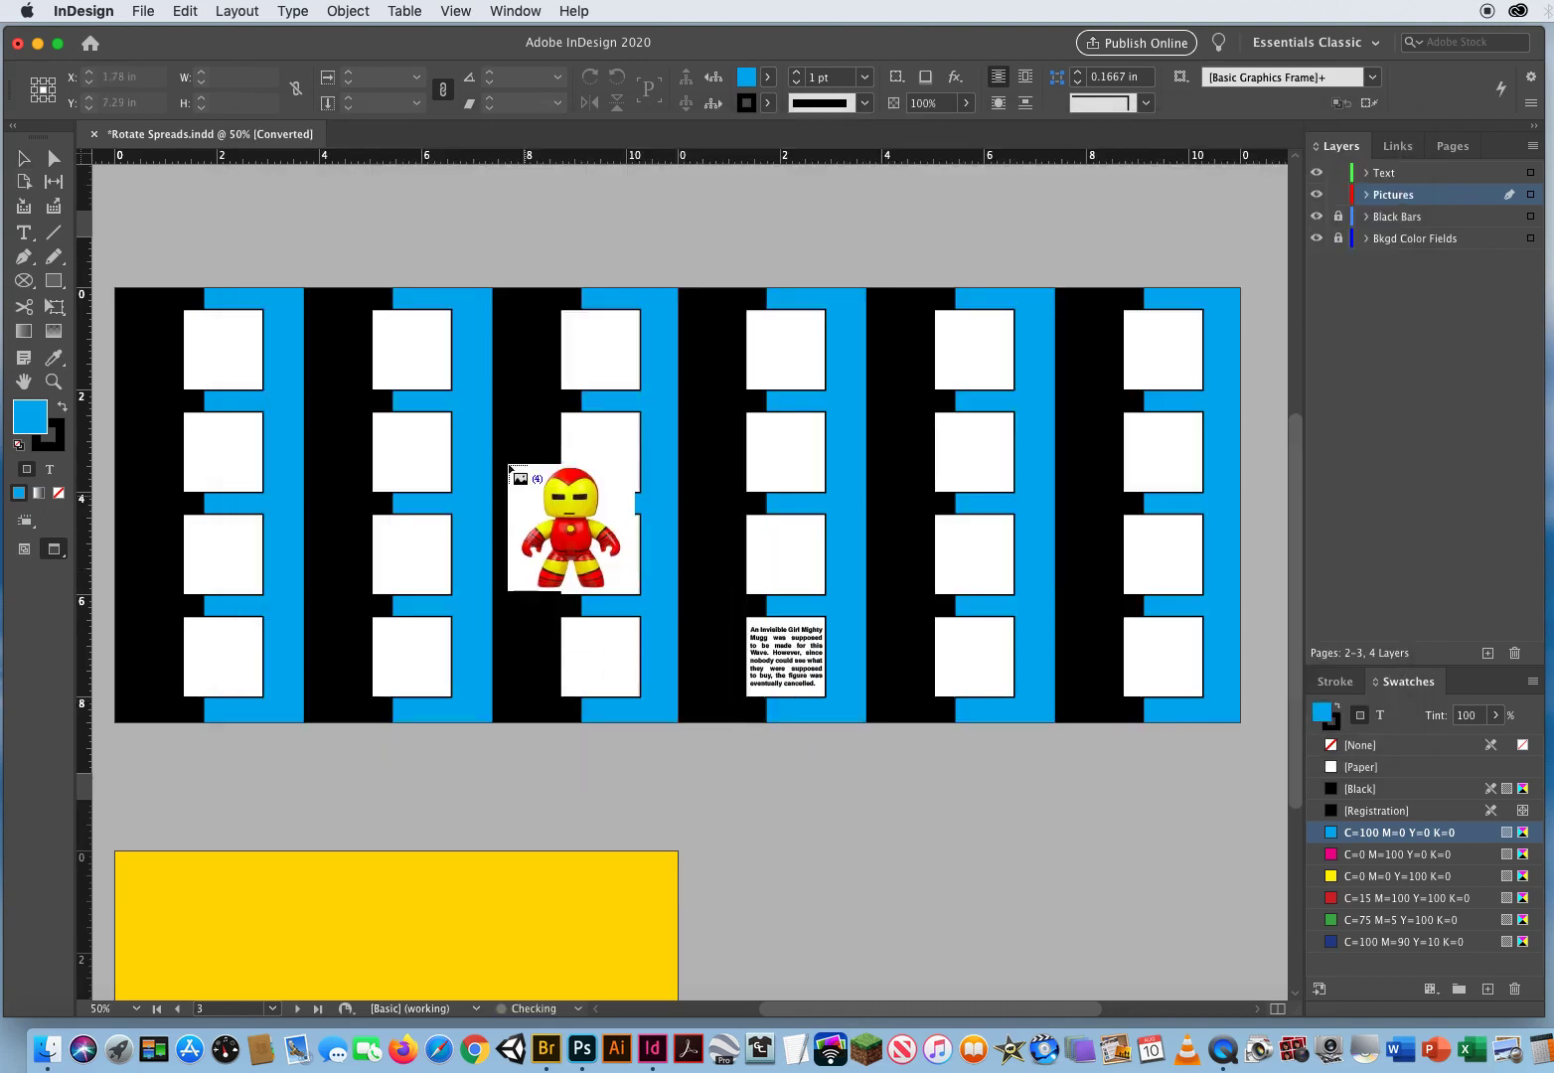
- Place Iron Man, Spider-Man, Venom and Wolverine into the left-column frames, then select Iron Man's frame
click(225, 349)
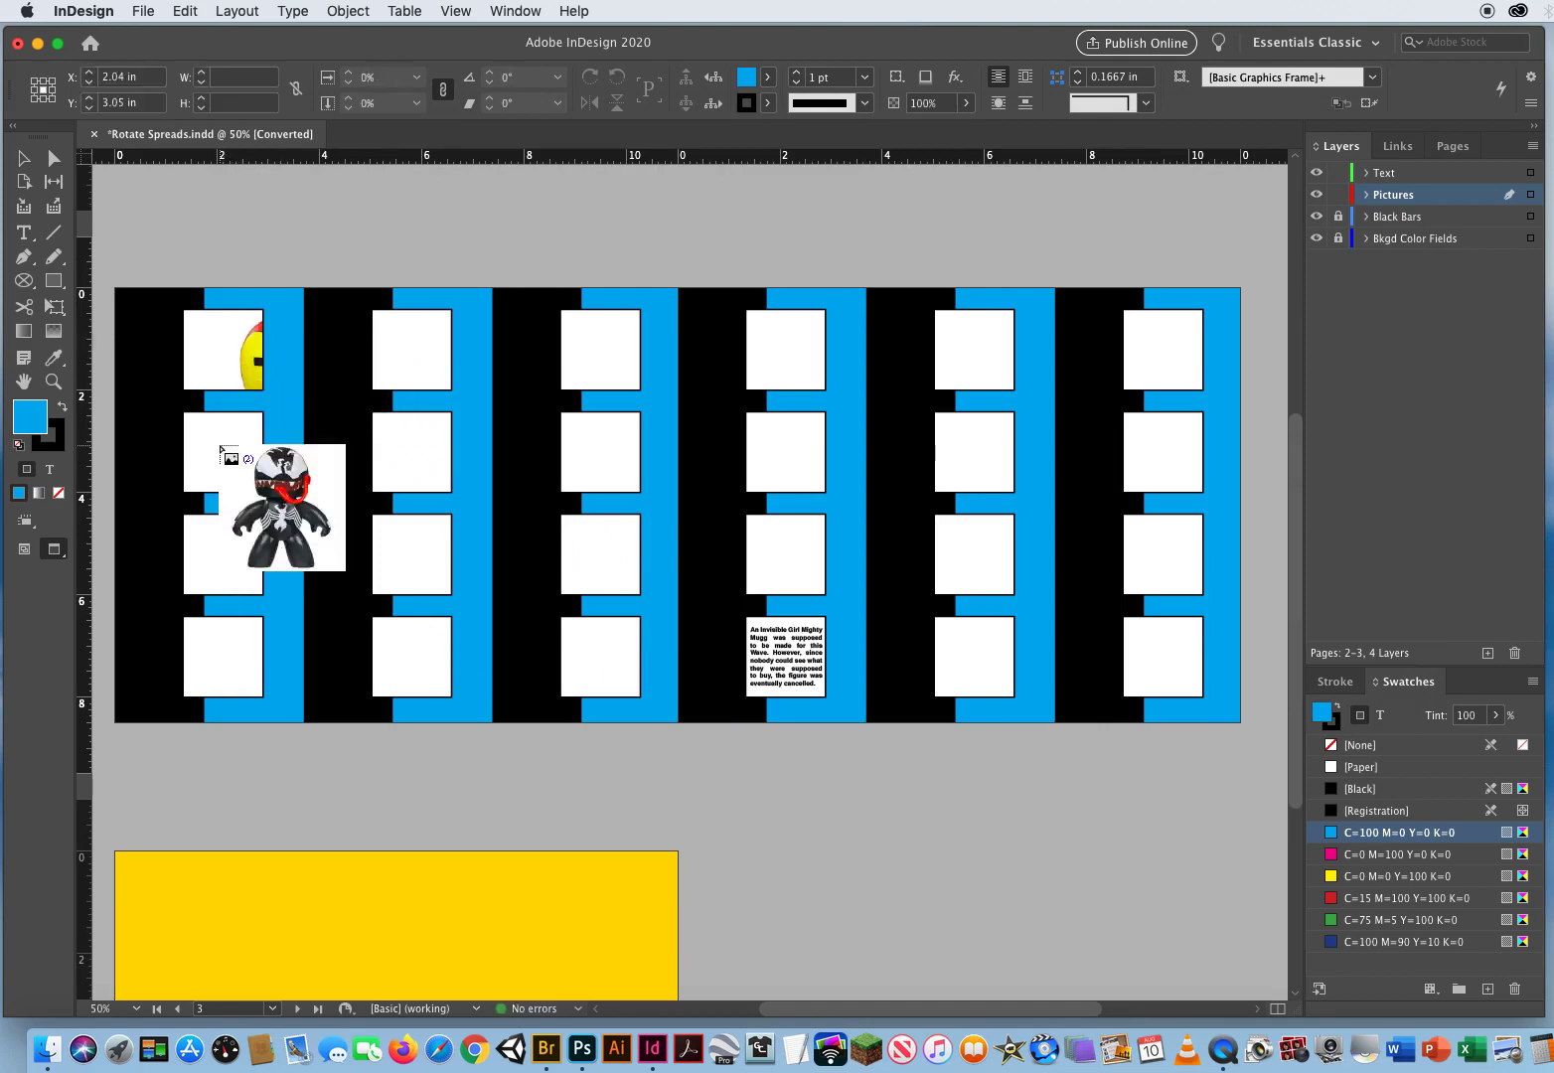
click(225, 451)
click(227, 548)
click(226, 648)
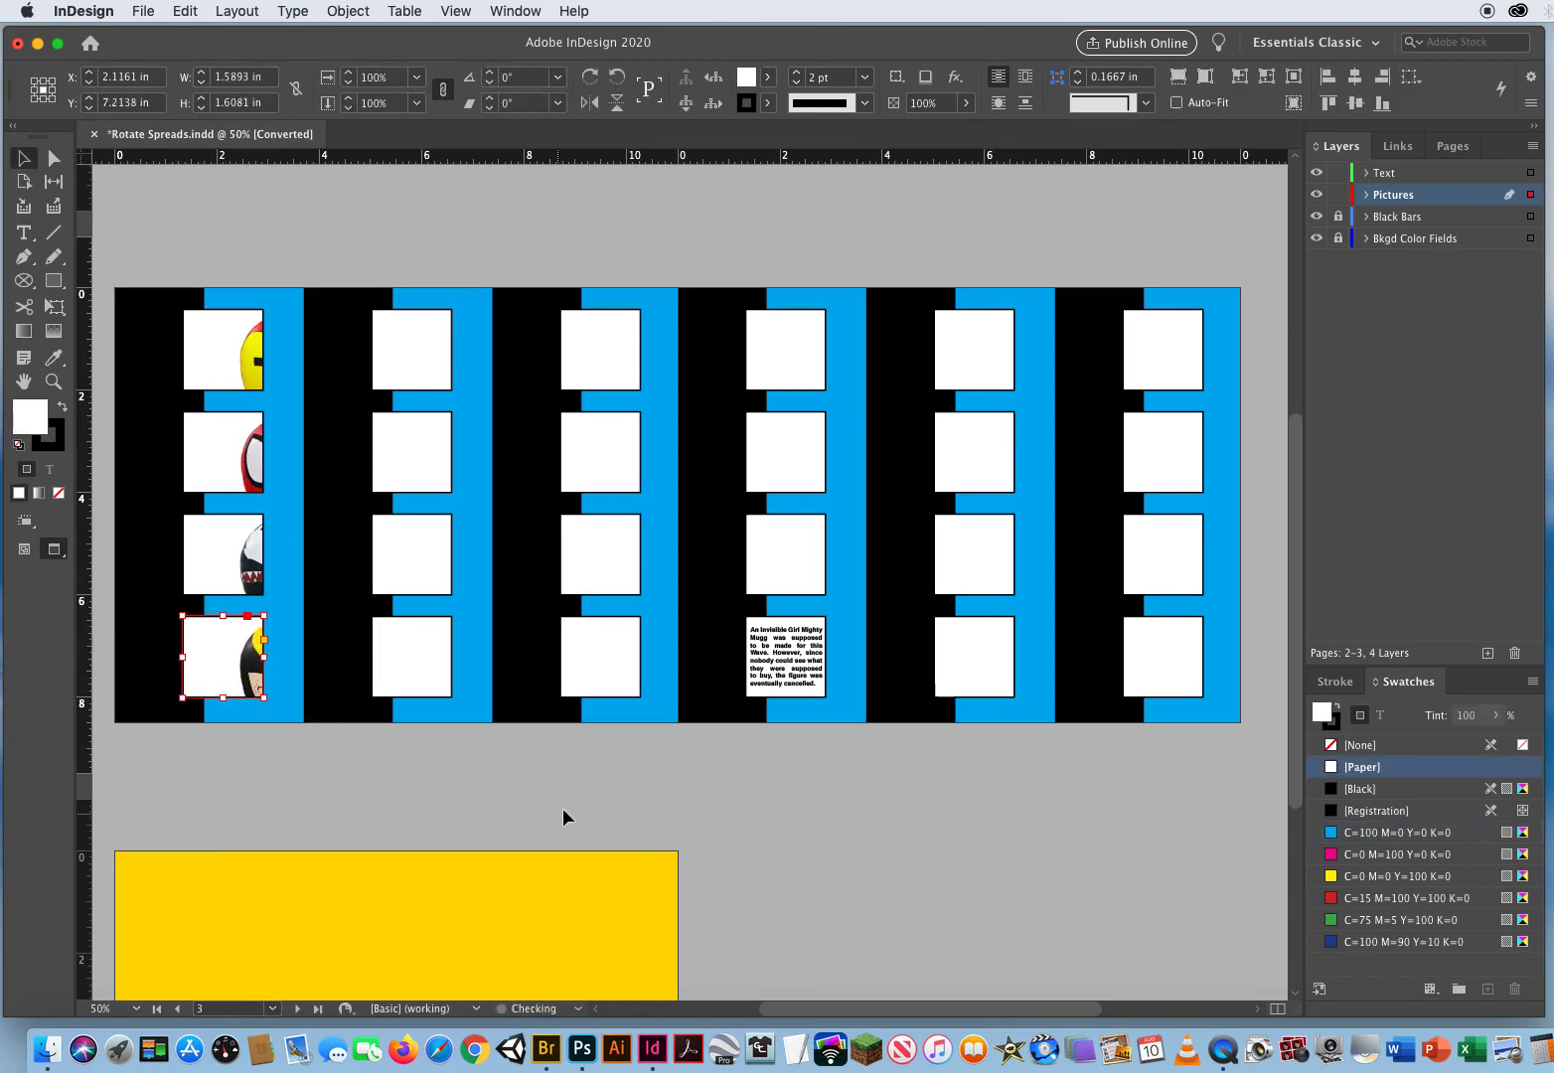
click(568, 781)
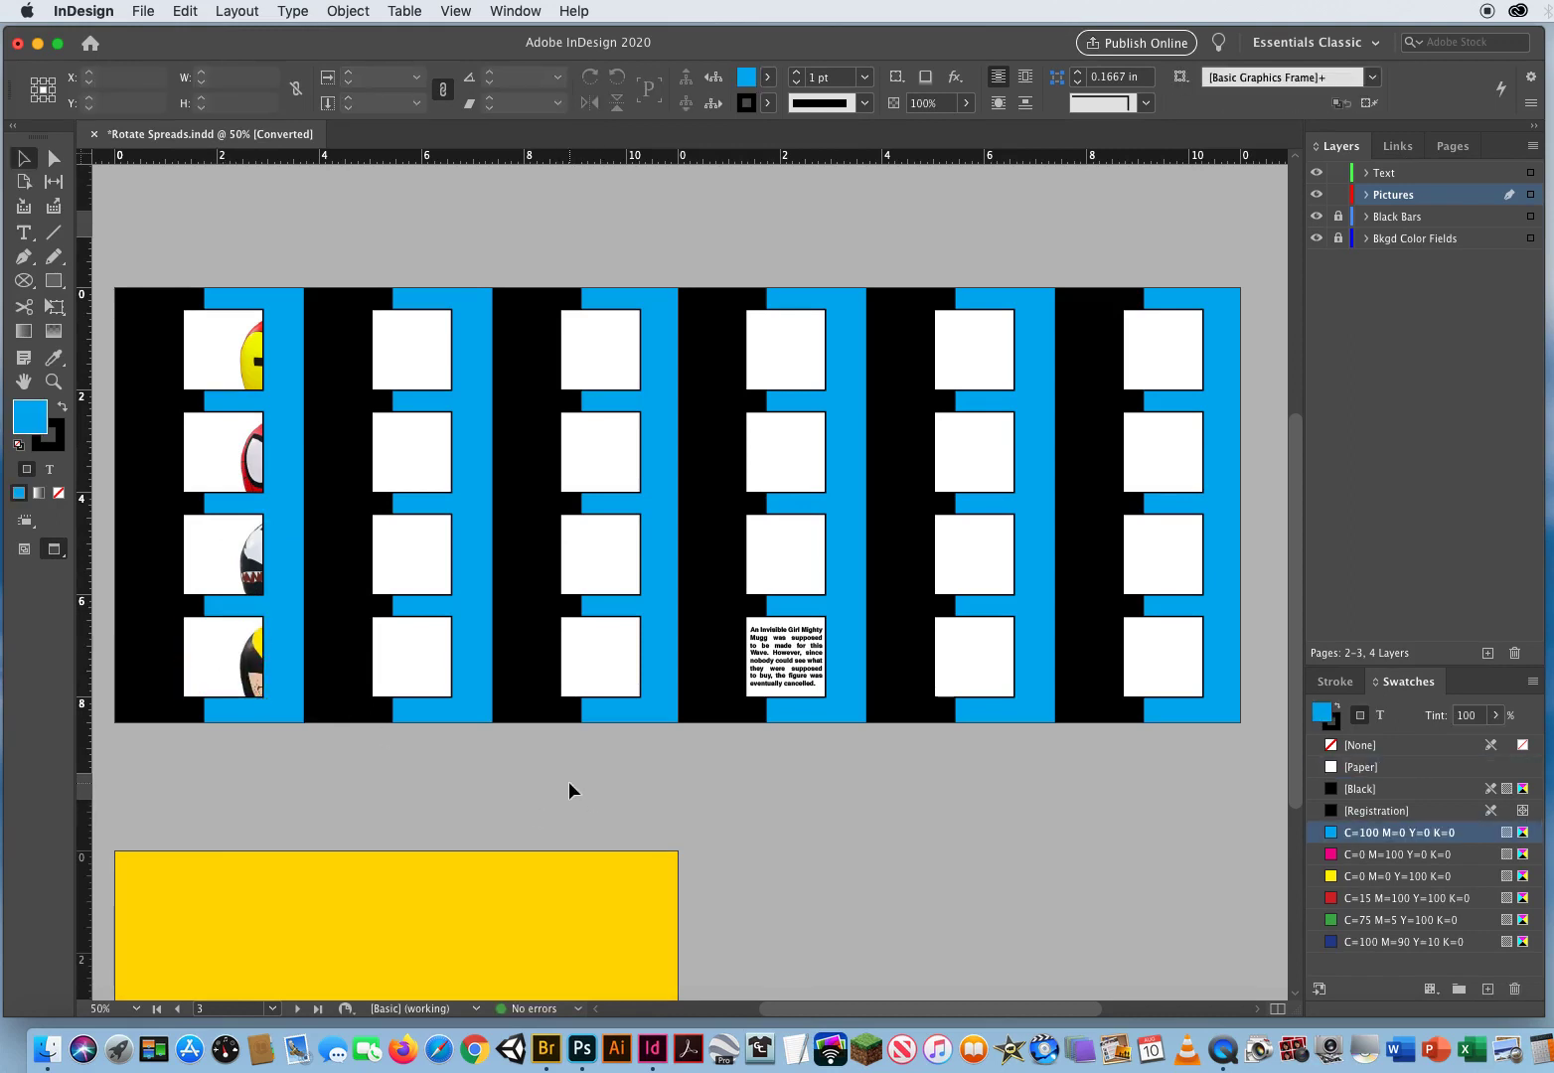
click(254, 359)
click(222, 351)
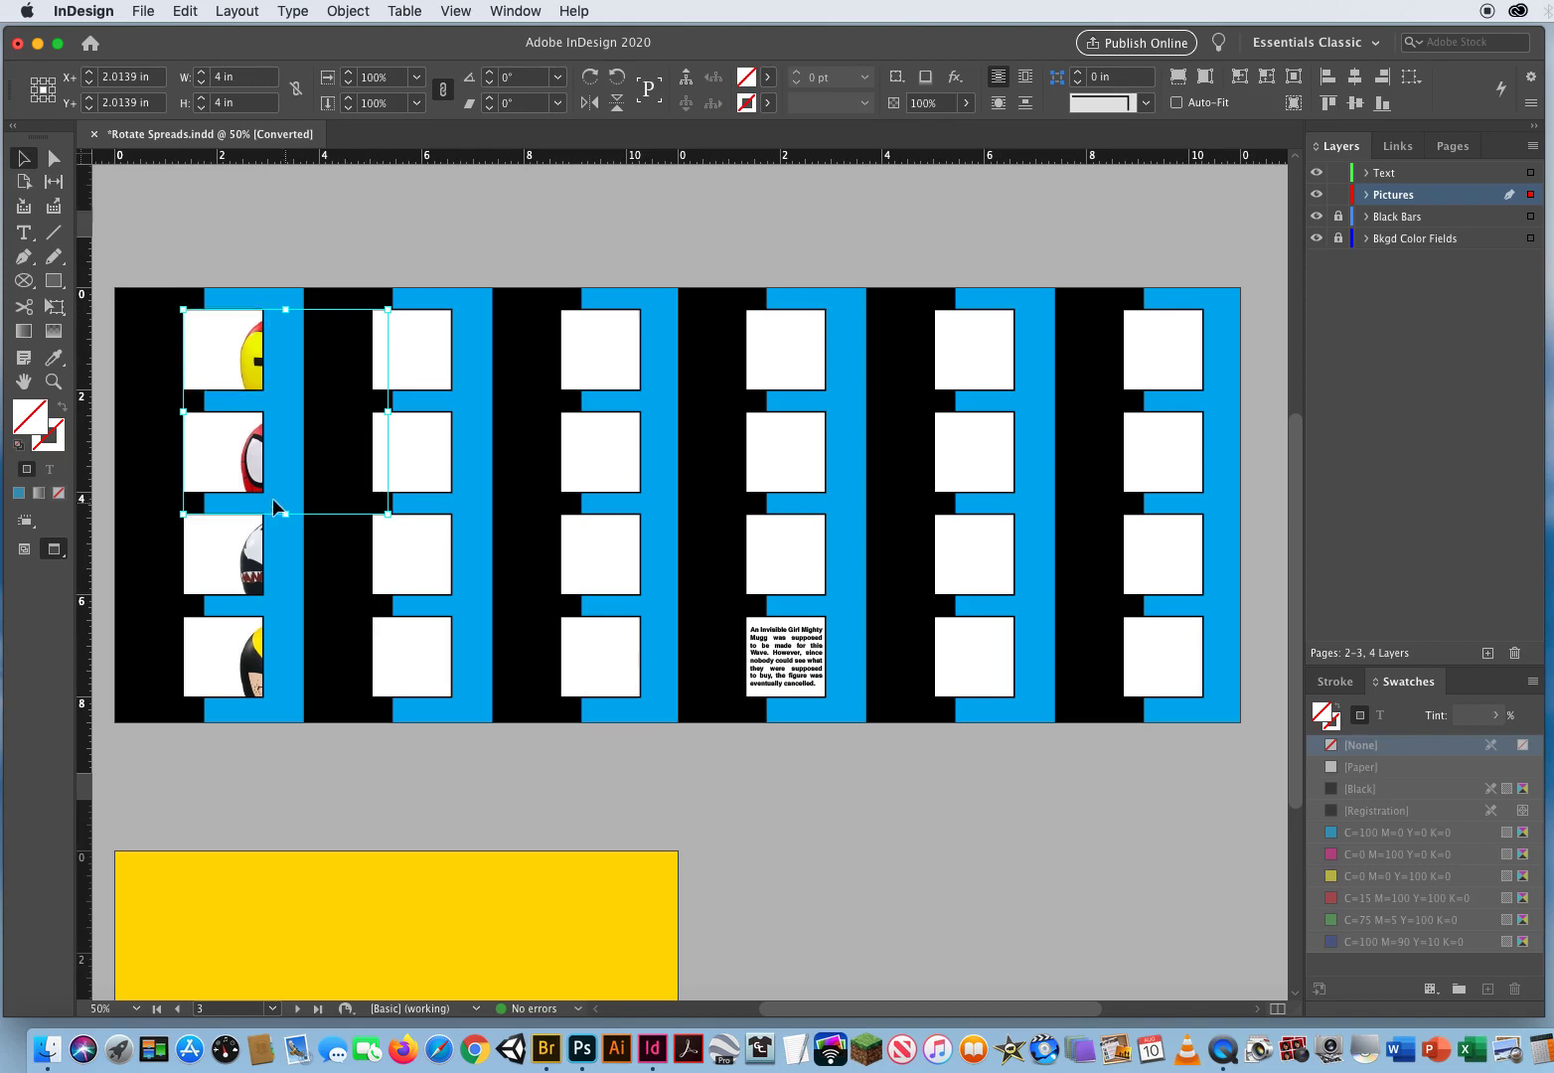
click(310, 251)
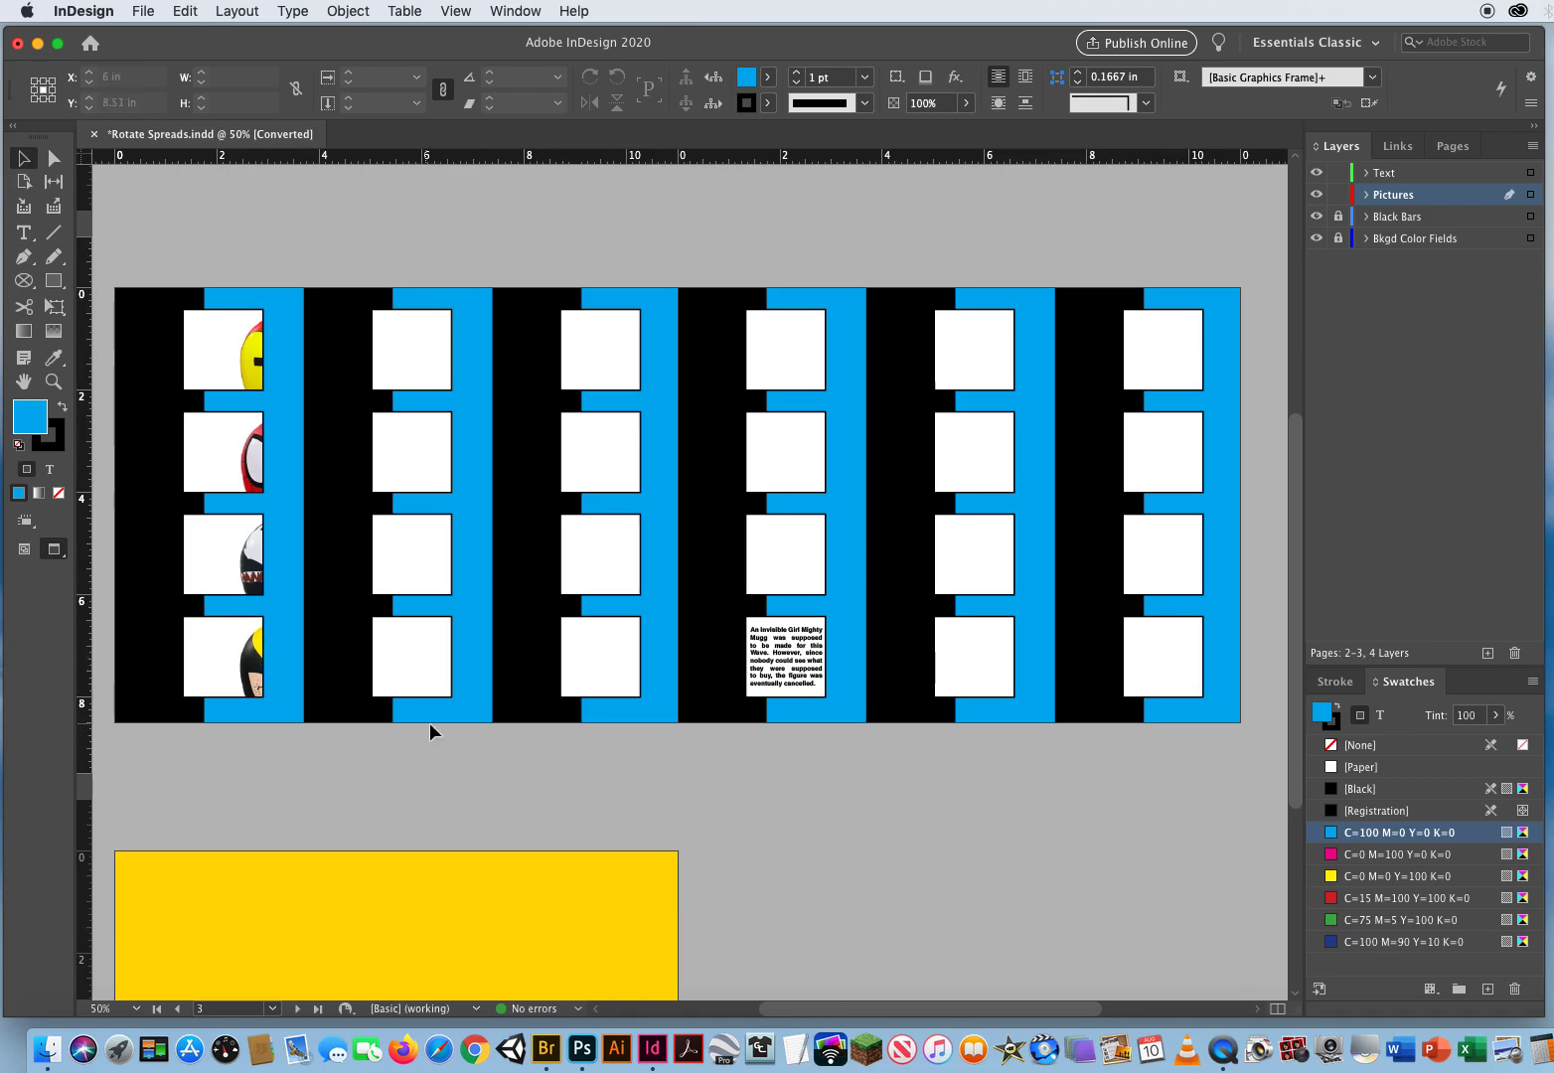
- Load the four Wave 2 JPGs from 3 Rotated Spreads > Wave 2 for placing
key(super+d)
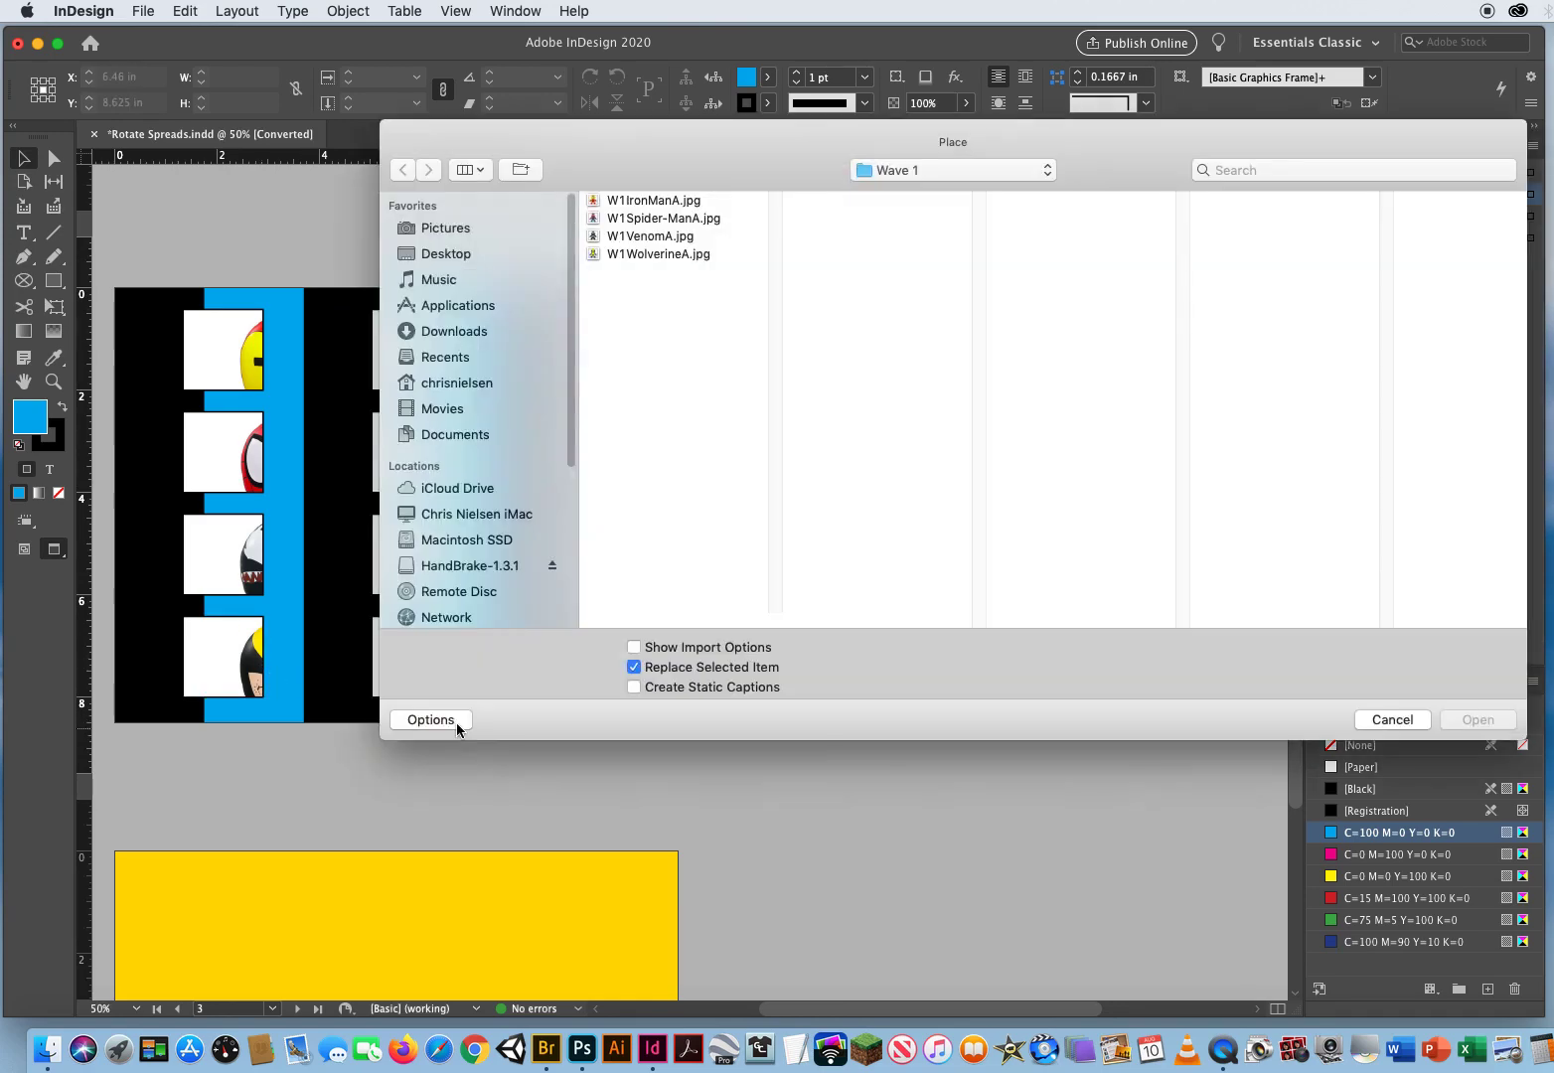
click(911, 171)
click(908, 187)
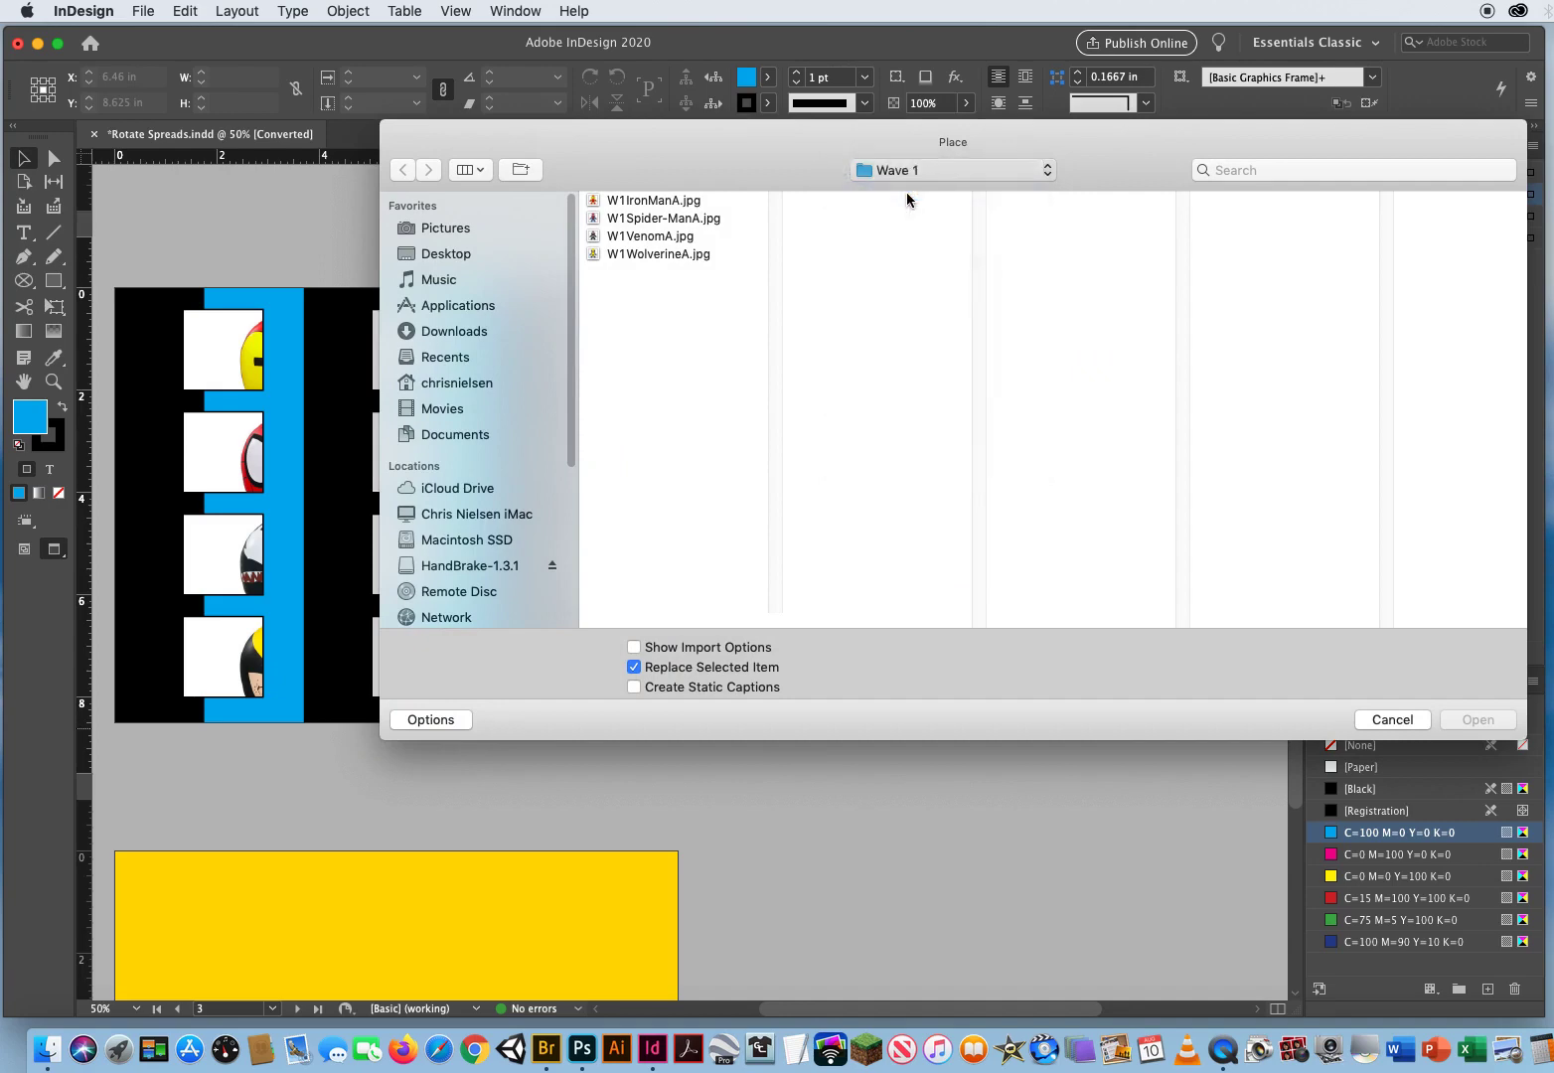
click(1242, 255)
drag(1396, 267, 1376, 199)
click(1478, 719)
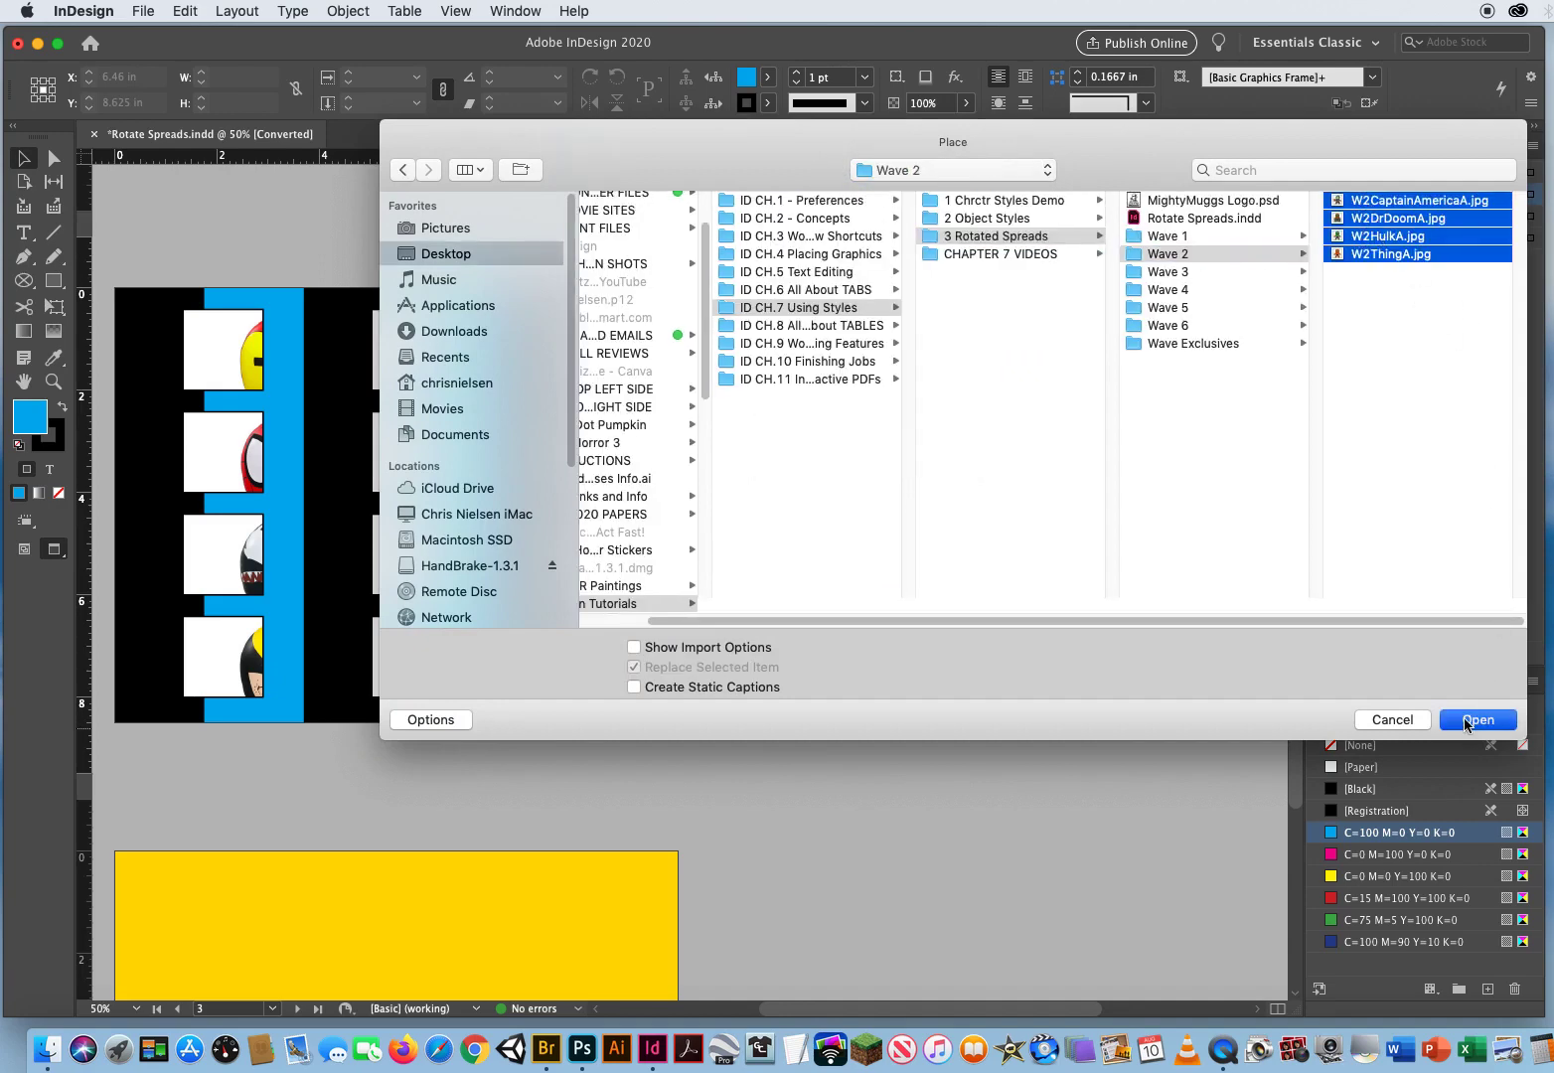
- Place Captain America, Doom, Hulk and Thing into column 2's frames from top to bottom
click(408, 347)
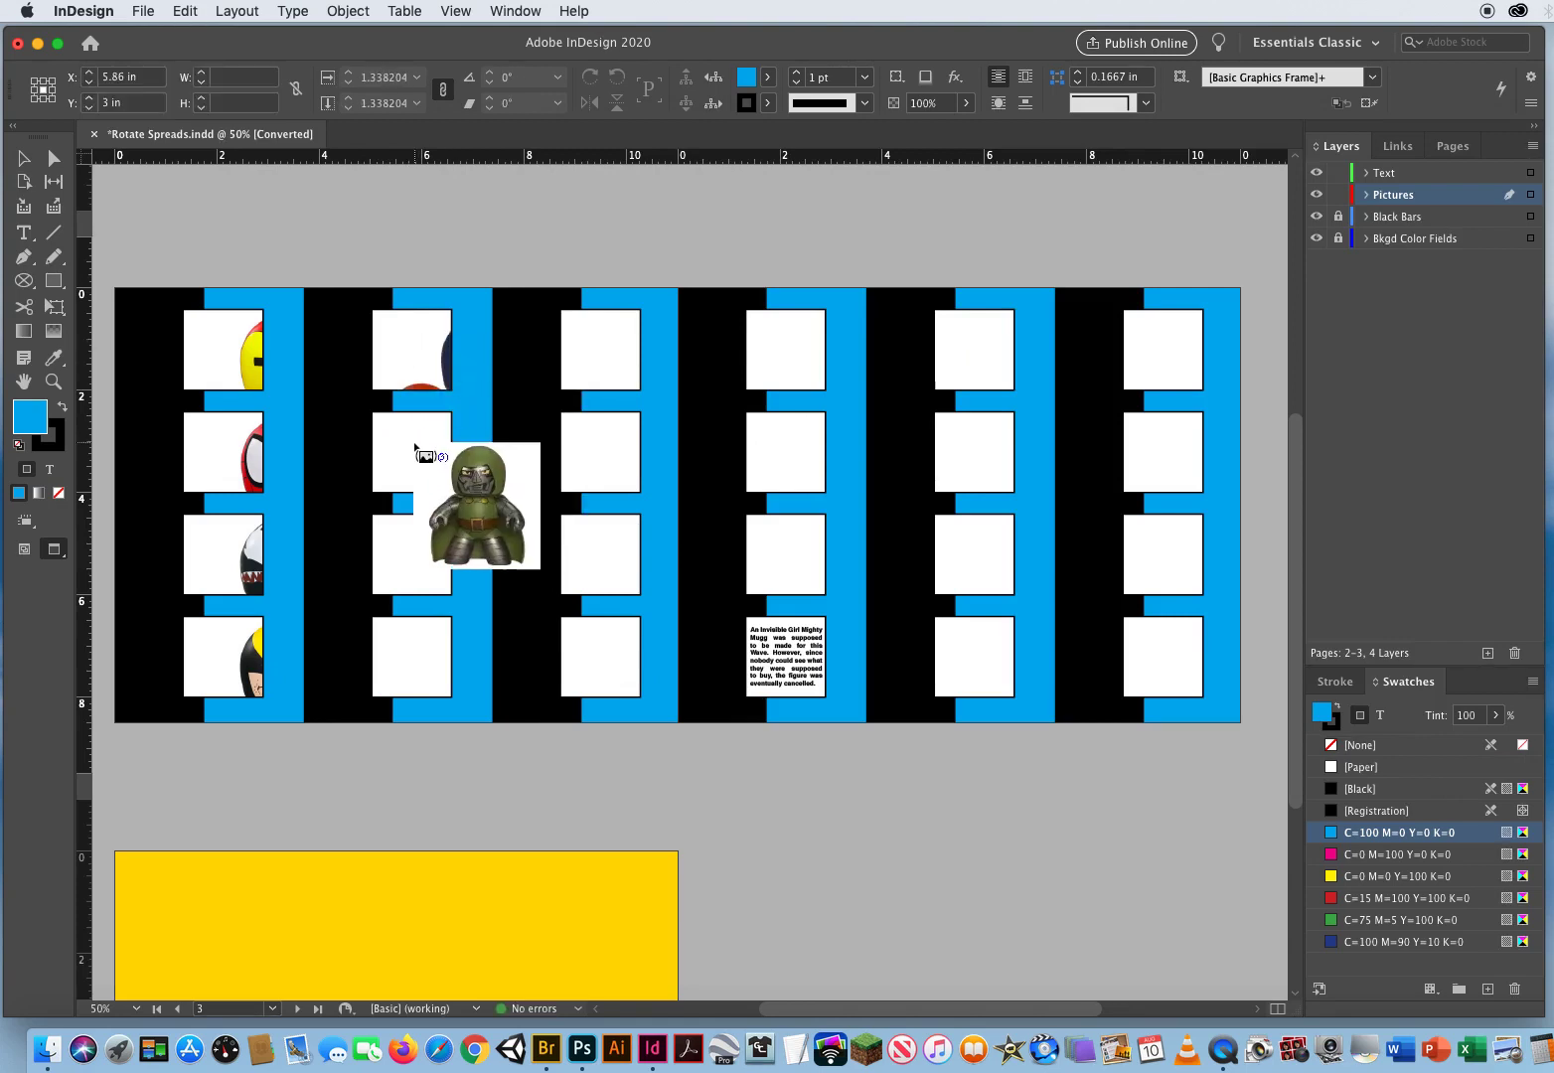
click(419, 457)
click(423, 556)
click(415, 655)
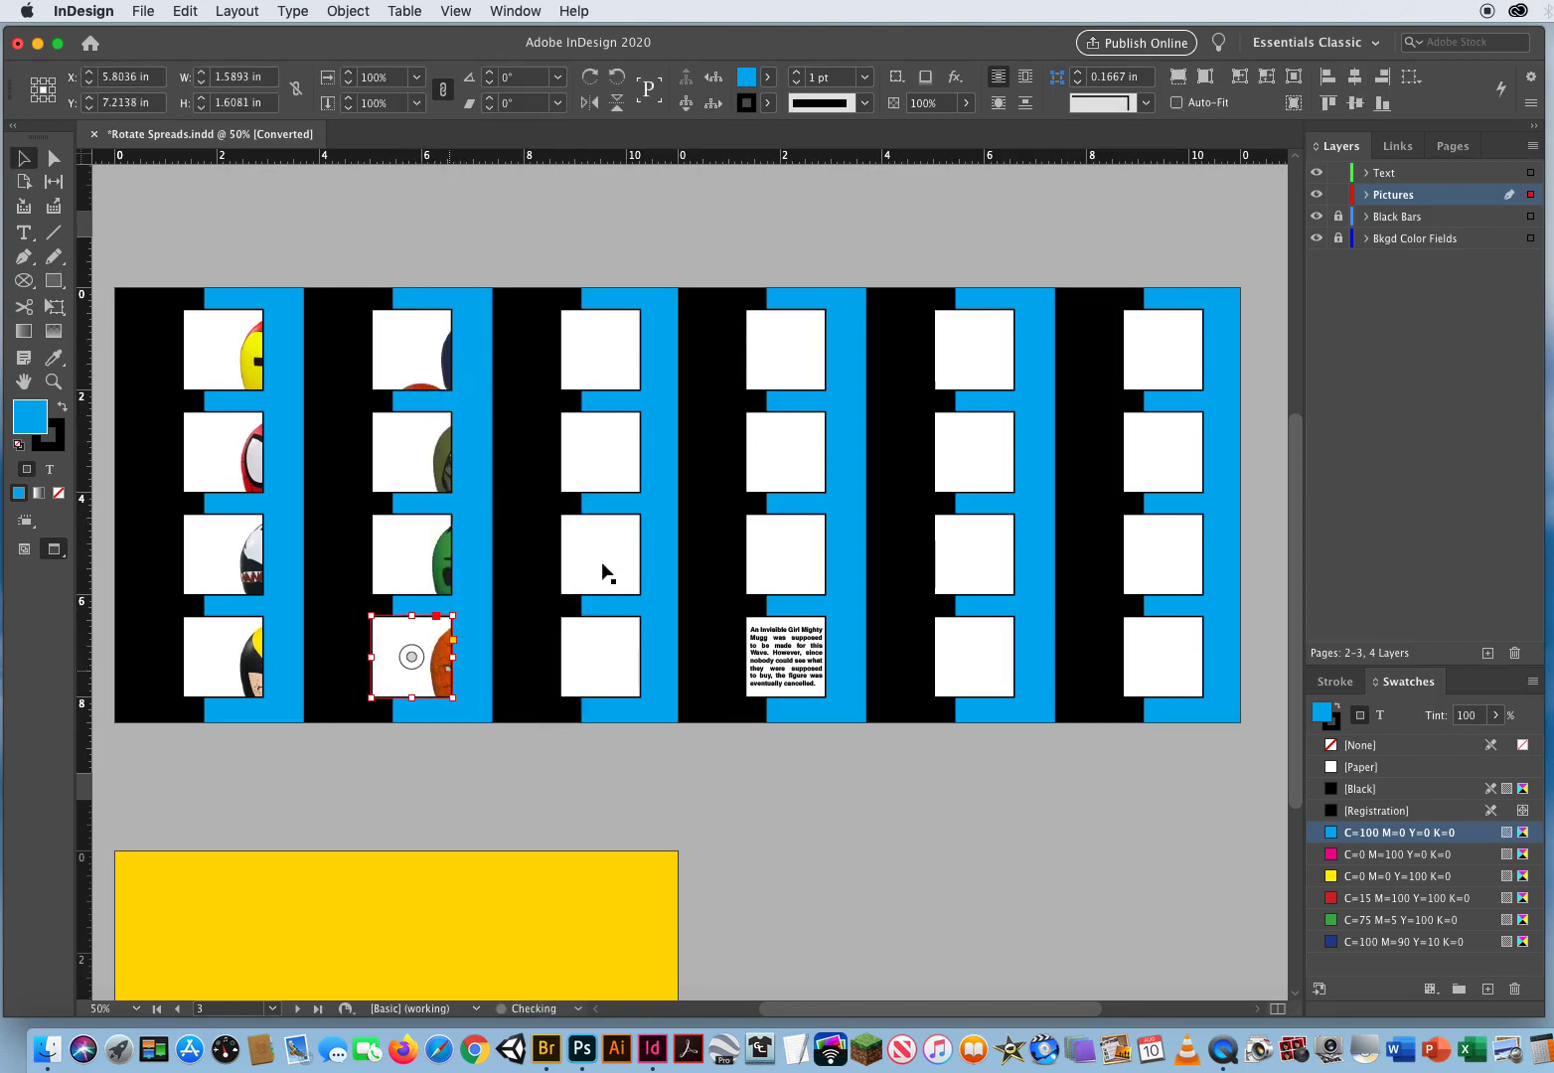
click(476, 700)
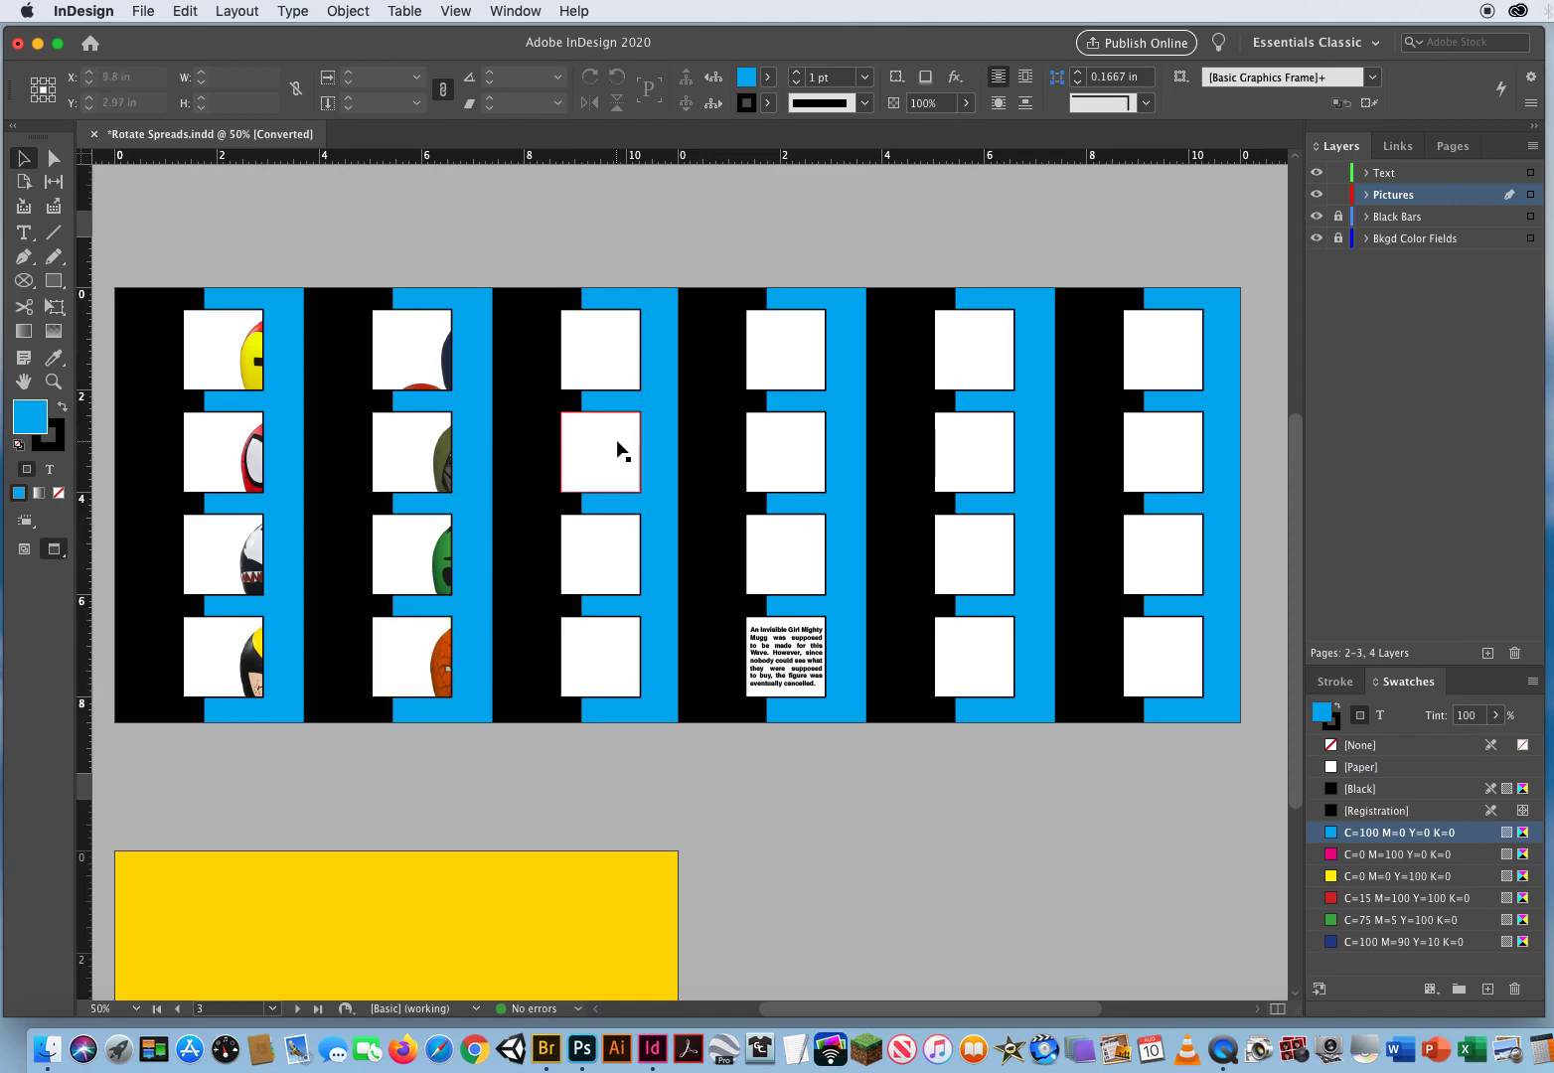
key(super+d)
- Load the four Wave 3 JPGs and place them, including Doc Ock and Thor, into column 3's frames
click(942, 171)
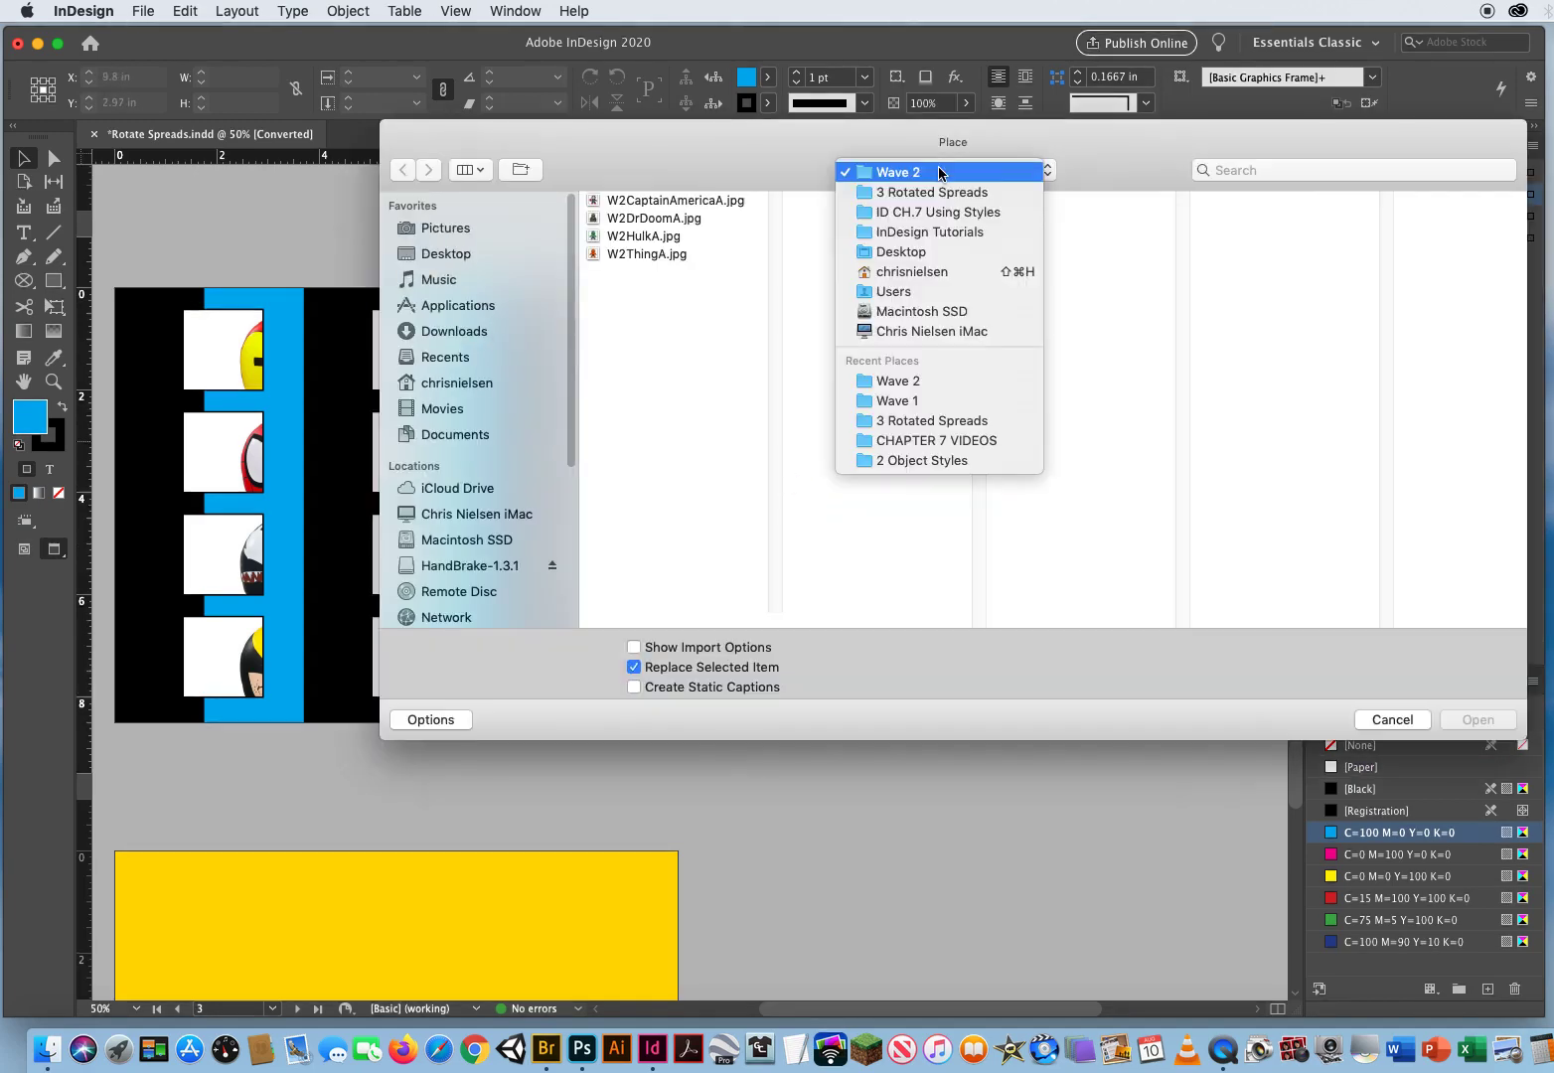
click(933, 193)
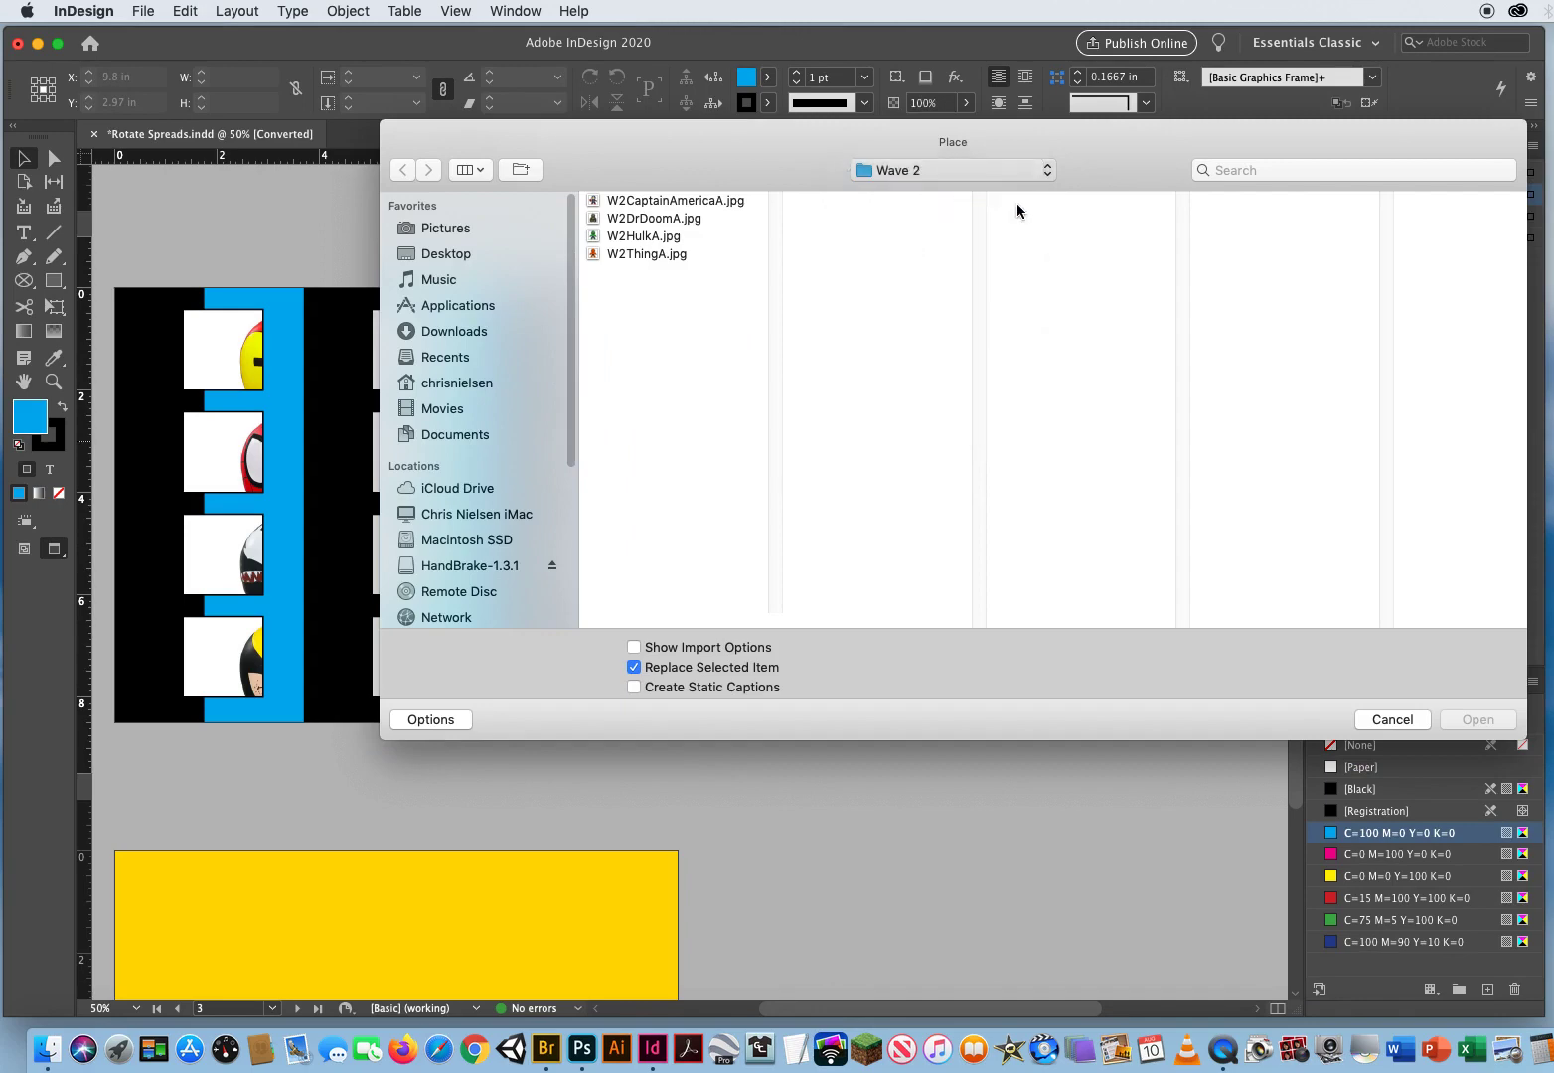
click(1291, 271)
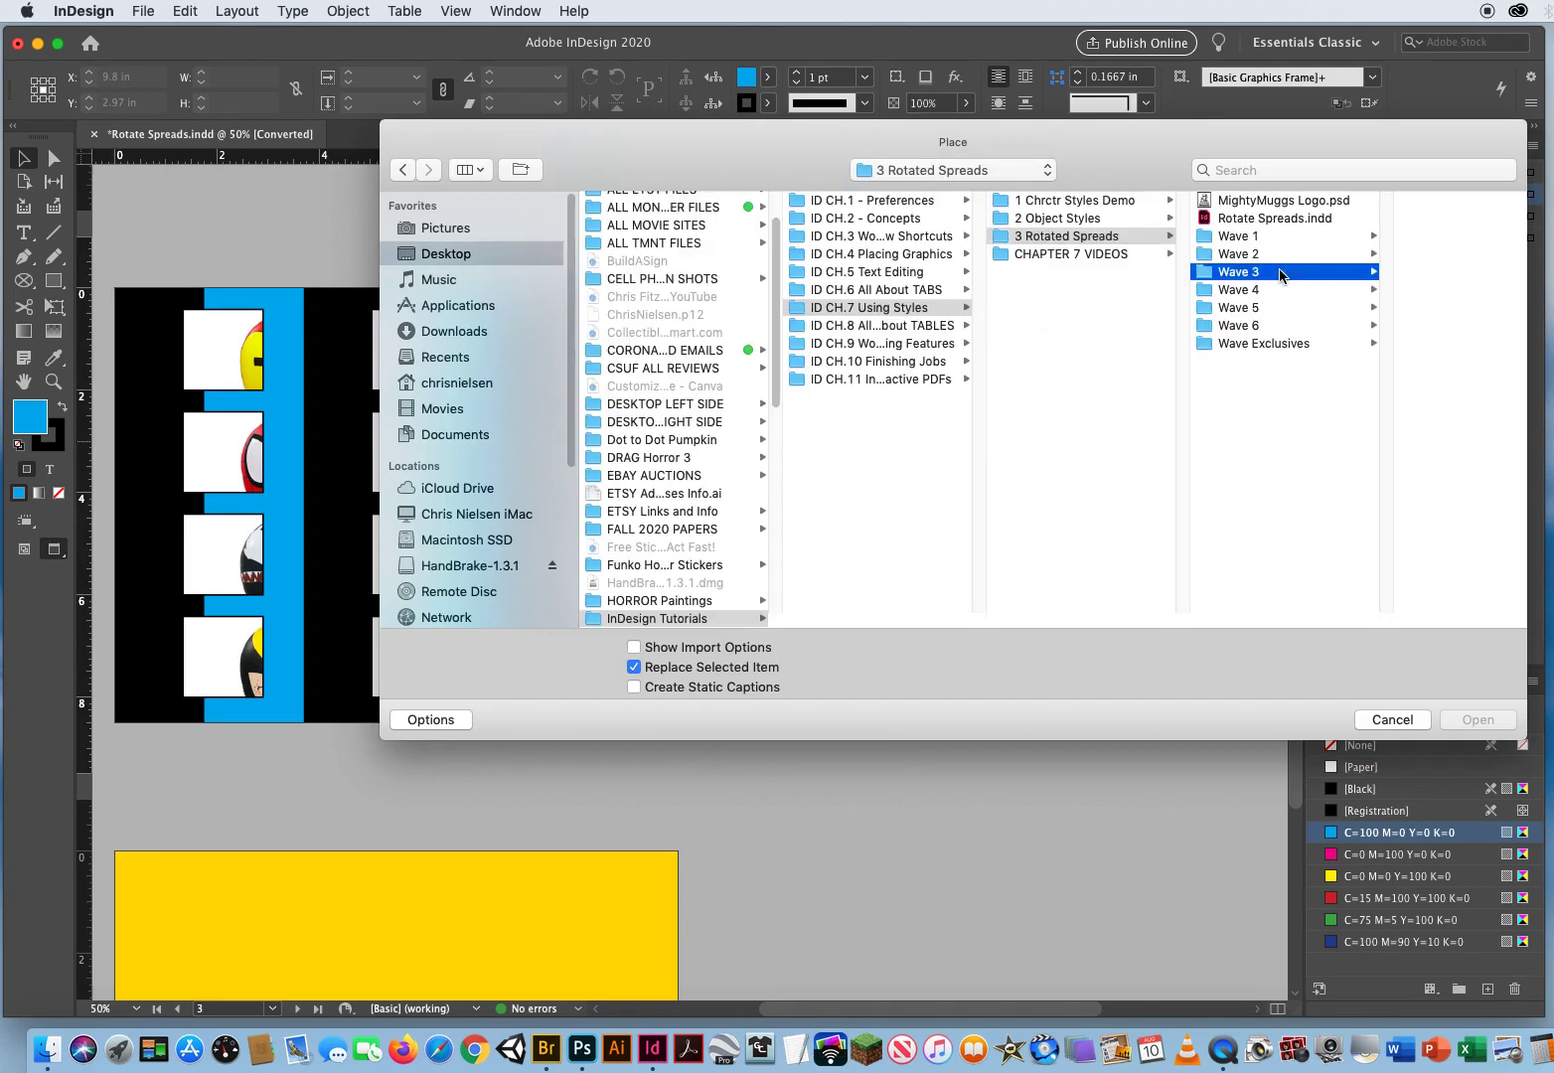
drag(1420, 303, 1460, 194)
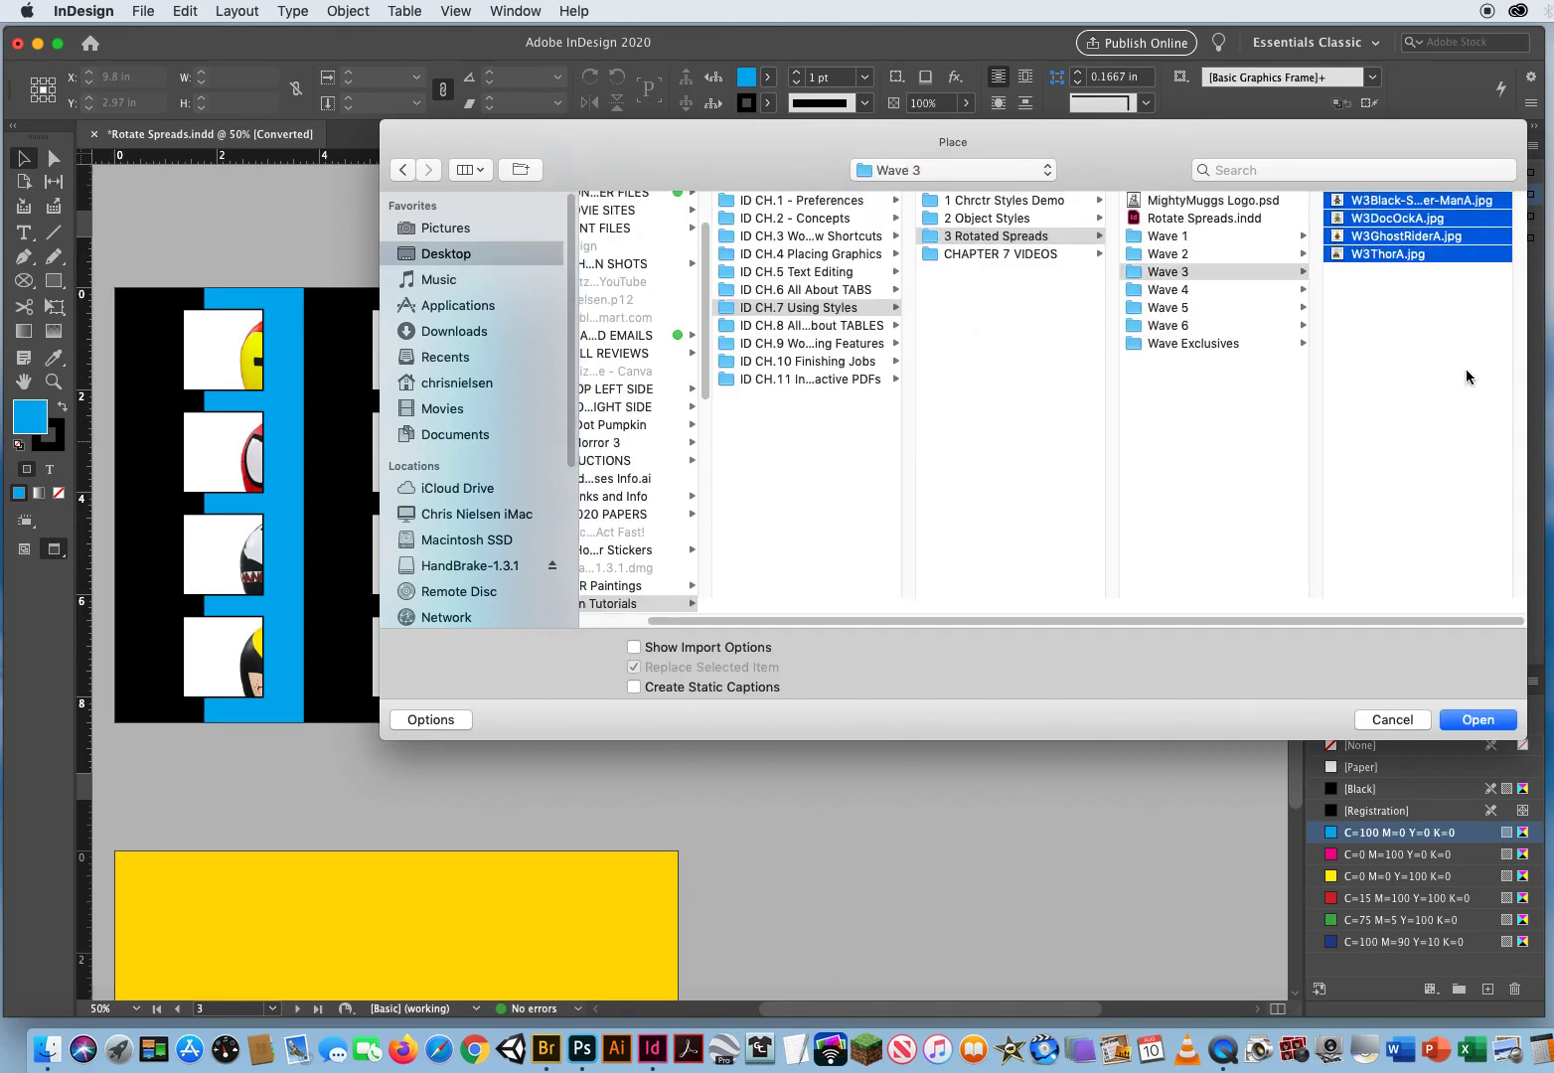
click(1466, 725)
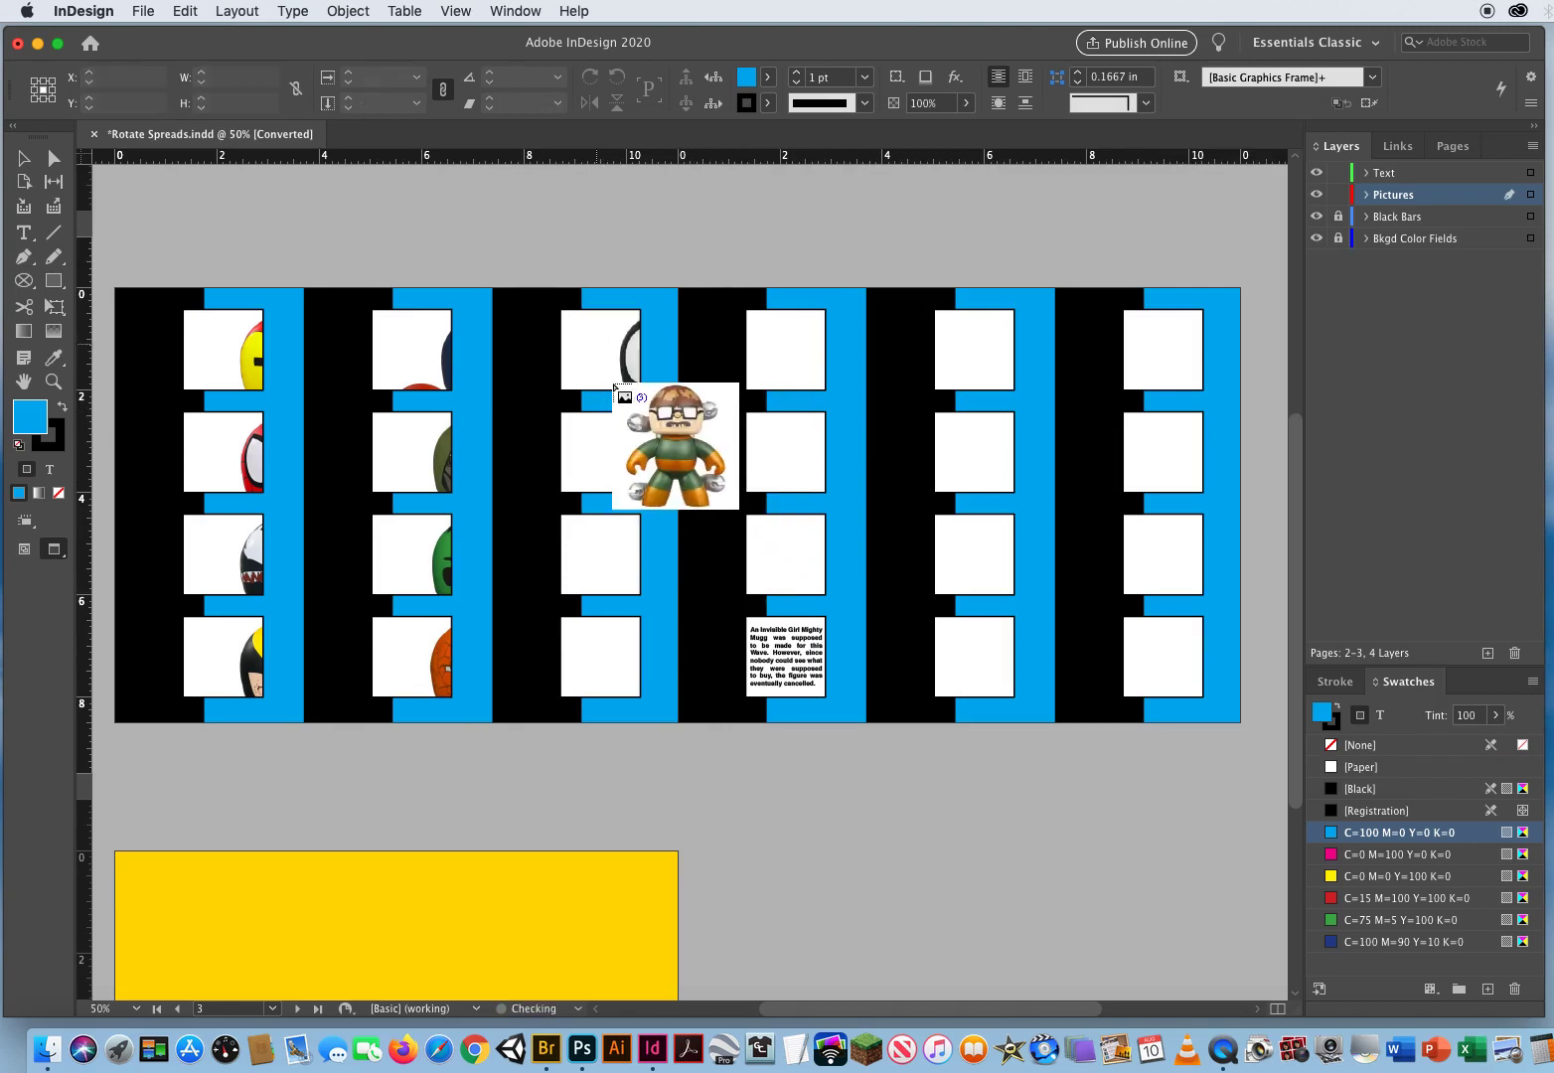
click(604, 447)
click(601, 557)
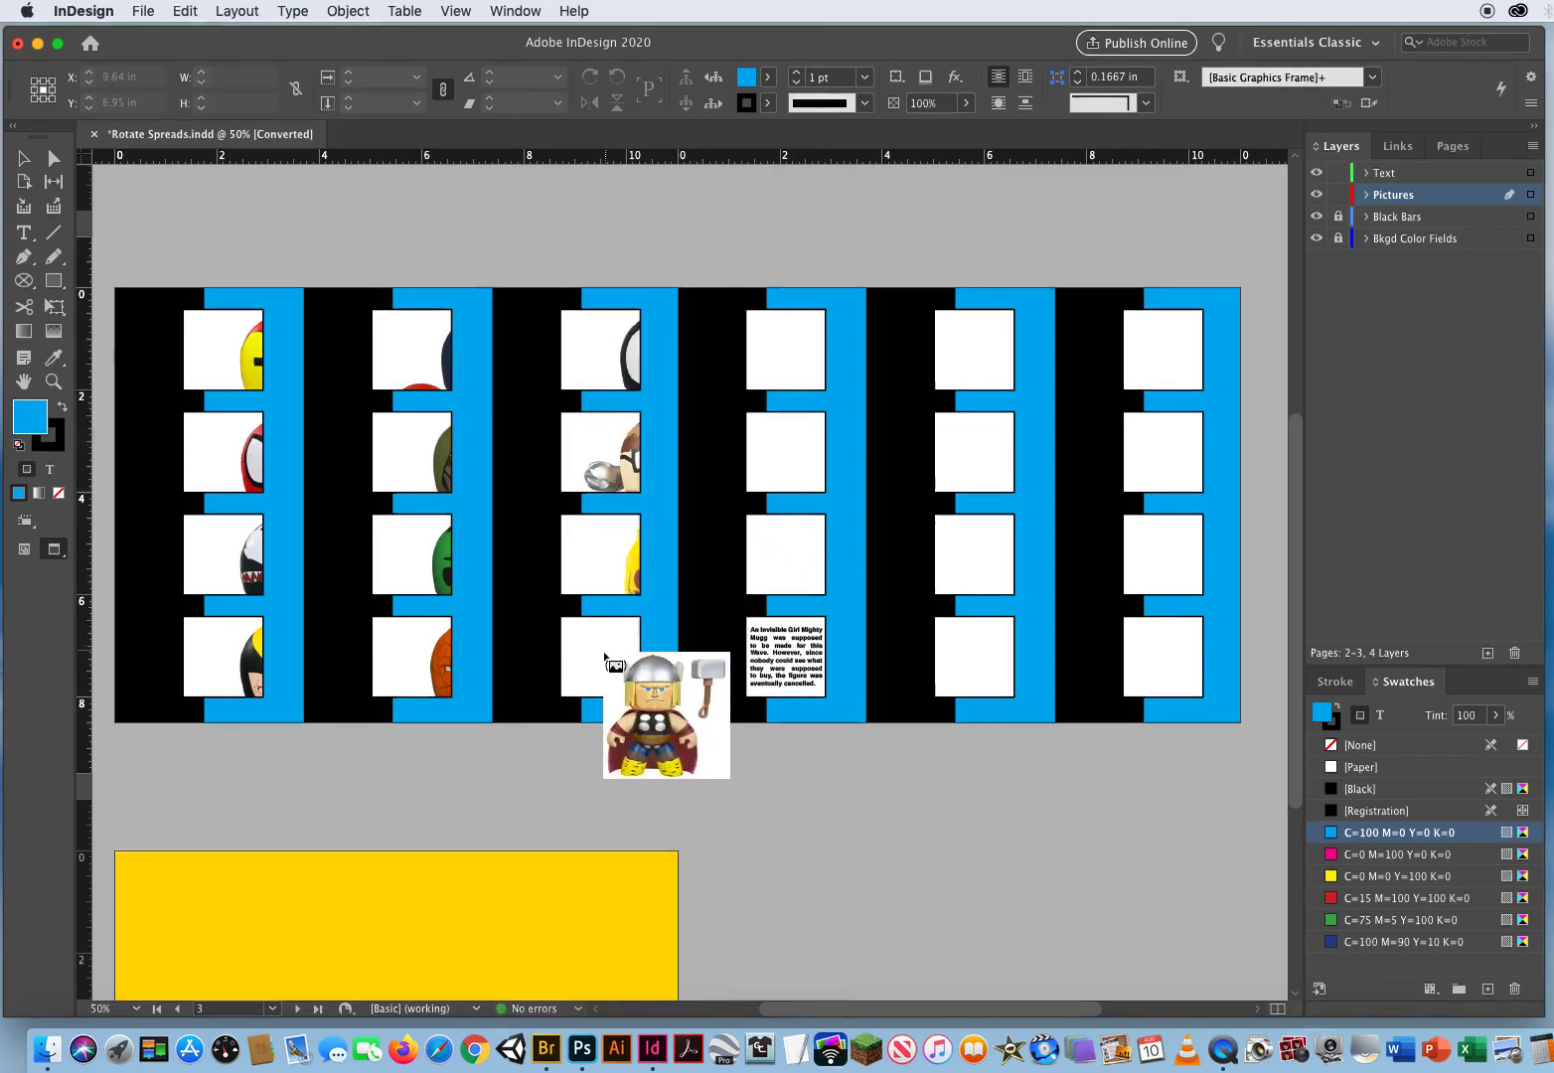
click(605, 656)
click(666, 628)
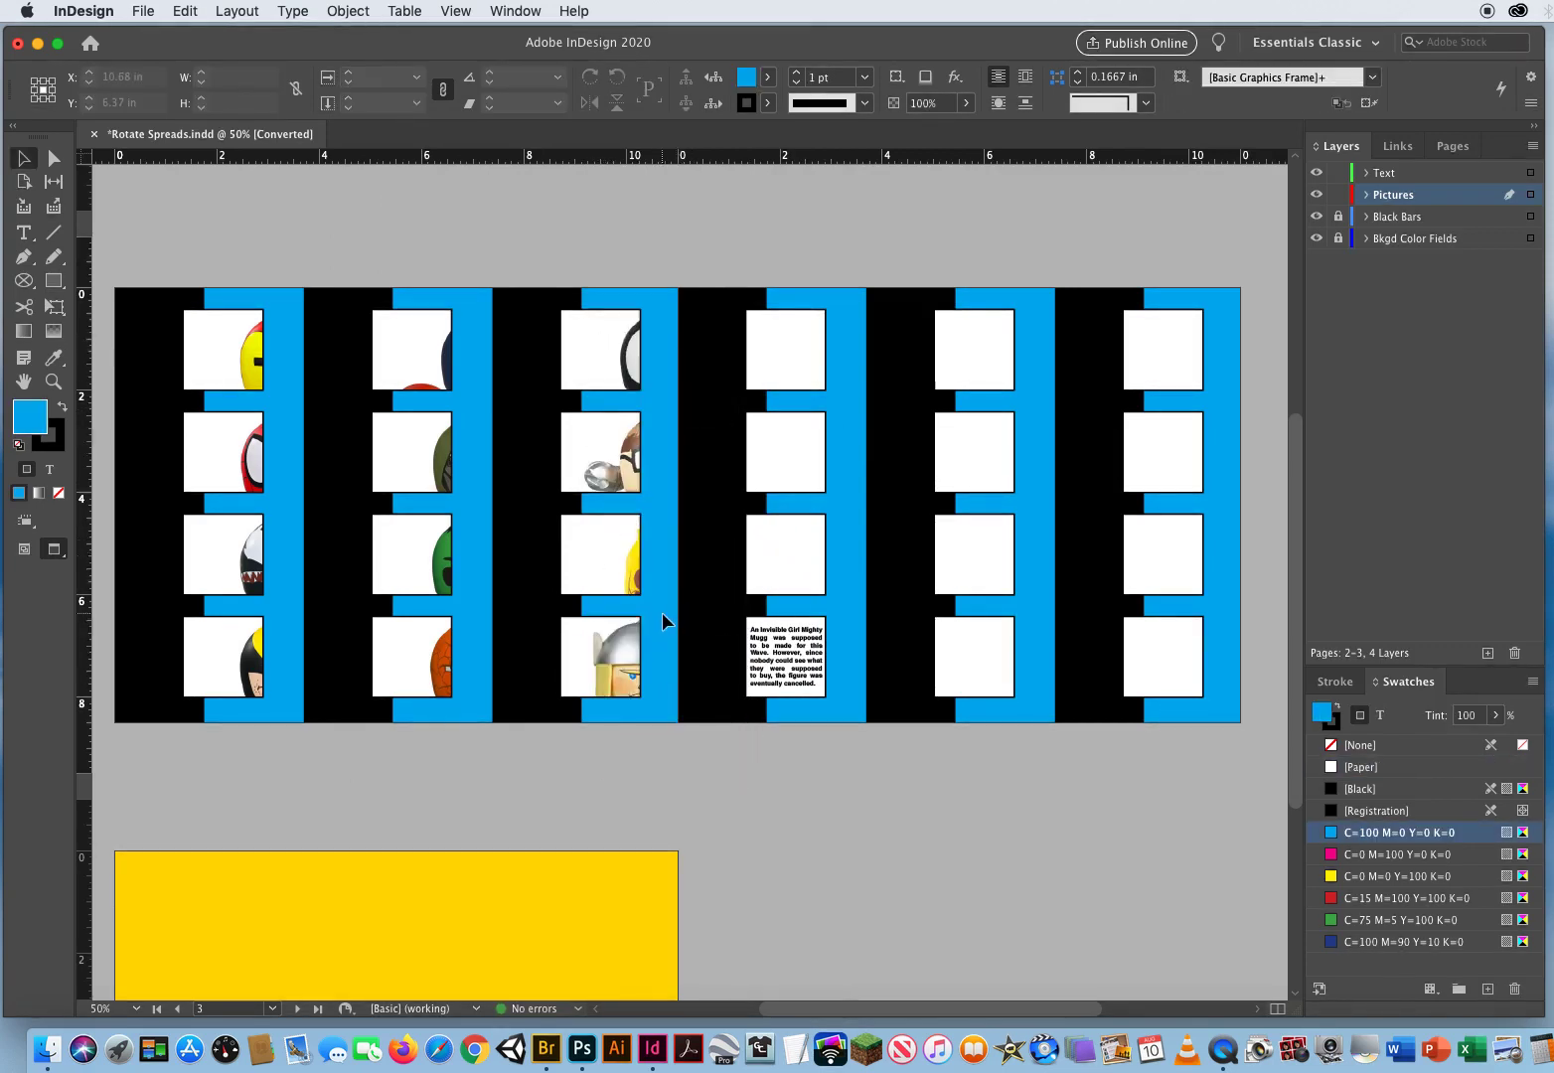
- Load the three Wave 4 images and place them, starting with Galactus, into column 4's upper frames
key(super+d)
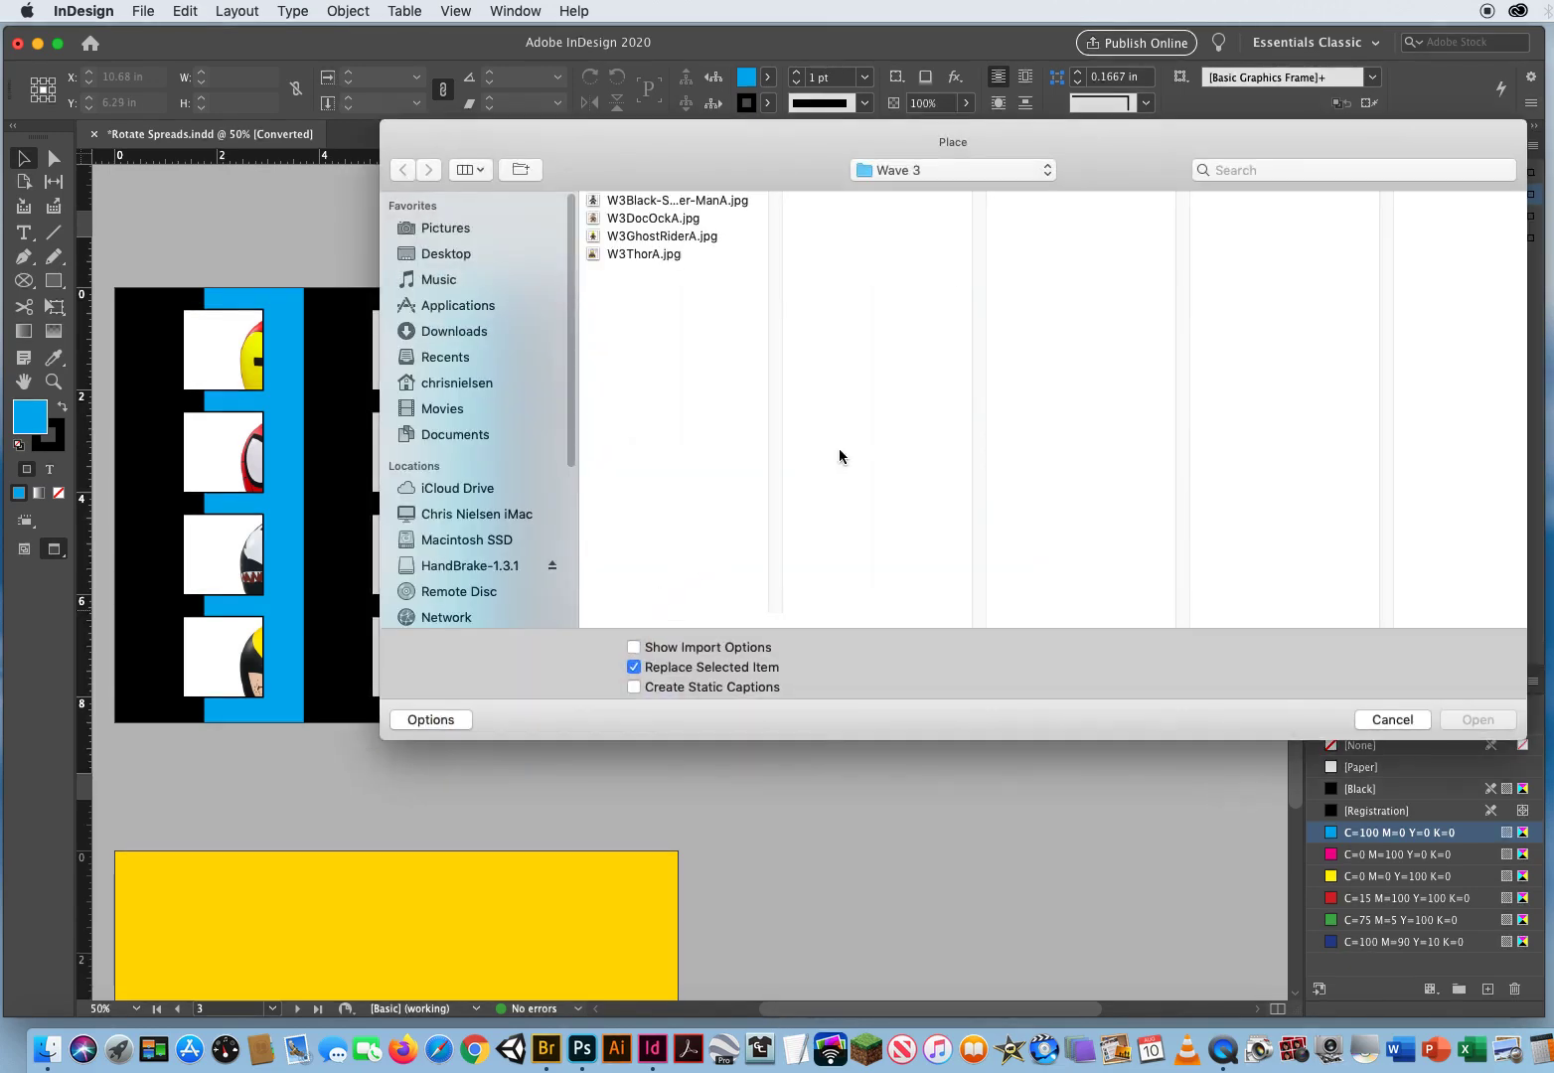
click(929, 171)
click(922, 189)
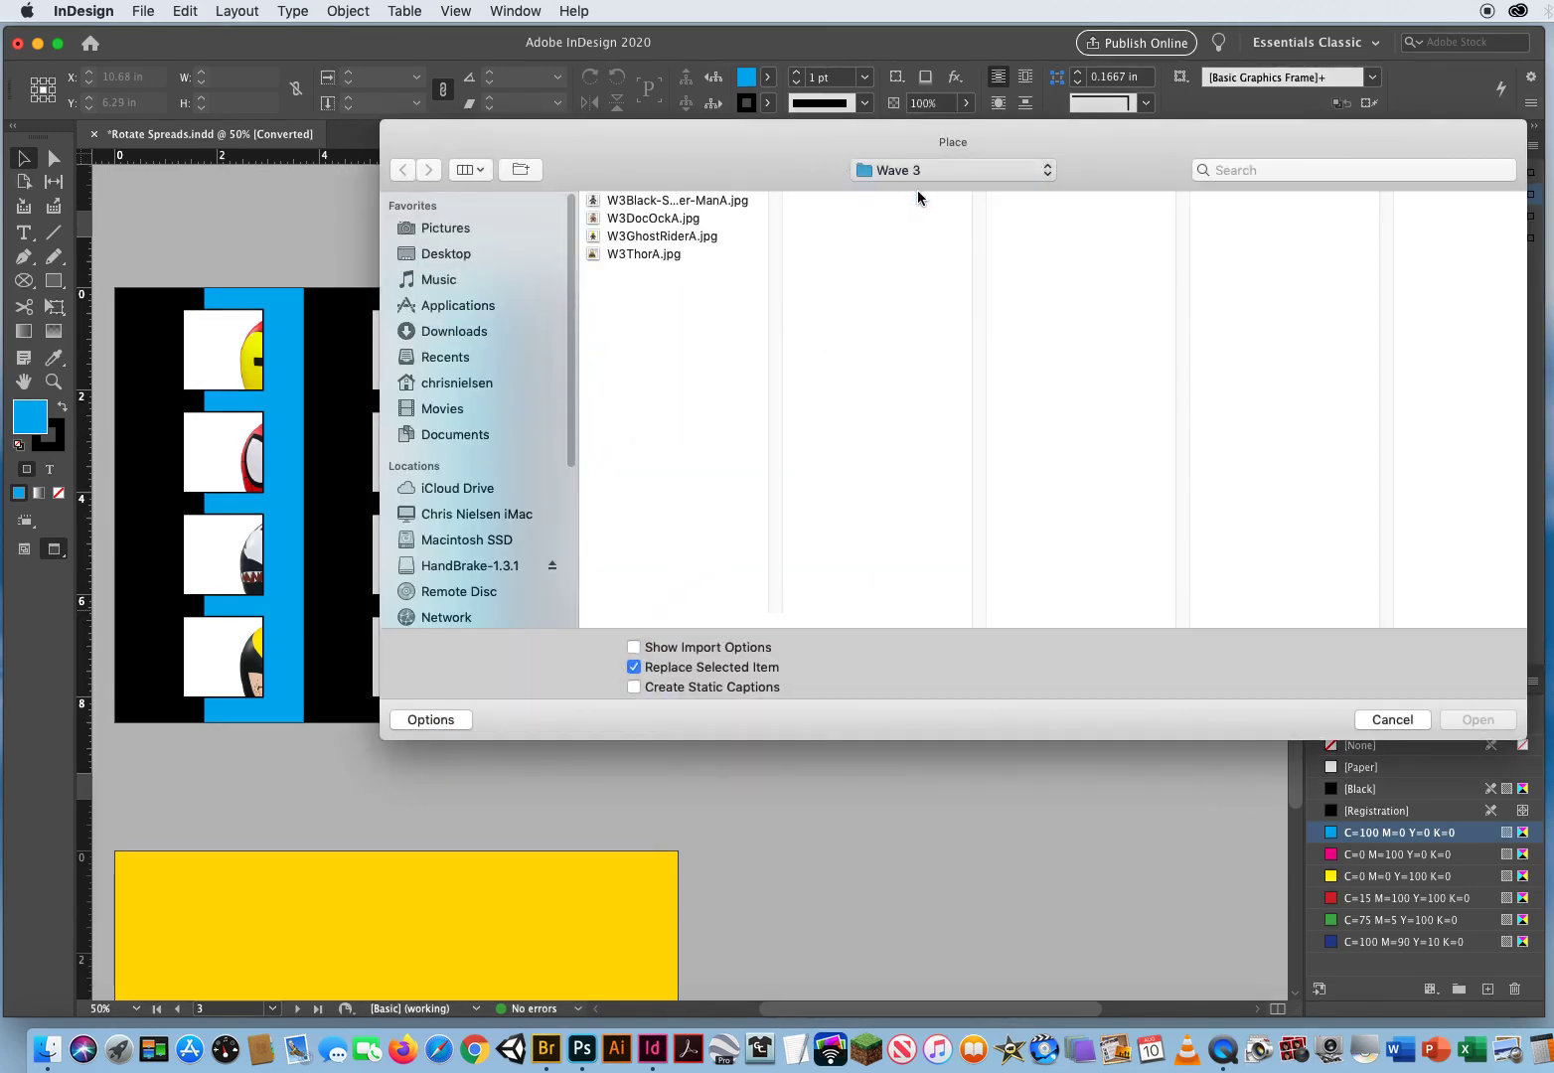
click(1238, 290)
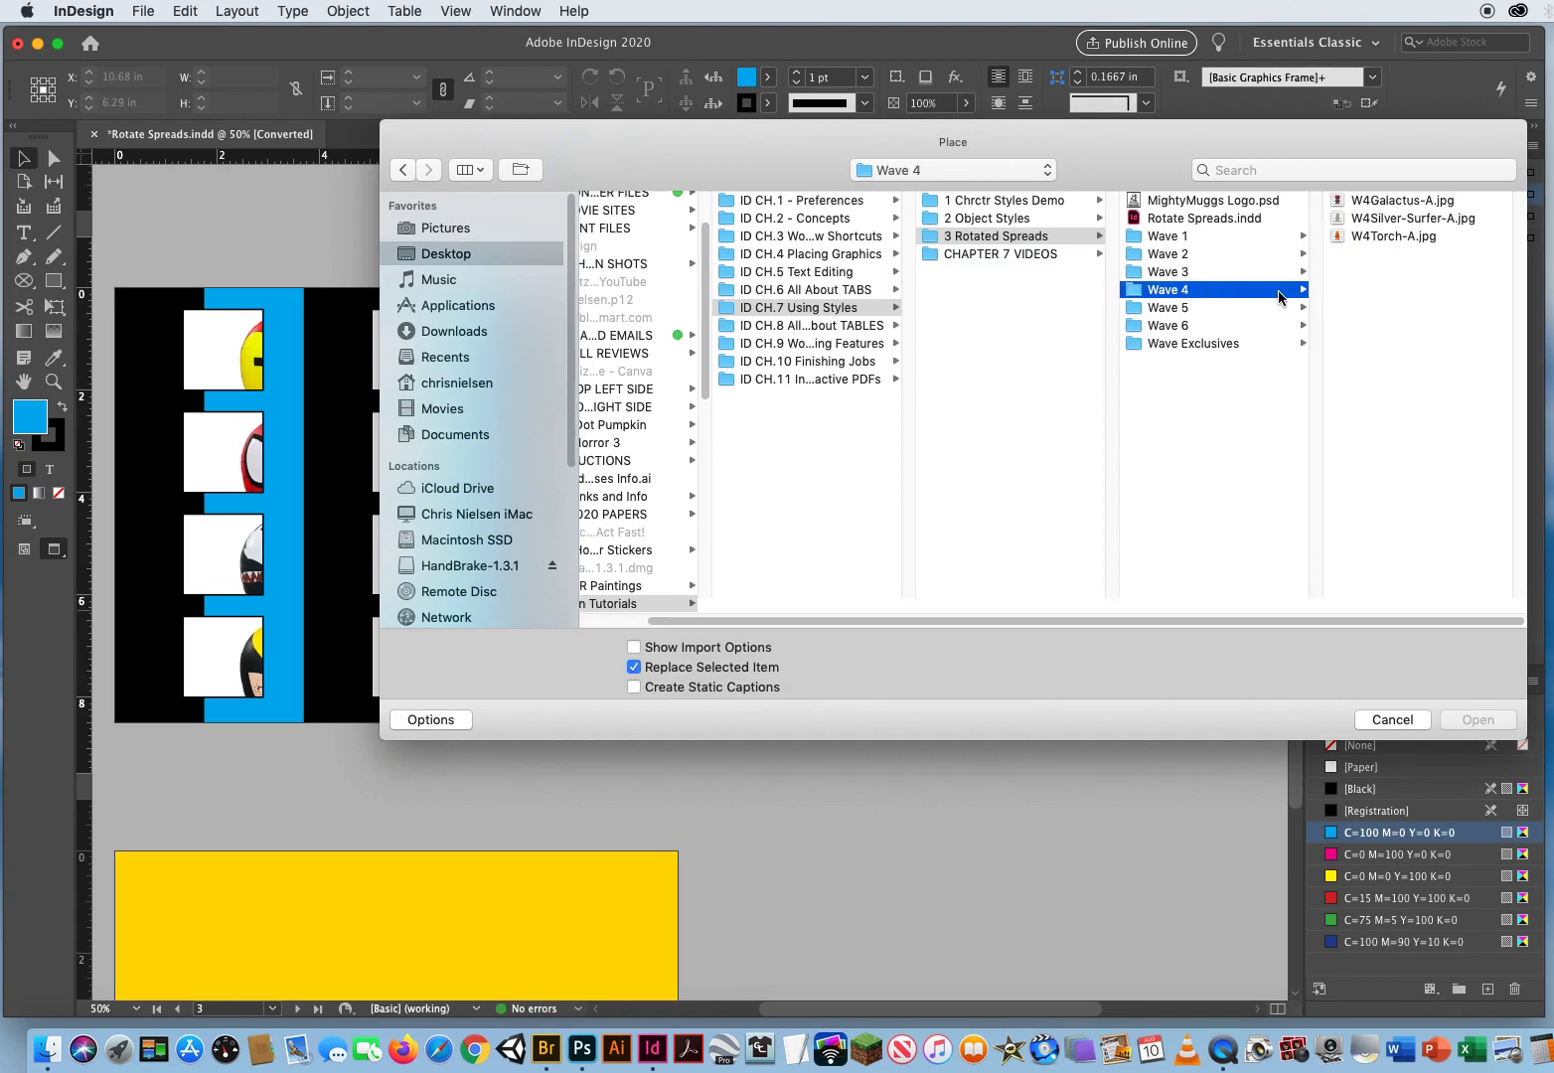
click(1388, 208)
key(super+a)
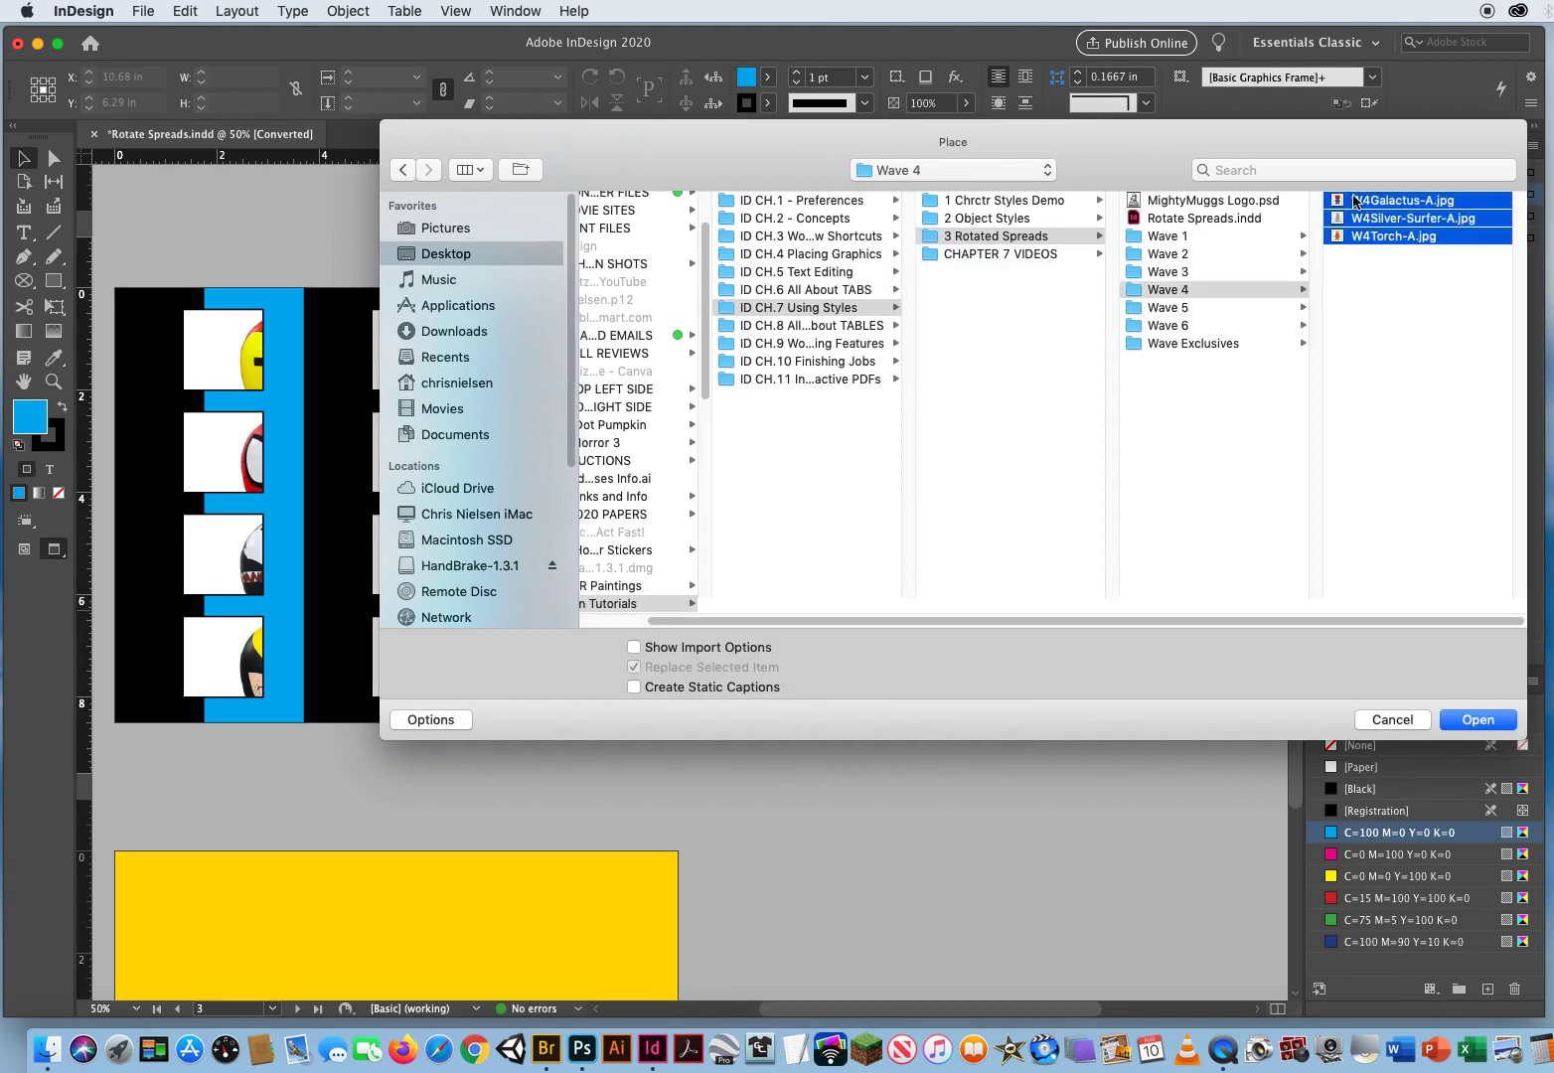
click(1471, 720)
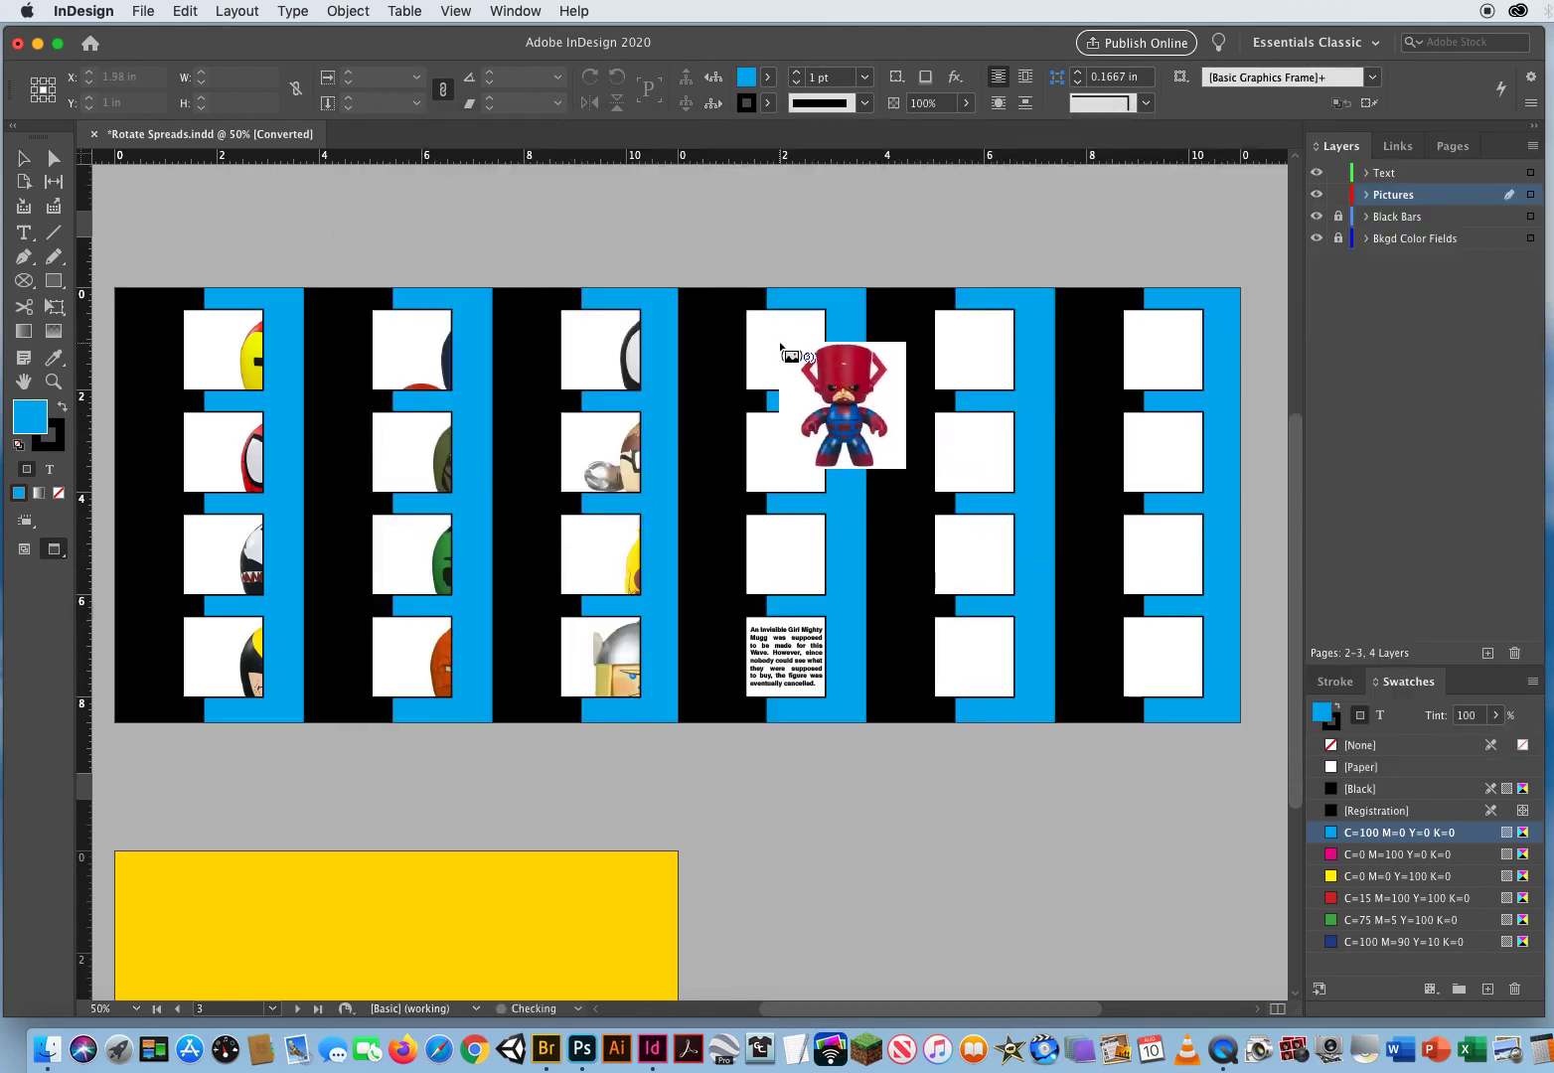
click(780, 343)
click(796, 437)
click(791, 556)
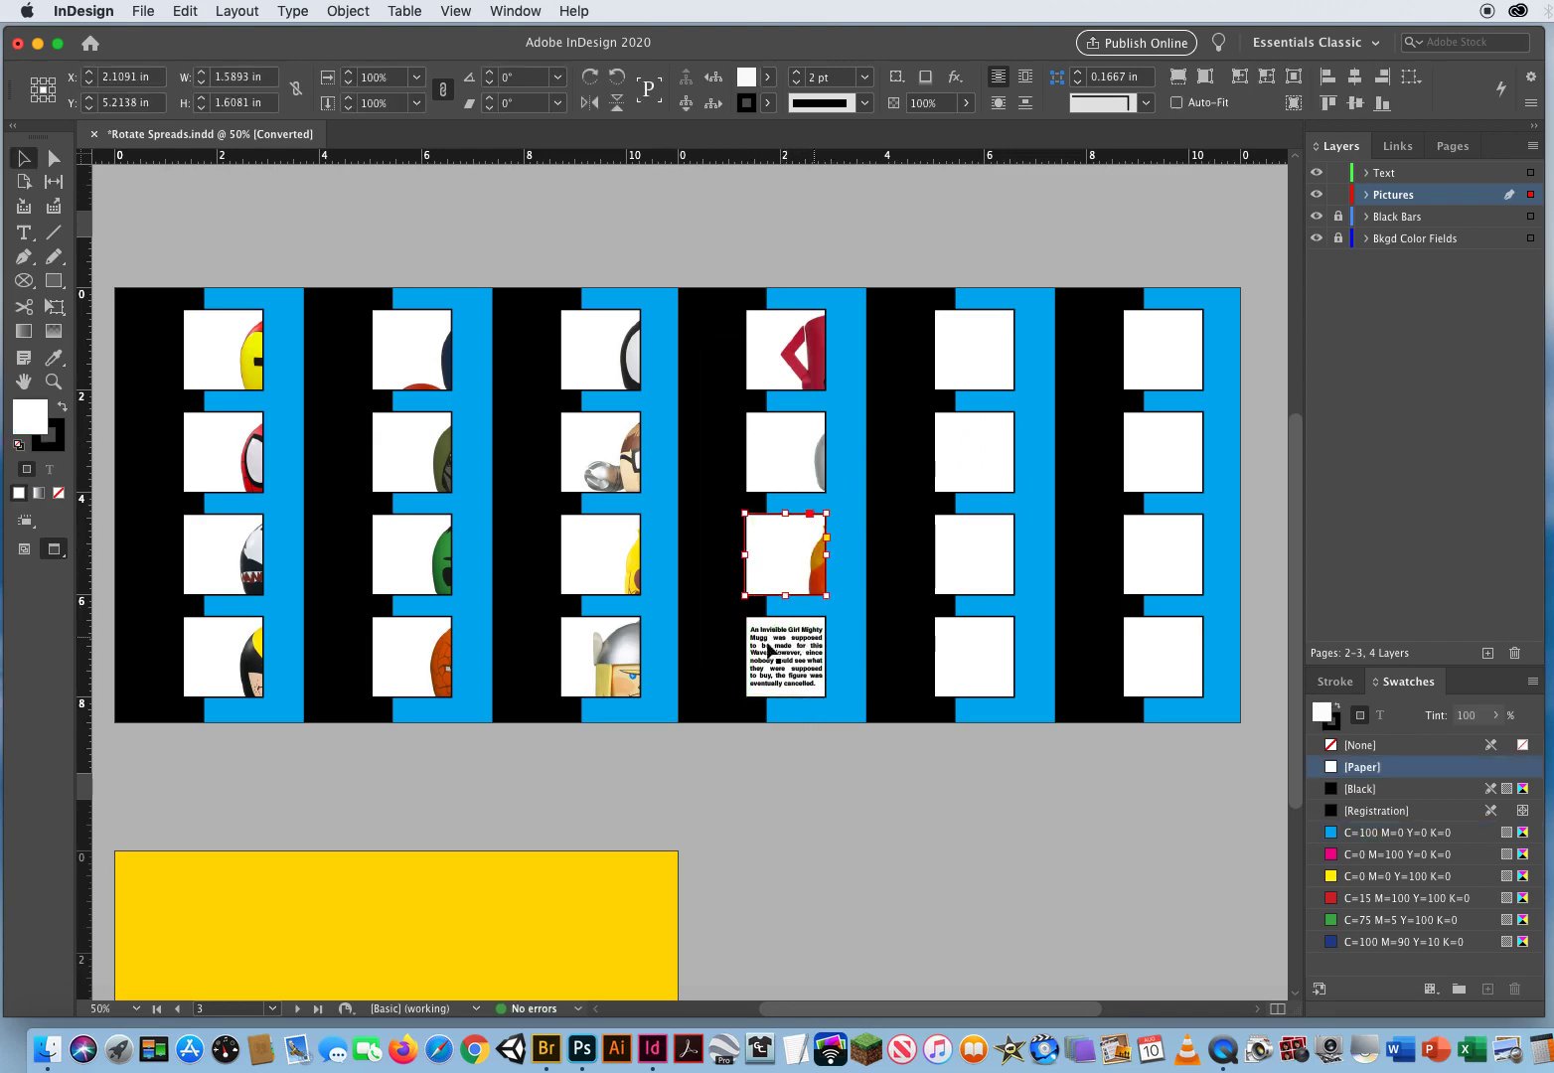
click(837, 734)
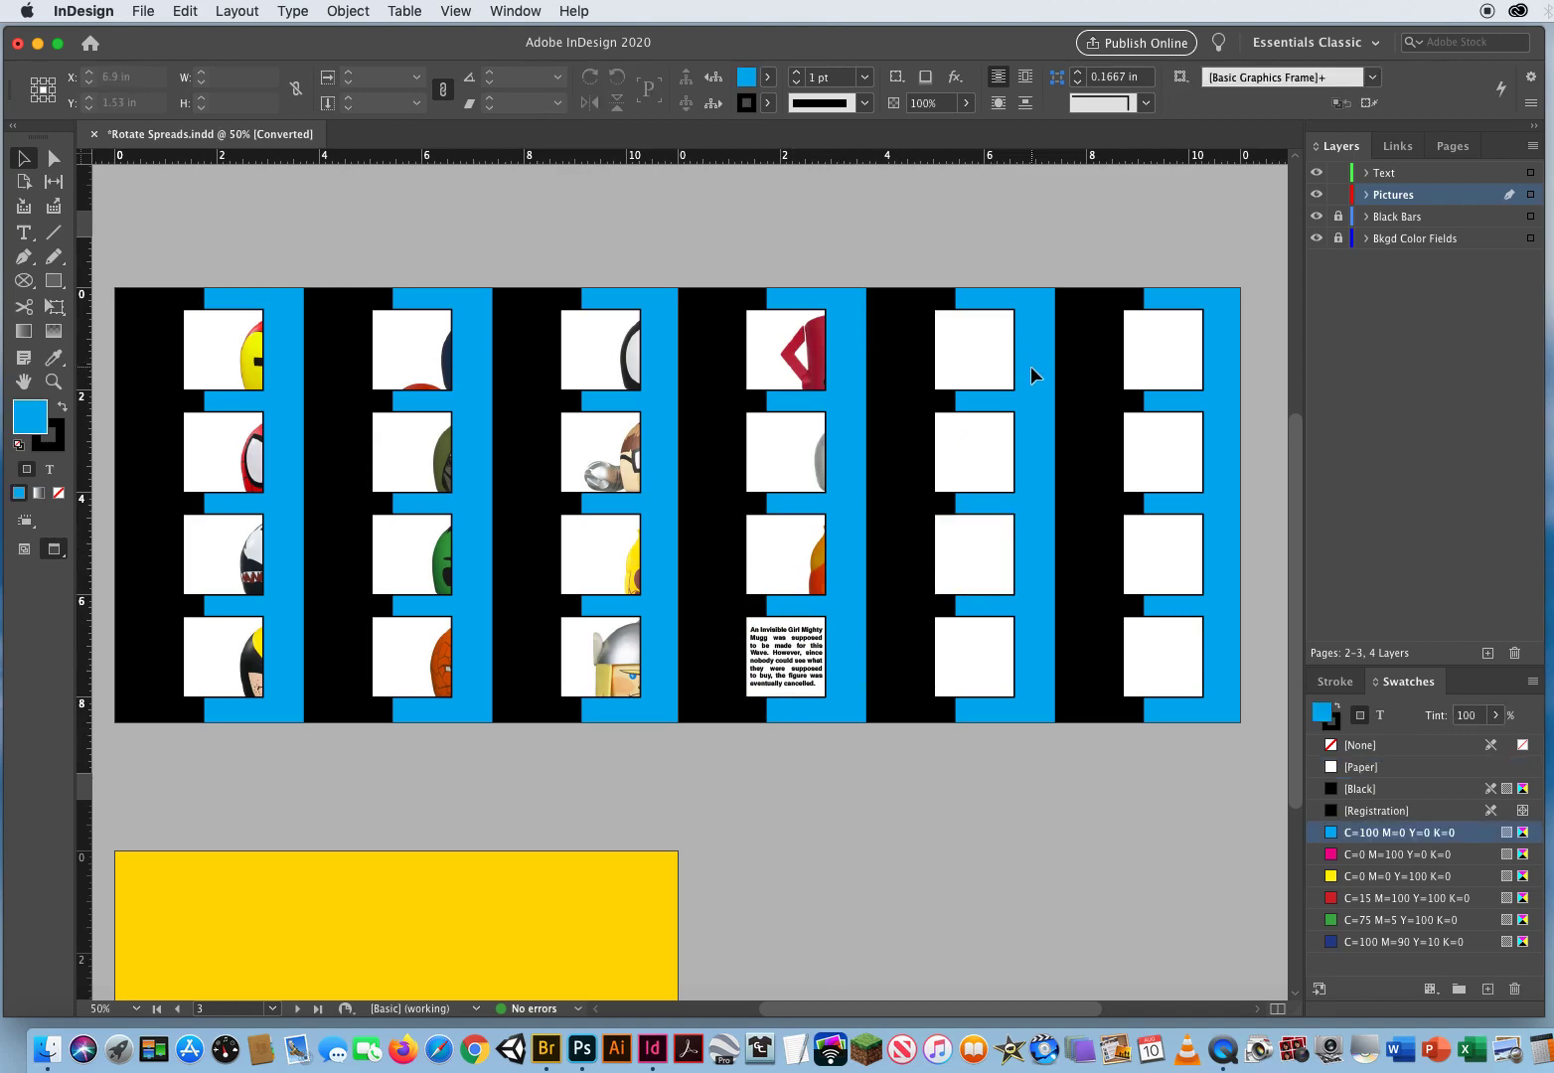
- Load the four Wave 5 images and place them, starting with Captain America and Iron Man, into column 5
key(super+d)
click(911, 178)
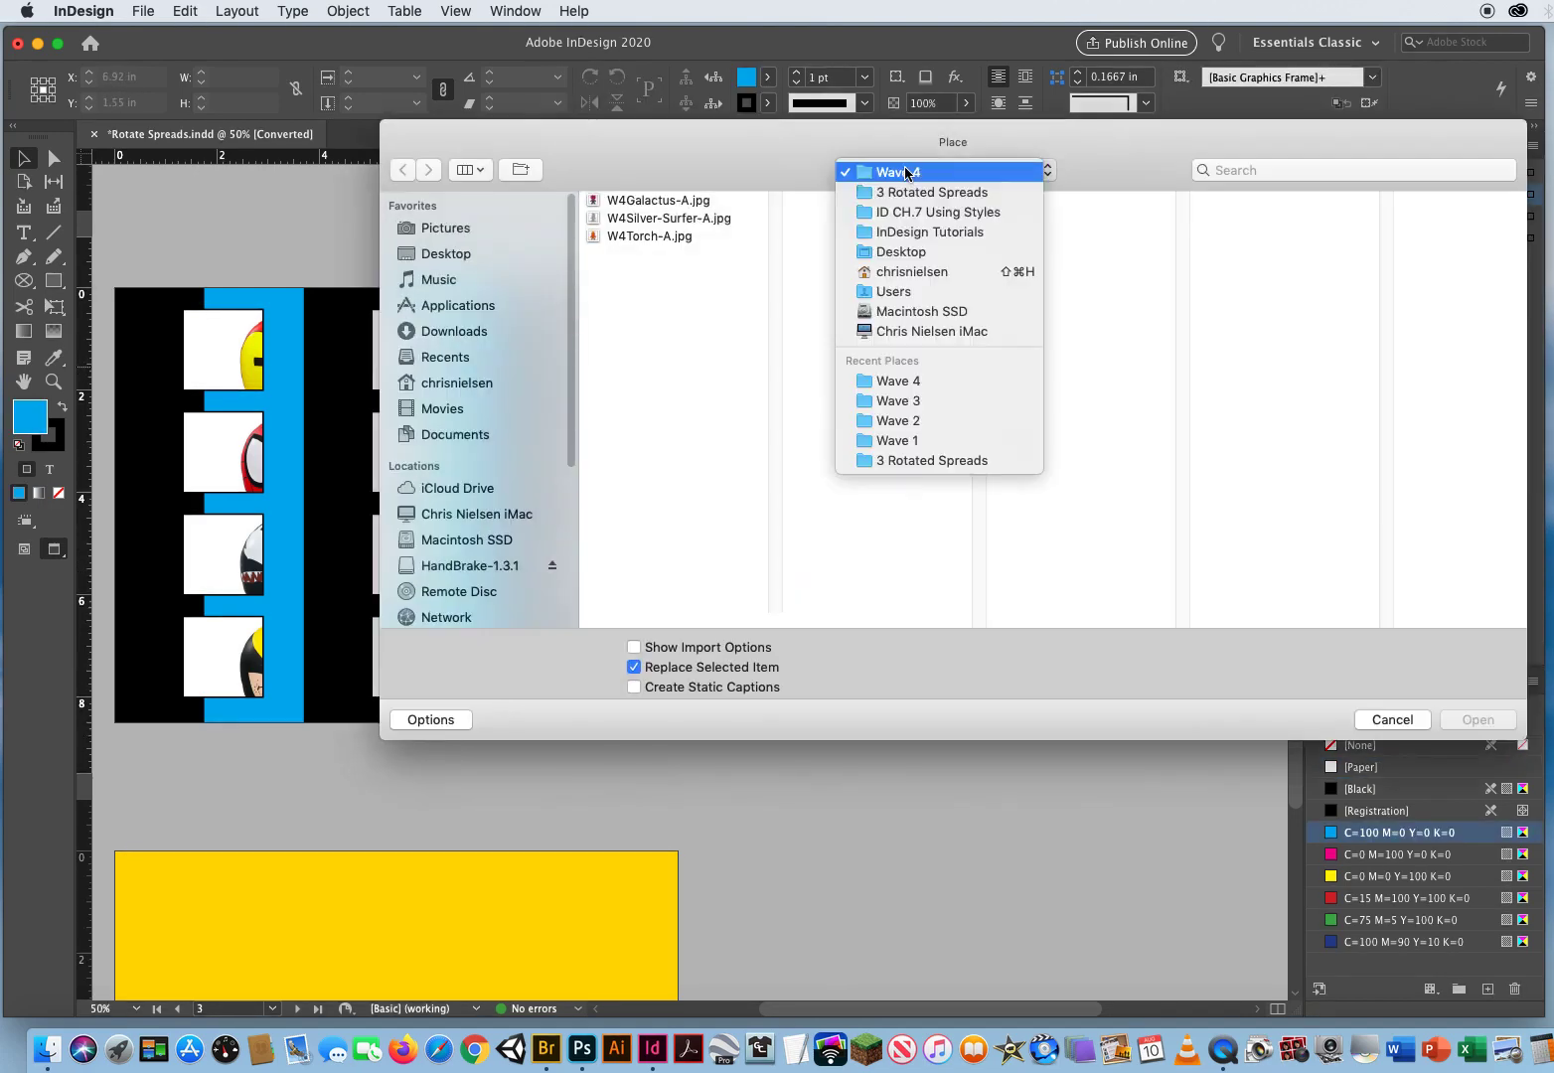
click(906, 194)
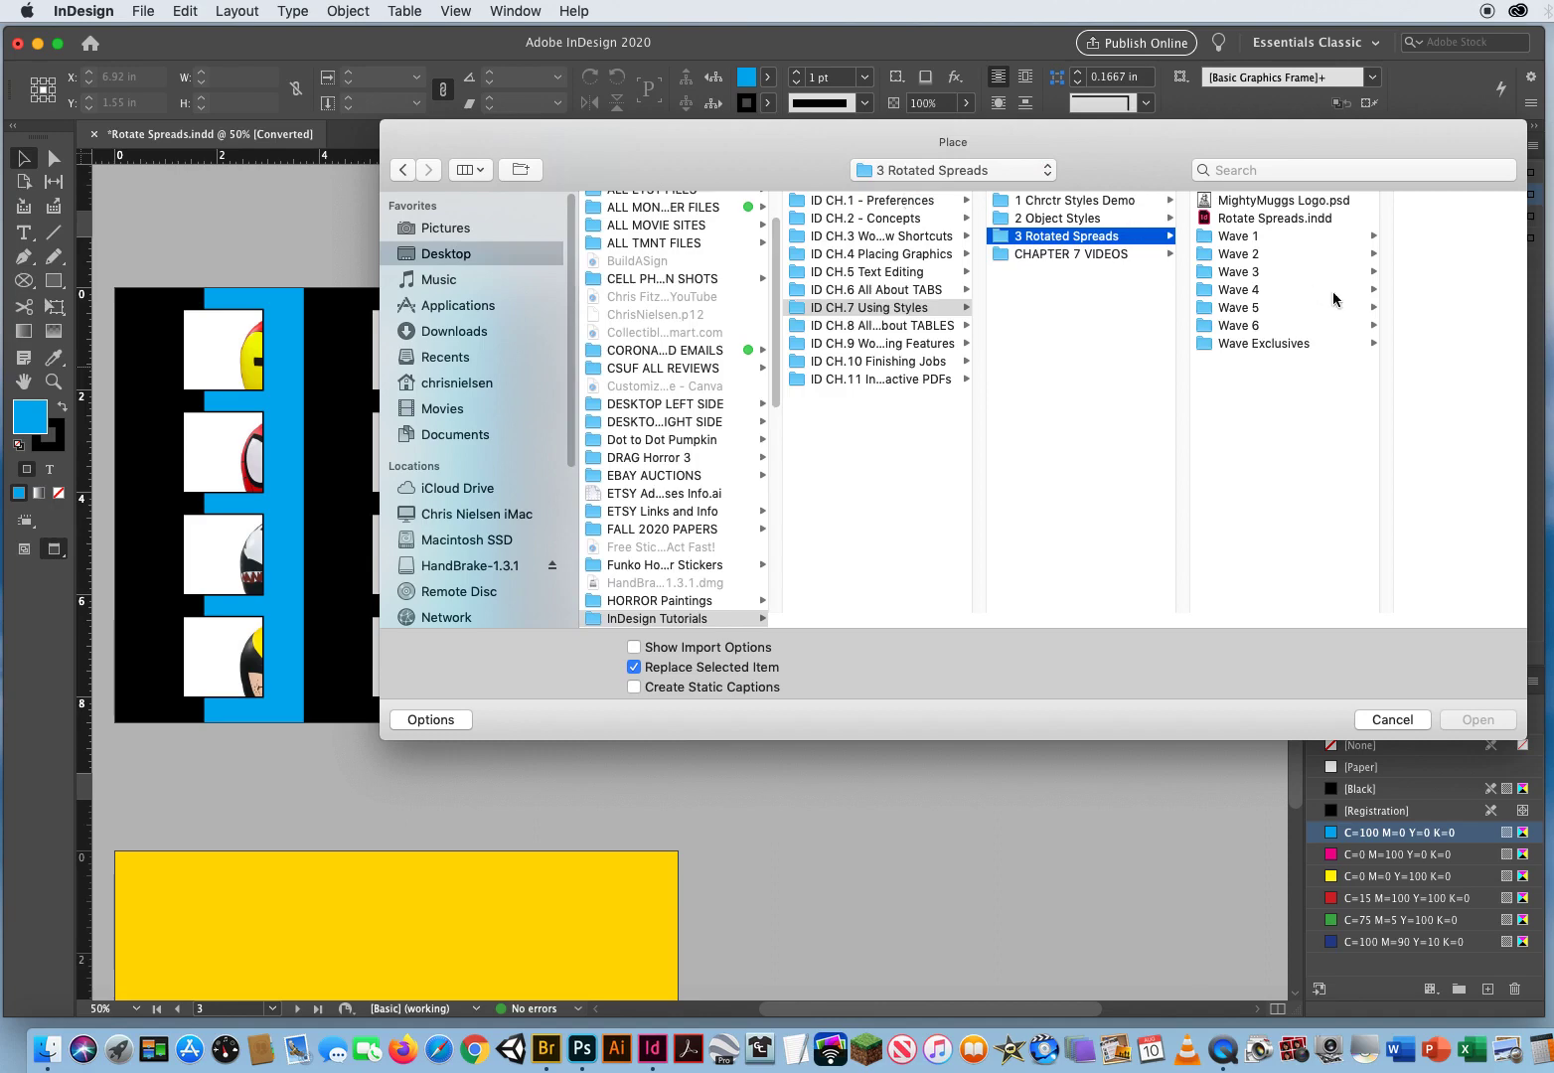
click(1272, 311)
key(super+a)
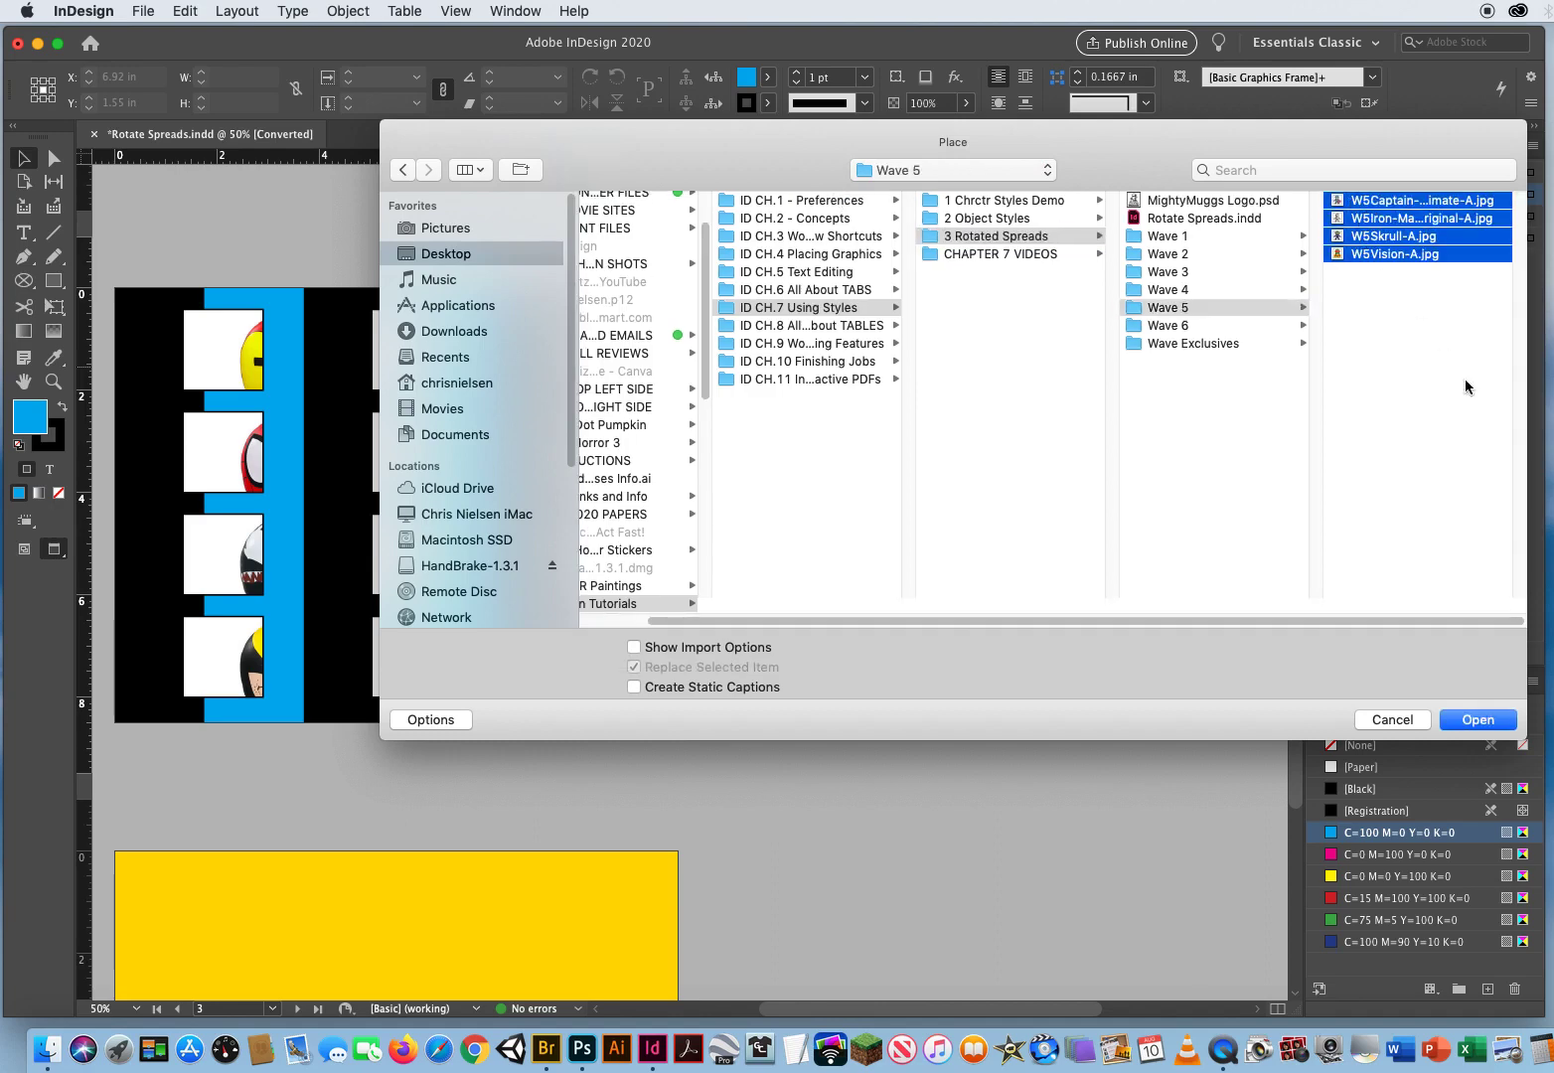
click(1464, 721)
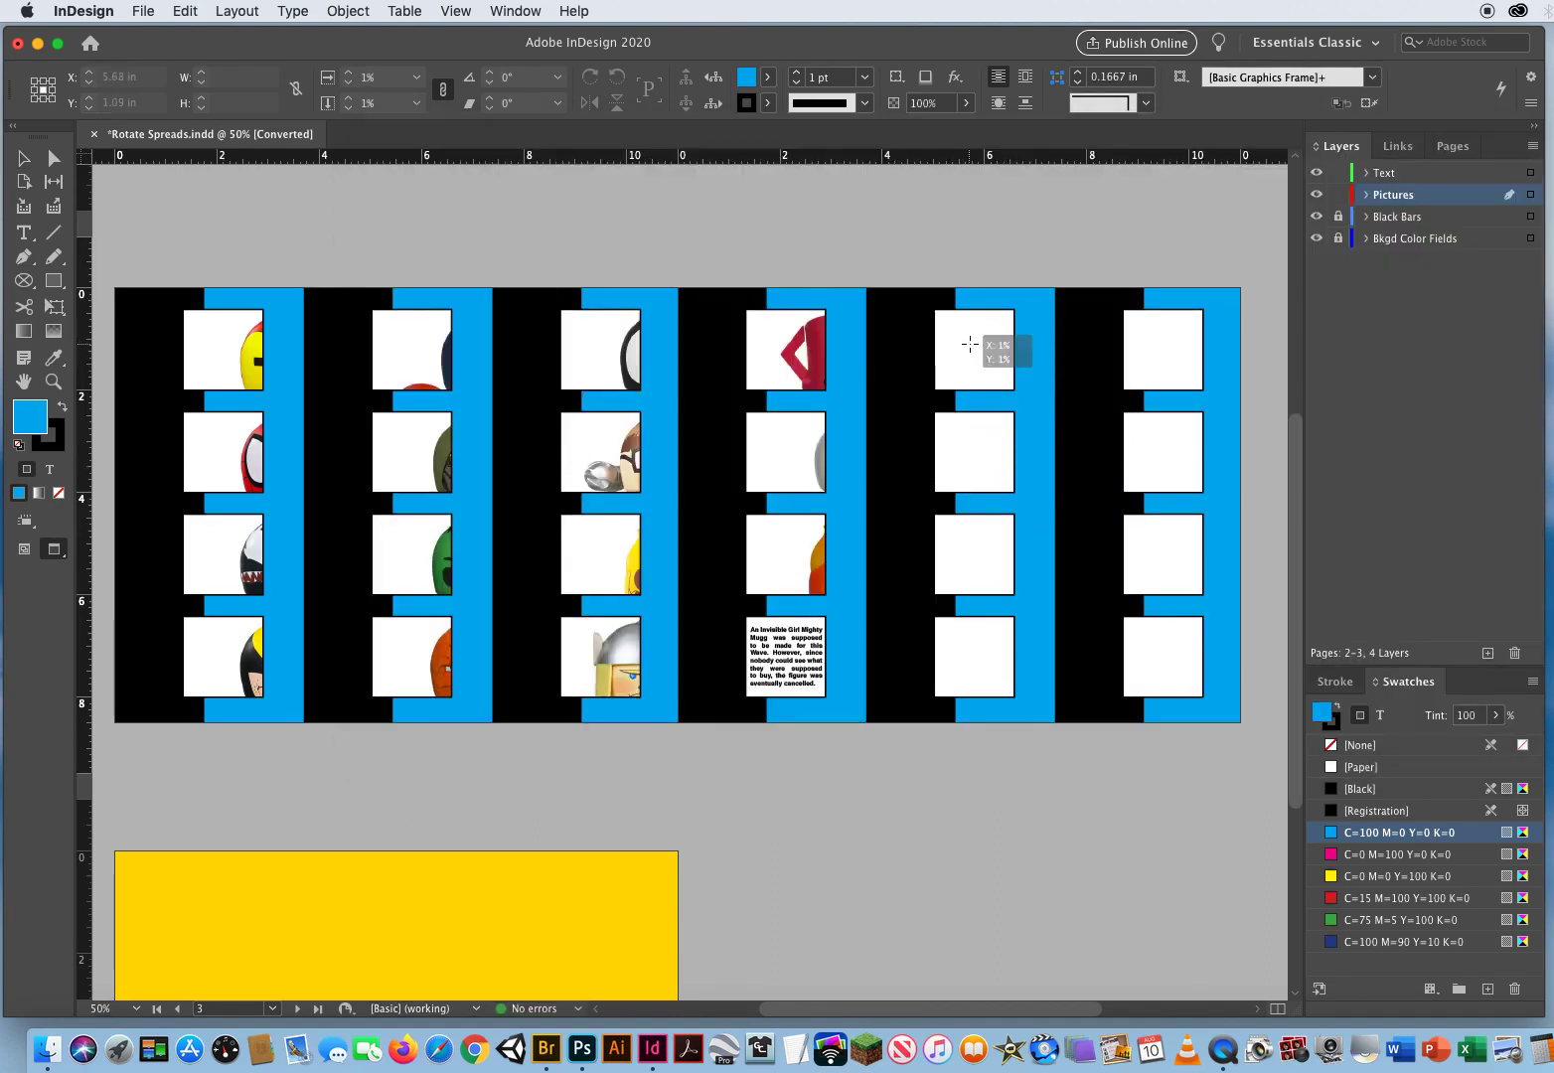
click(979, 343)
click(987, 453)
click(974, 557)
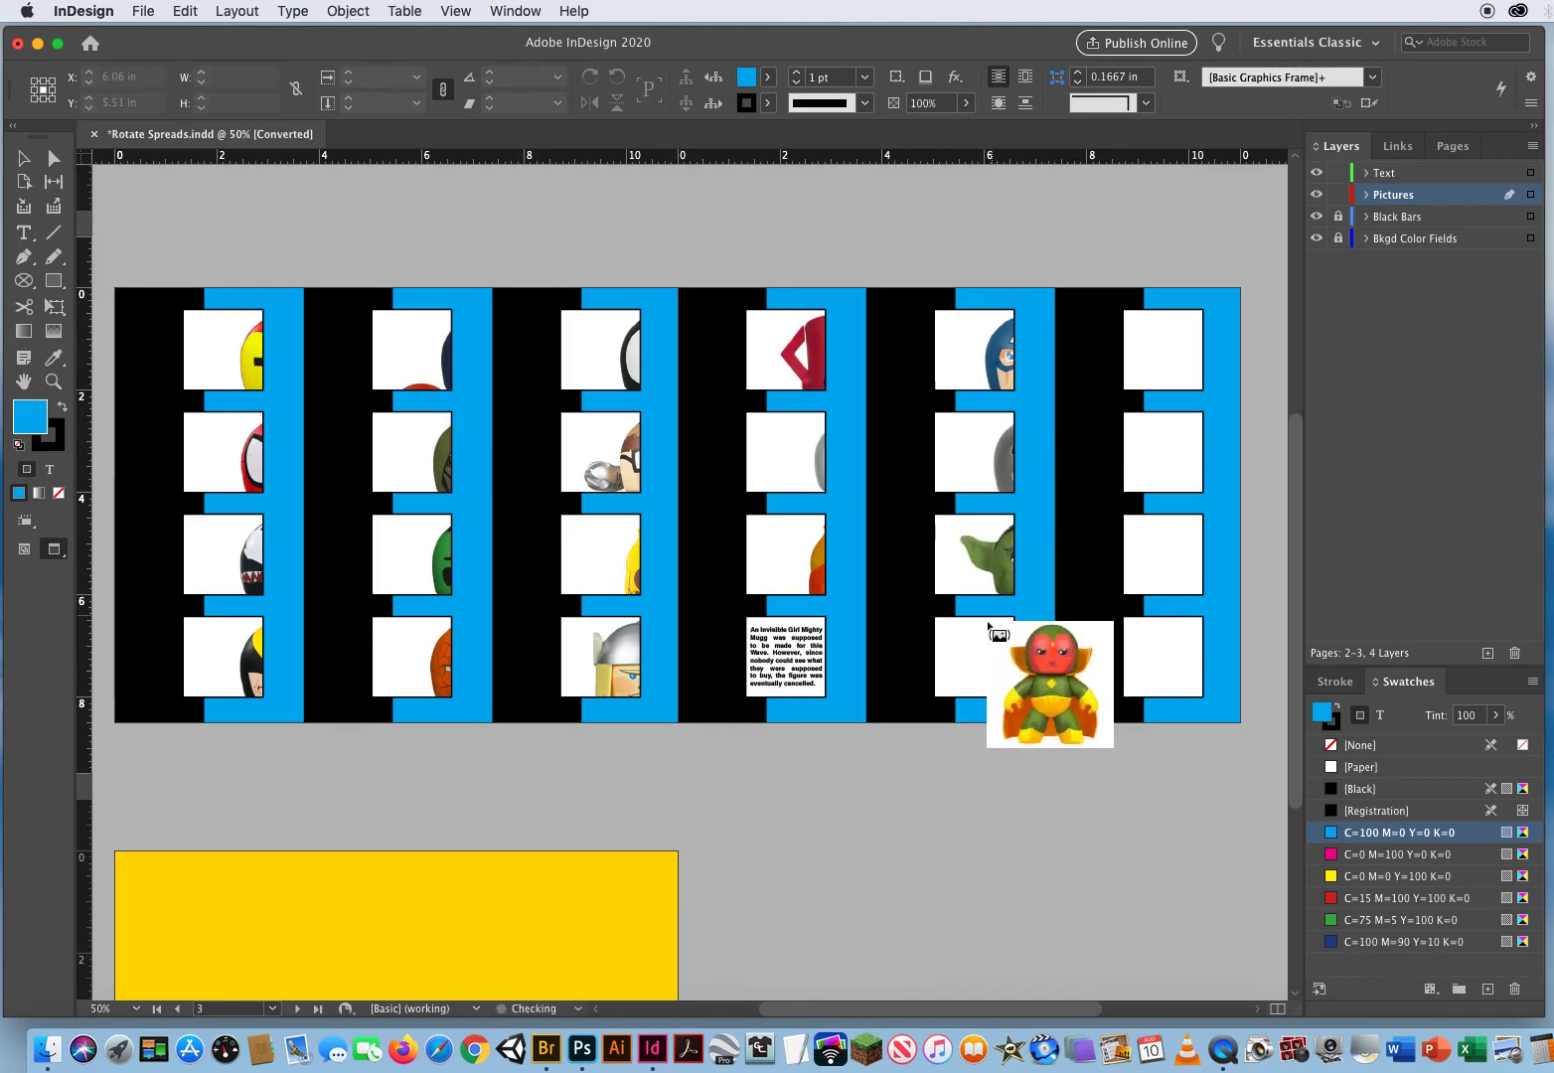
click(969, 641)
click(1048, 589)
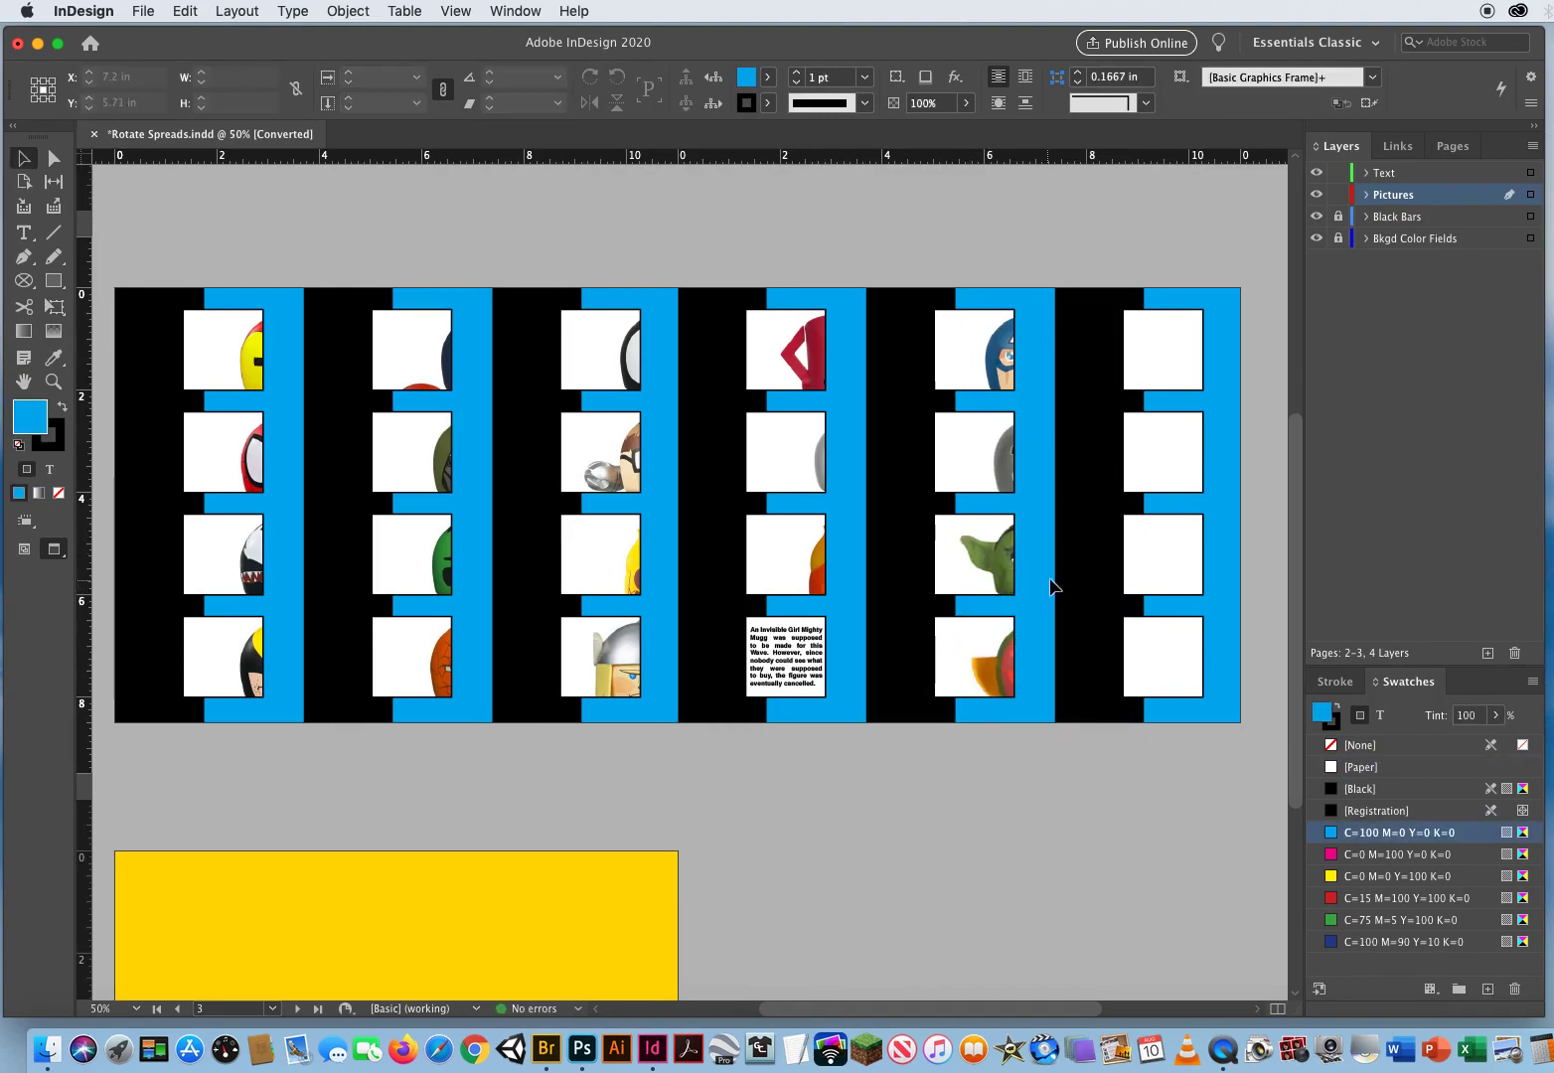
- Load the four Wave 6 JPGs from 3 Rotated Spreads > Wave 6 for placing
key(super+d)
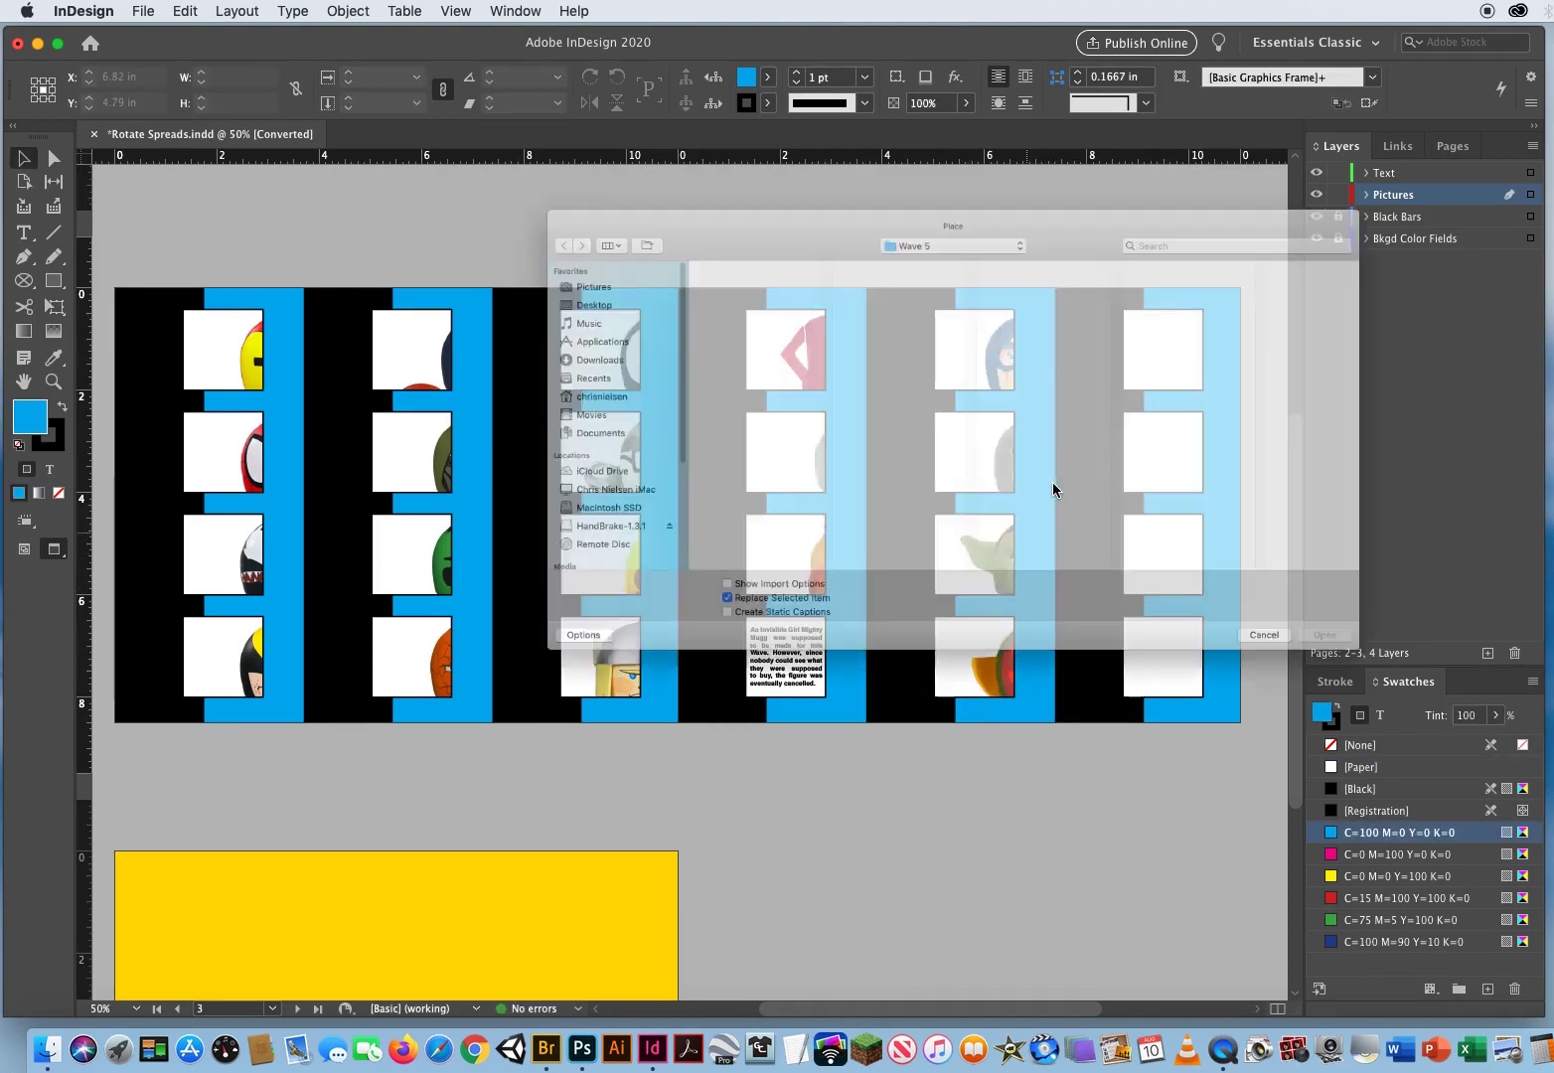
click(937, 170)
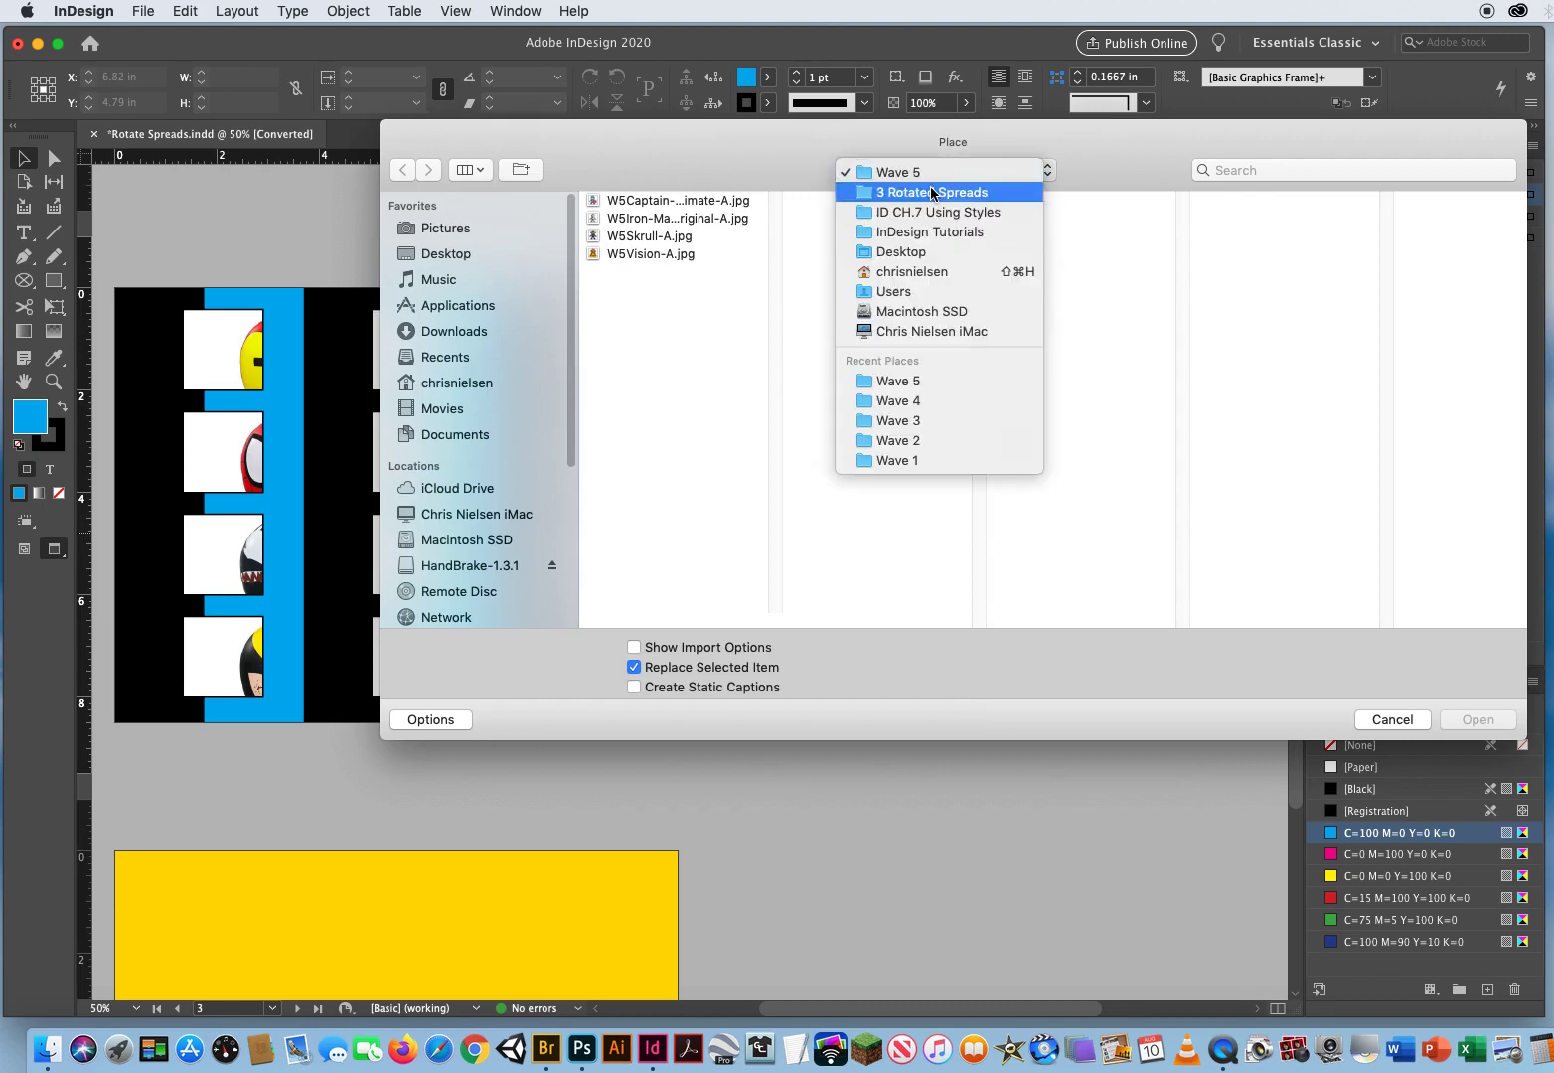
click(927, 194)
click(1227, 325)
drag(1441, 333, 1431, 199)
click(1478, 720)
- Place the Wave 6 figures into the last column's lower three frames, then move down to page 4
click(1169, 432)
click(1177, 545)
click(1163, 658)
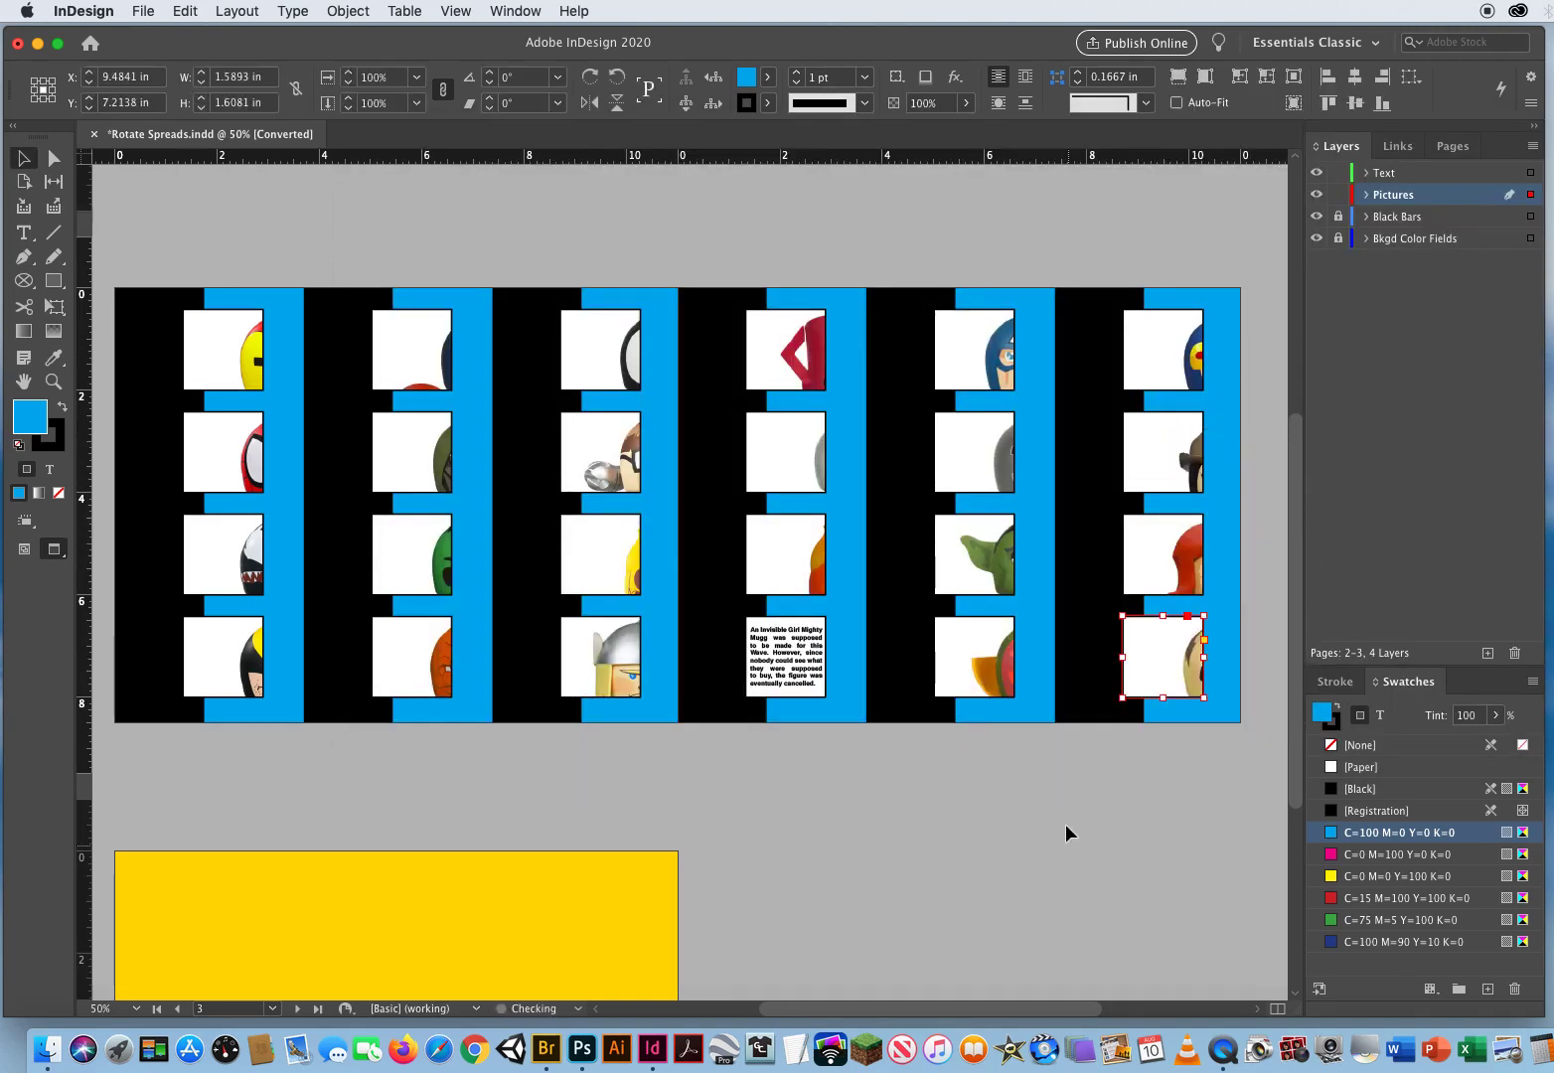
click(1078, 792)
drag(572, 744, 581, 730)
scroll(580, 730, down, 5)
scroll(580, 731, left, 3)
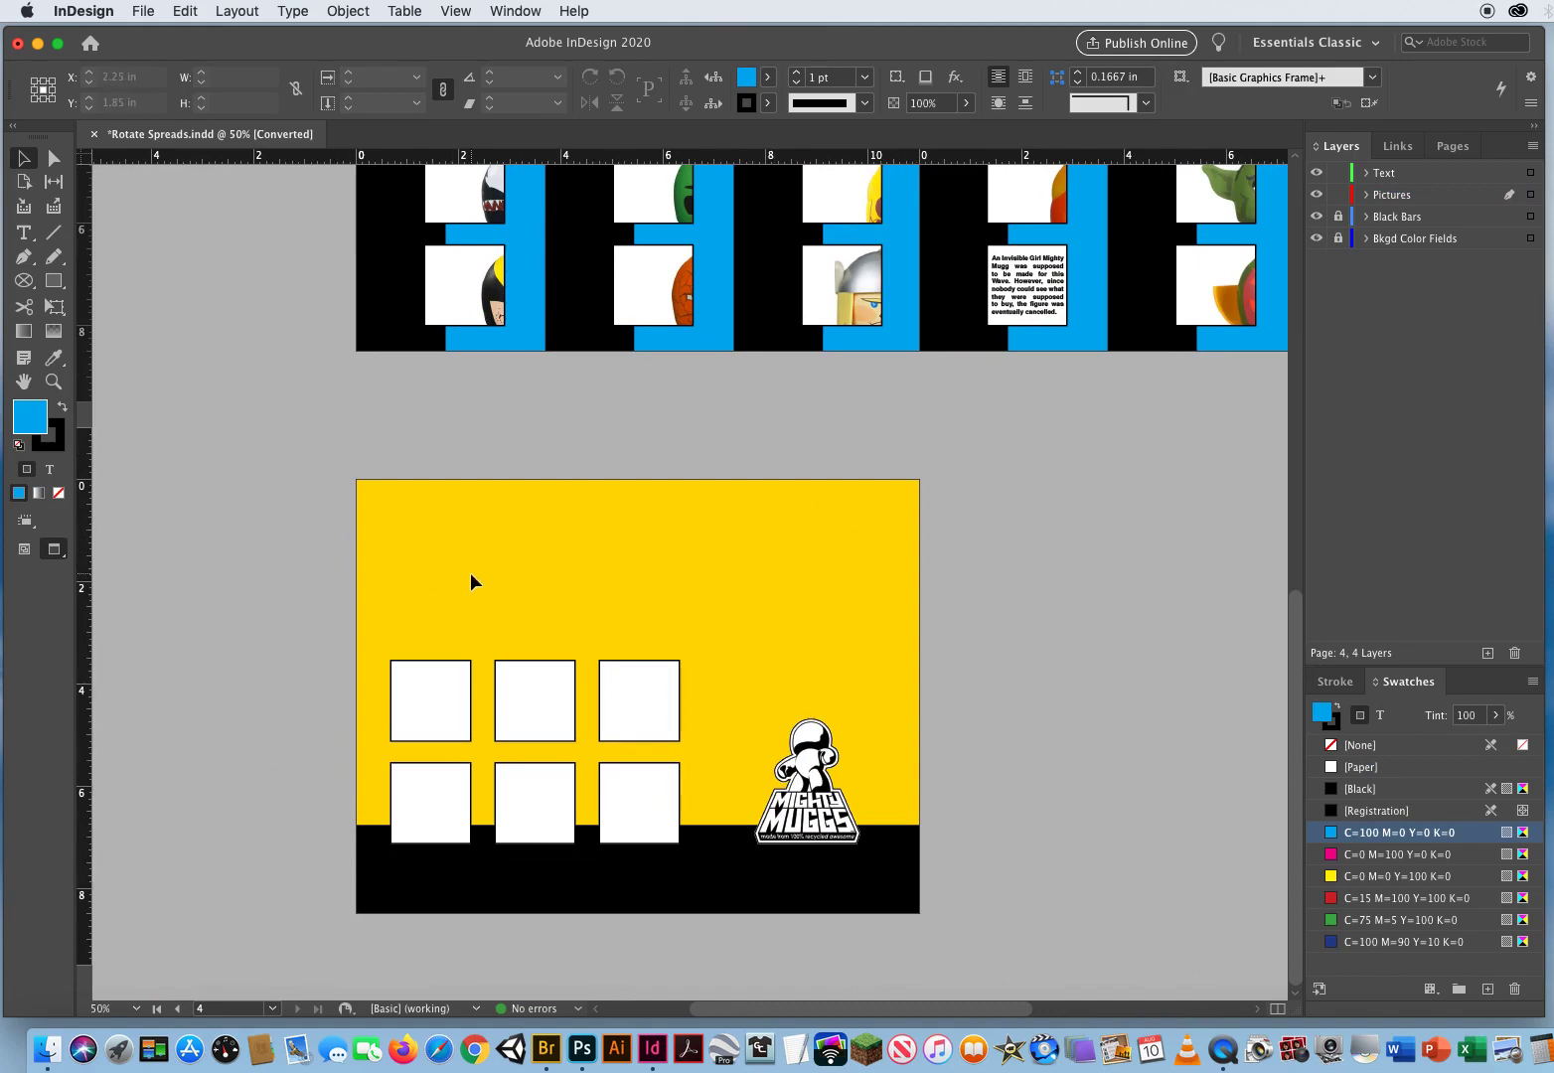
- Load the Wave Exclusives JPGs from 3 Rotated Spreads > Wave Exclusives for placing
key(super+d)
click(944, 171)
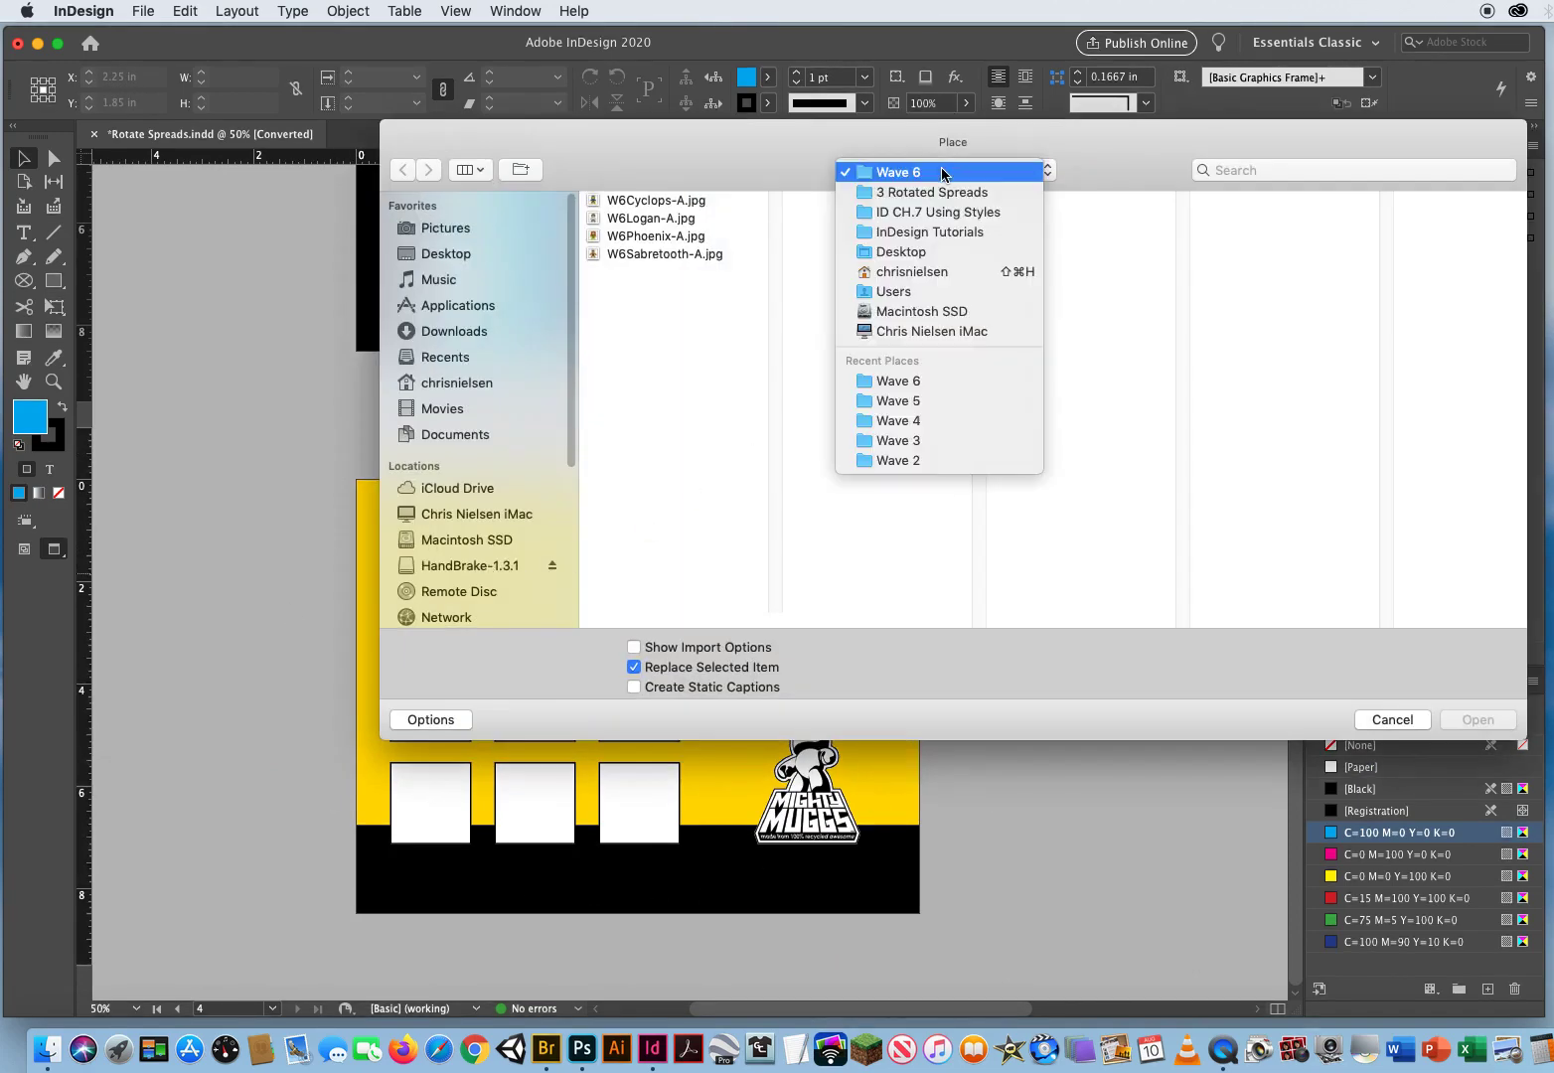
click(934, 192)
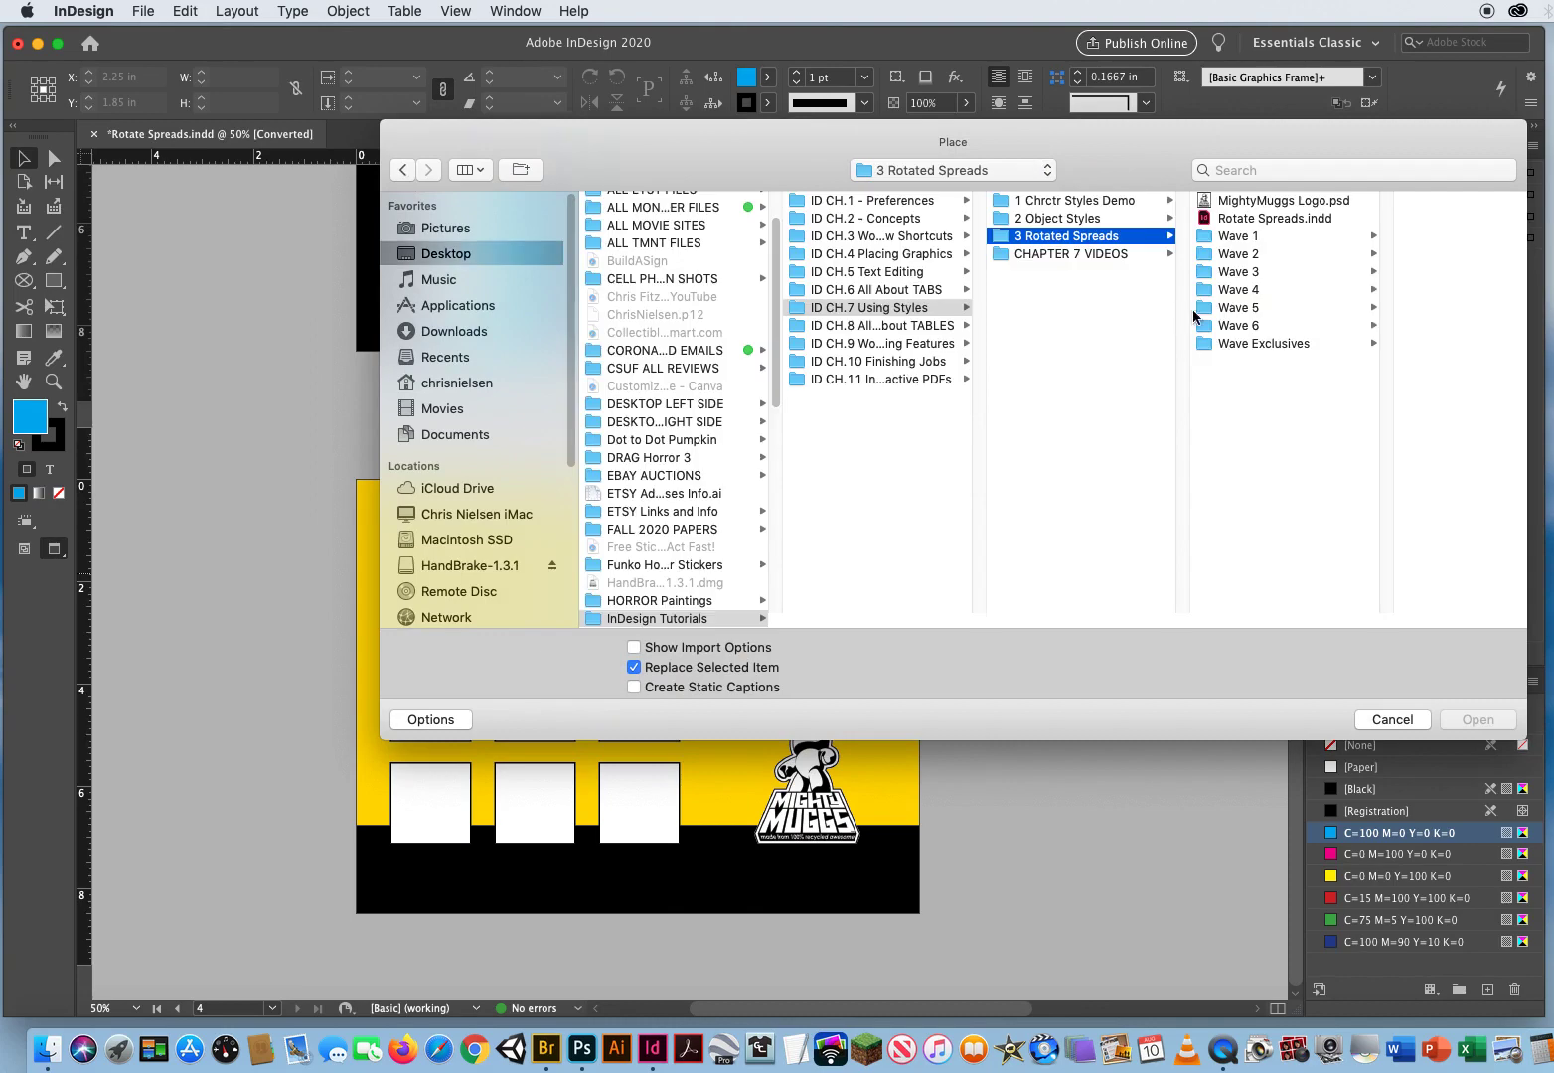
click(1249, 344)
drag(1432, 348, 1416, 199)
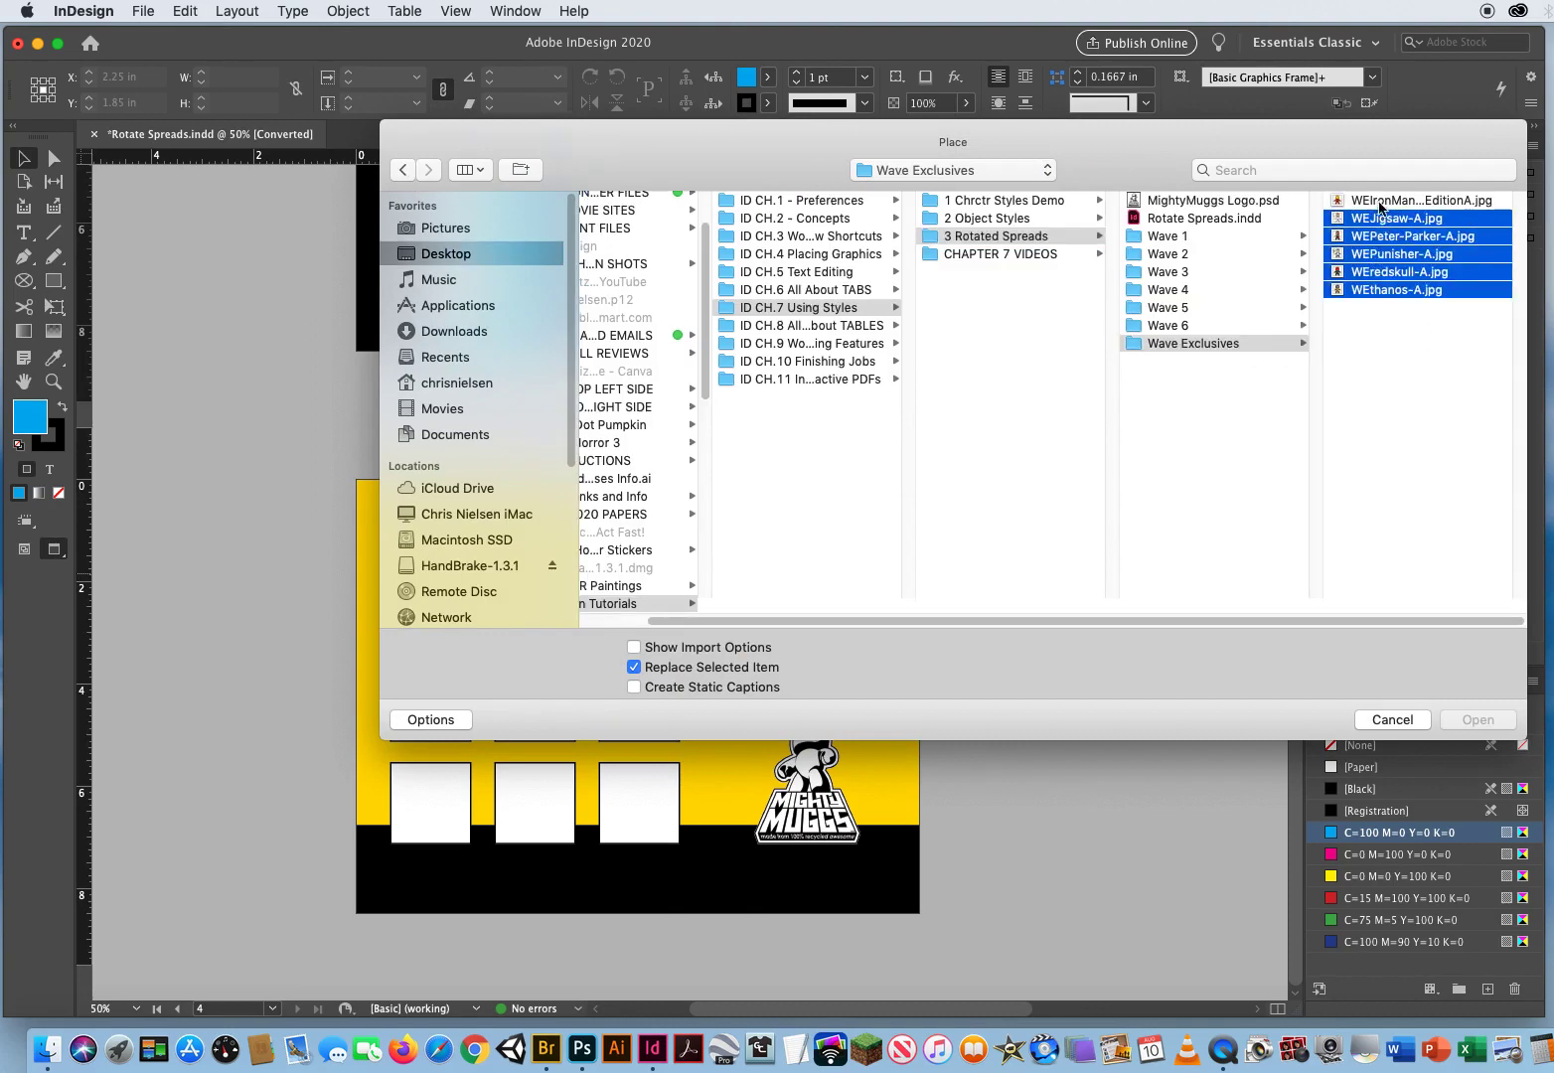
click(1457, 728)
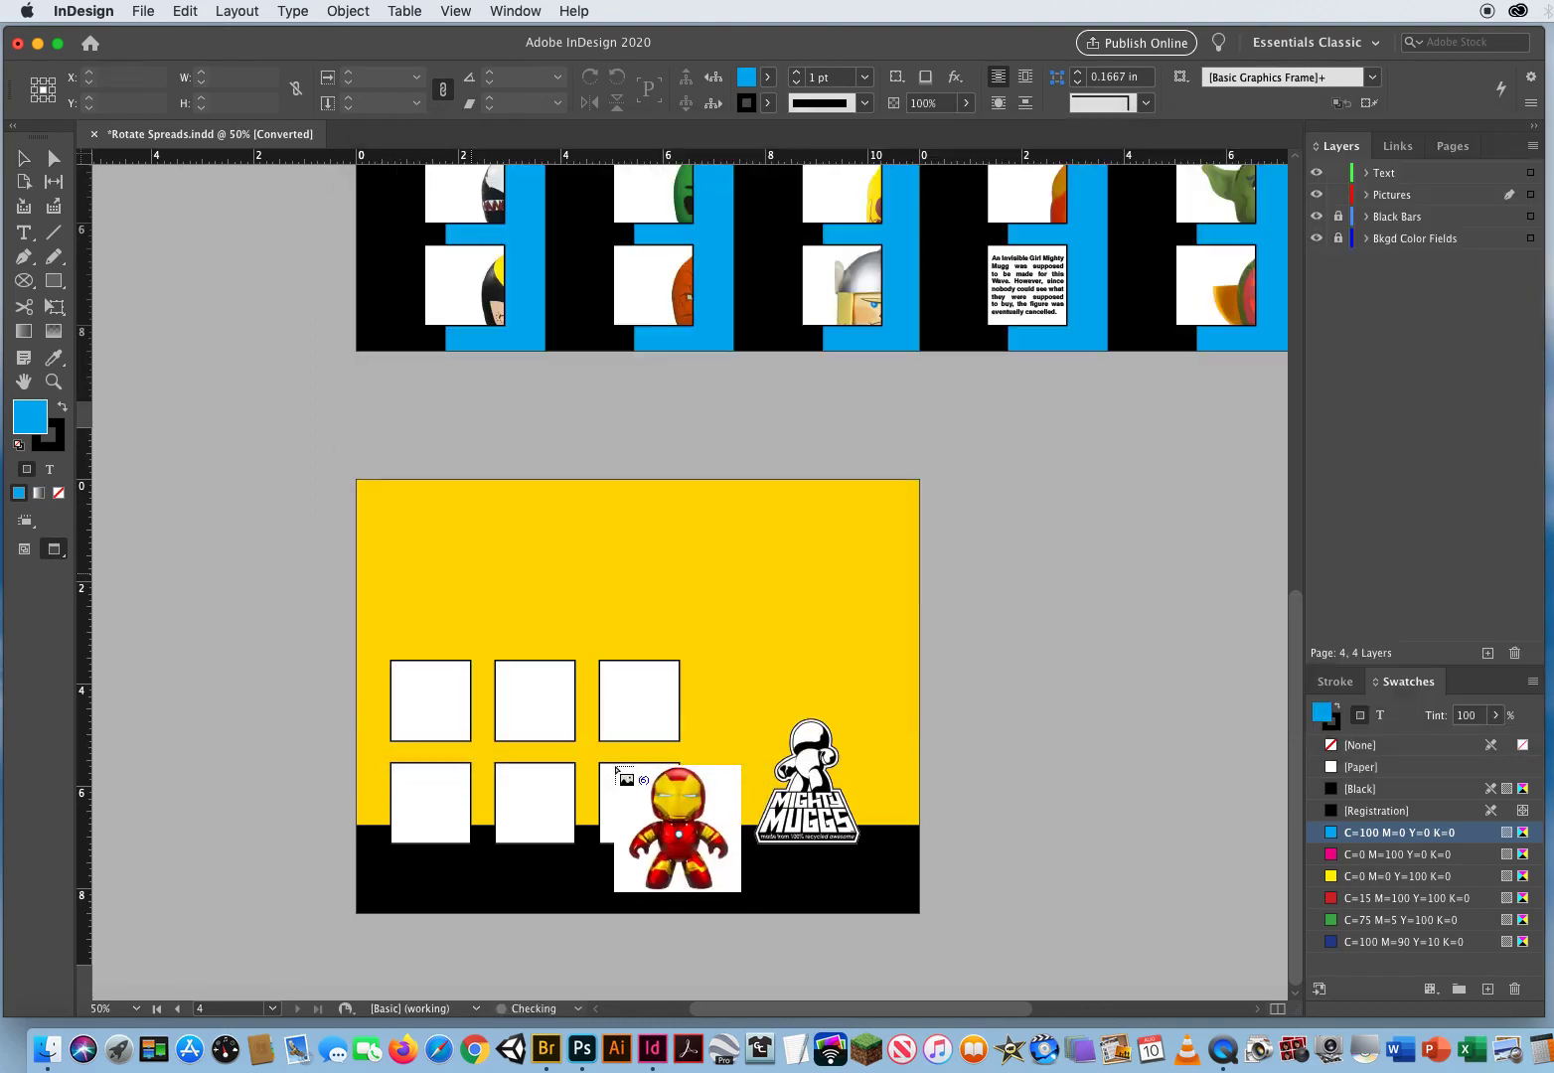
- Place the Wave Exclusives figures, Iron Man through Thanos, into page 4's frames, then return to the spread
click(433, 715)
click(539, 700)
click(636, 701)
click(537, 805)
click(626, 790)
click(1043, 627)
drag(937, 476, 703, 845)
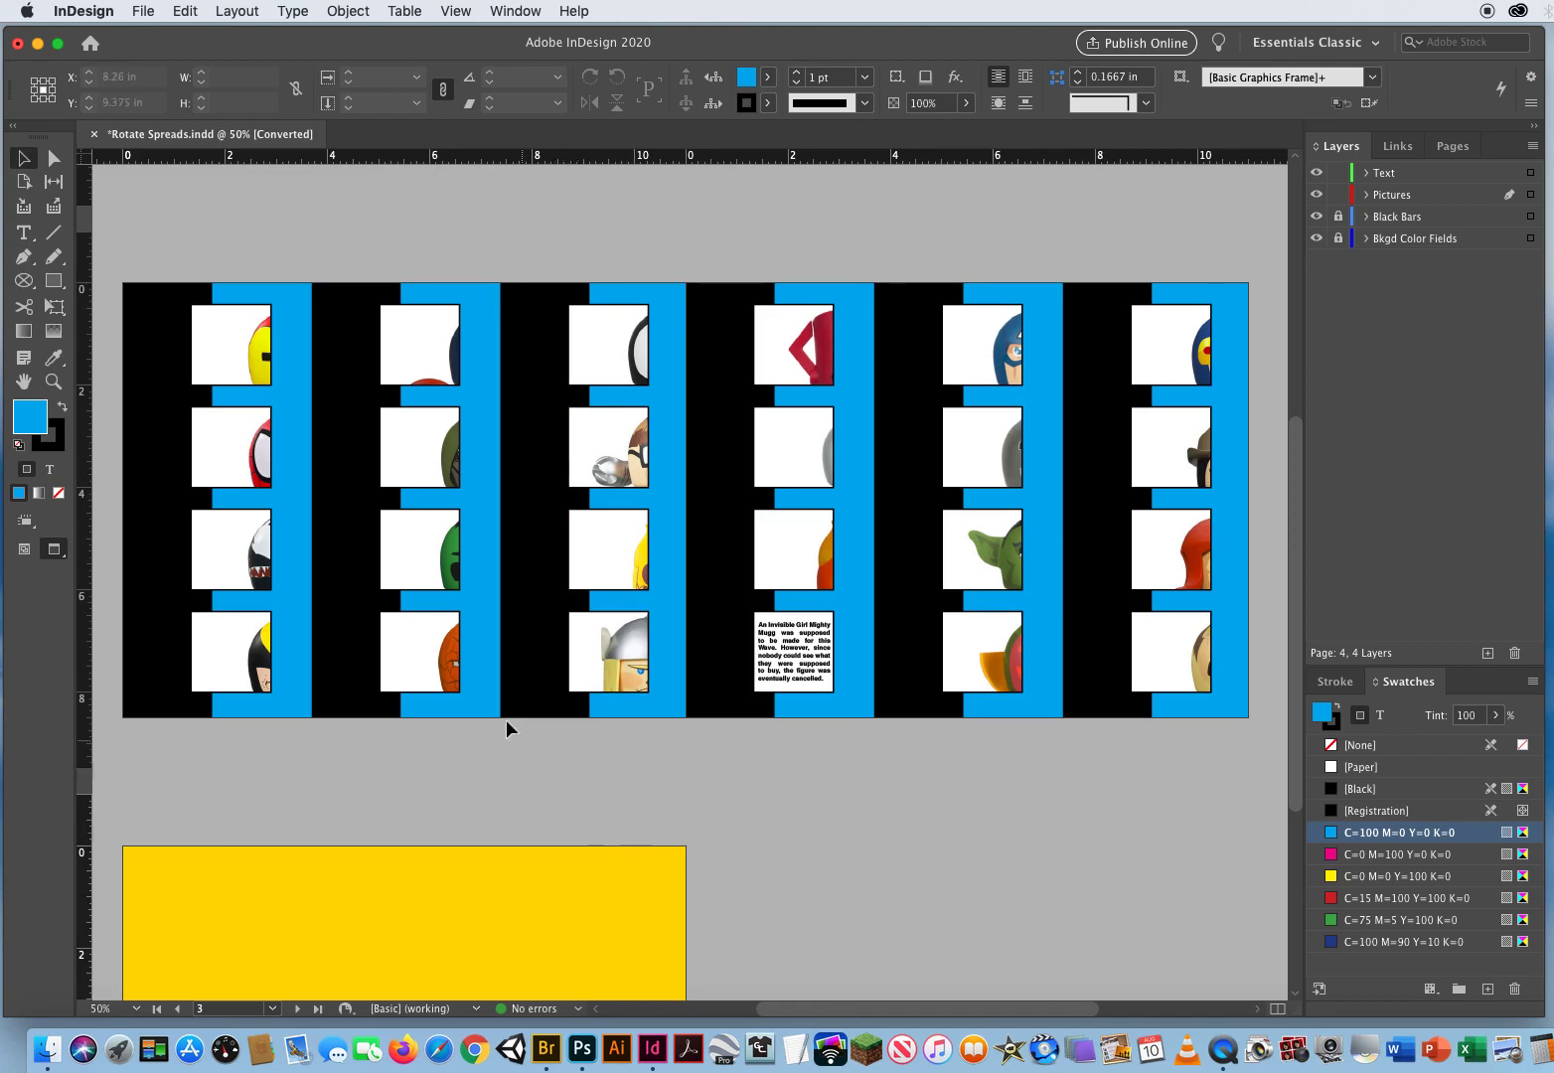
- Shift-marquee down each of the six picture columns to select all their frames together
drag(223, 283, 255, 701)
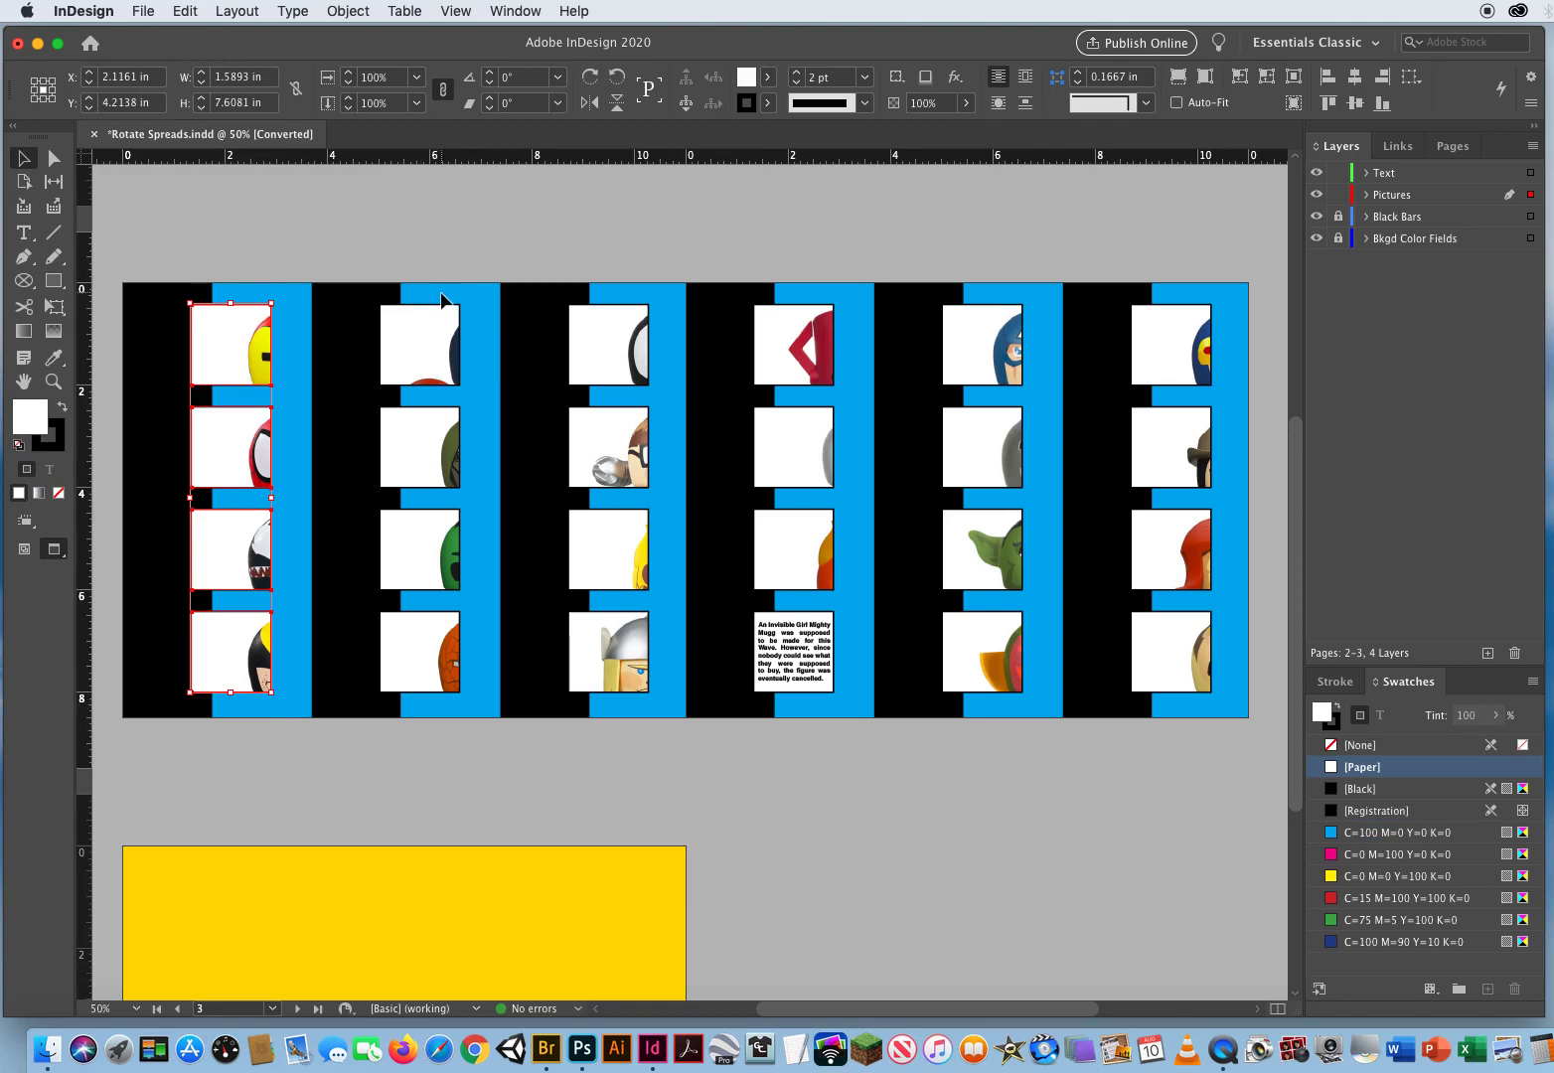
drag(423, 316, 442, 686)
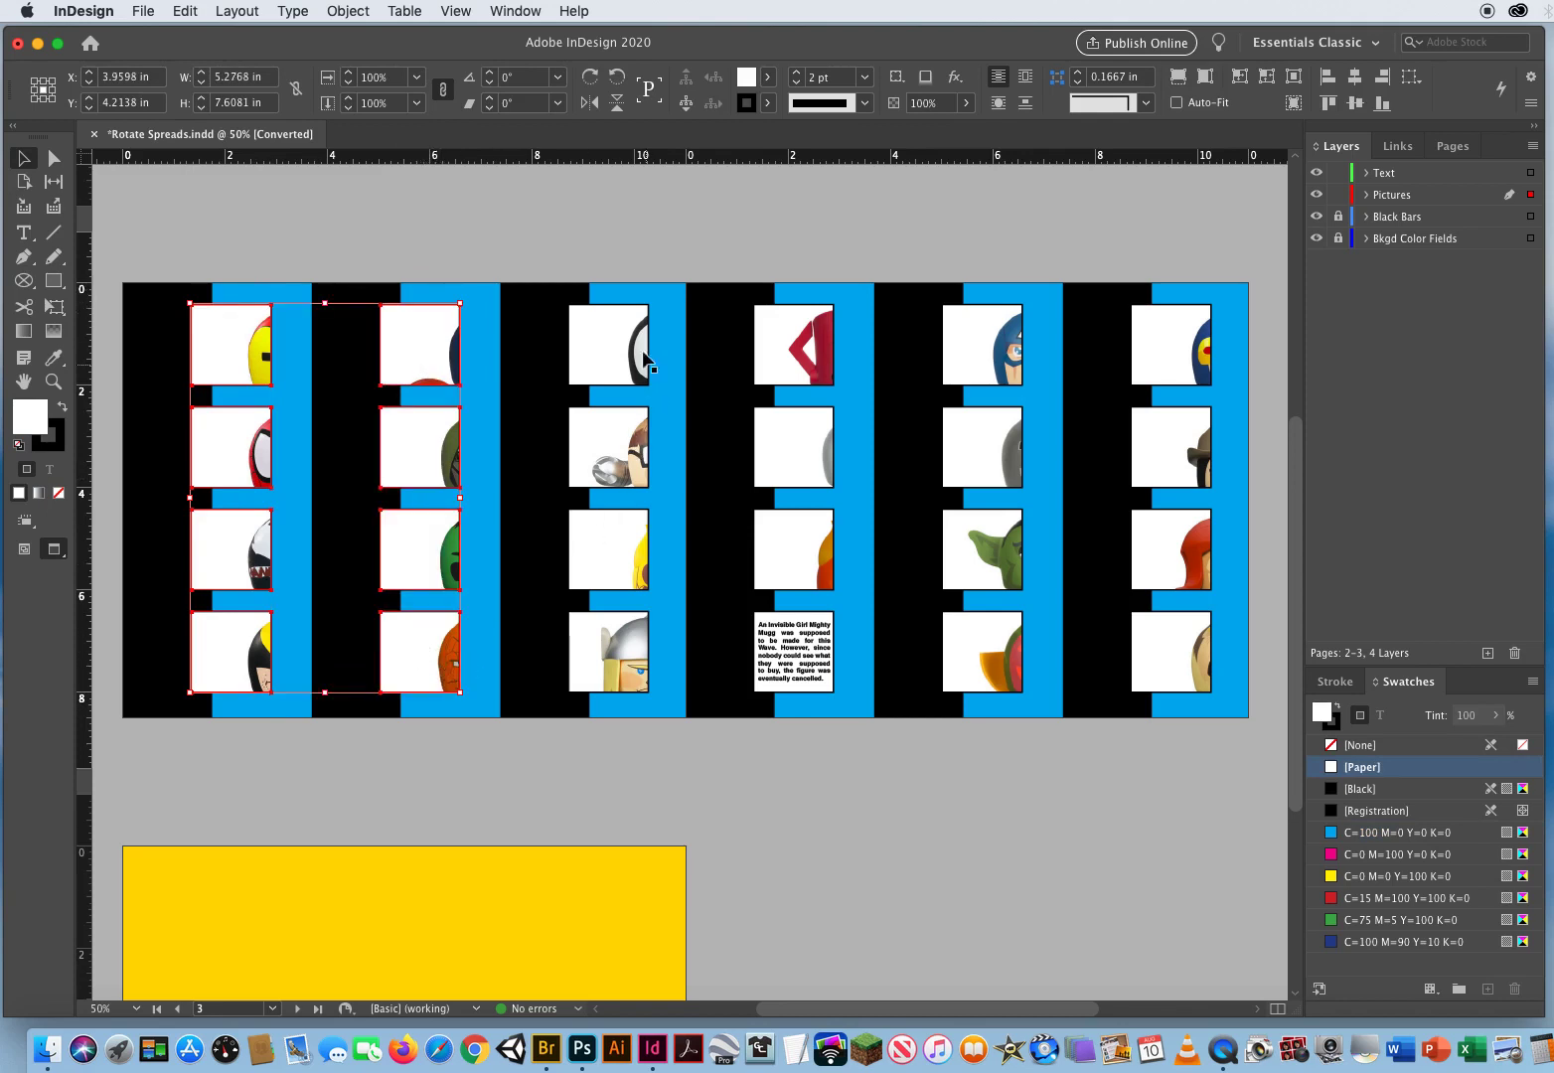
drag(610, 295, 650, 693)
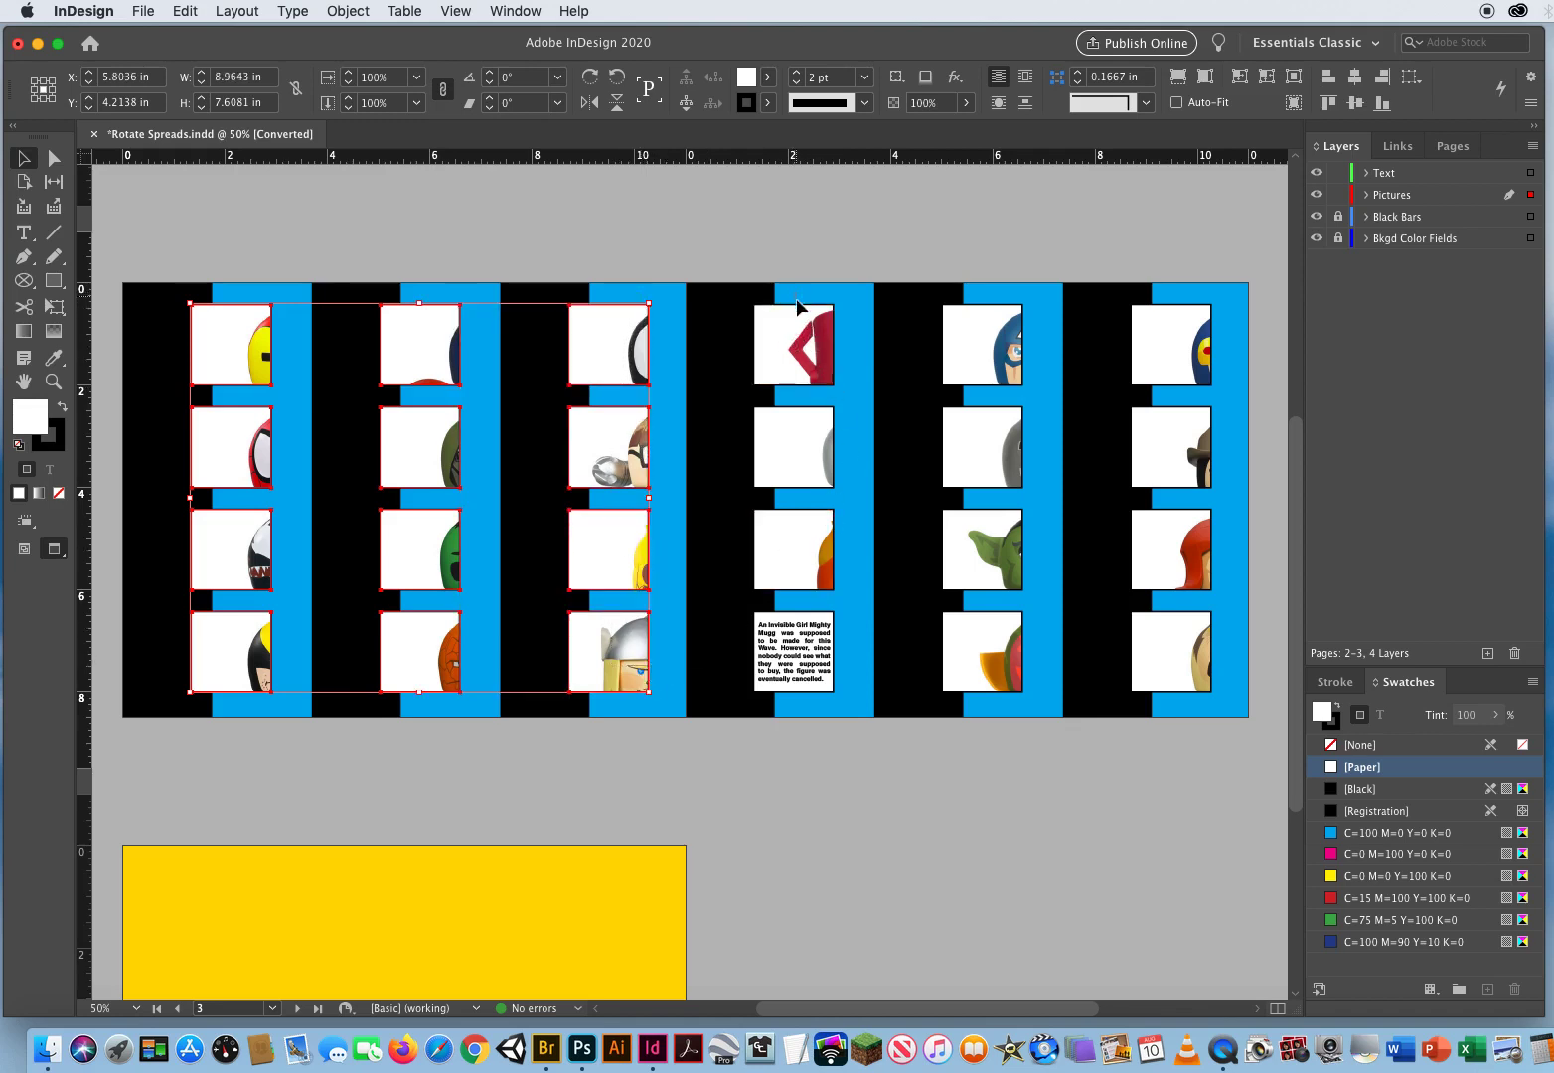
drag(825, 385, 861, 626)
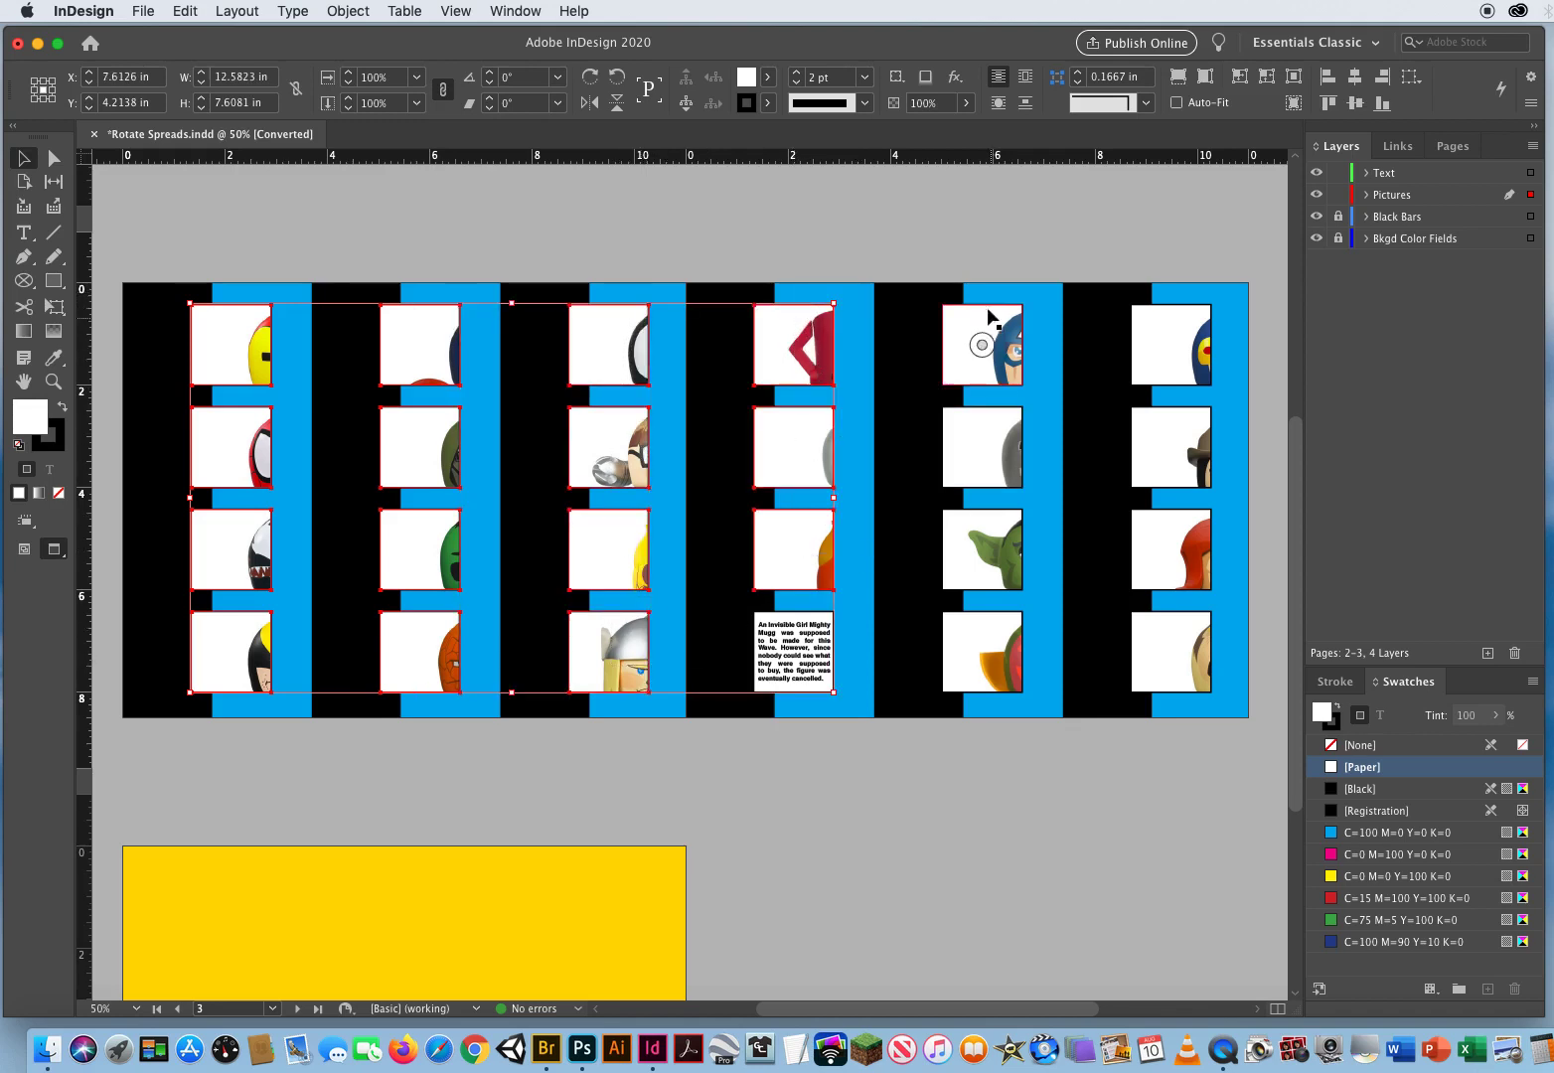
drag(982, 295, 1028, 695)
drag(1168, 290, 1192, 657)
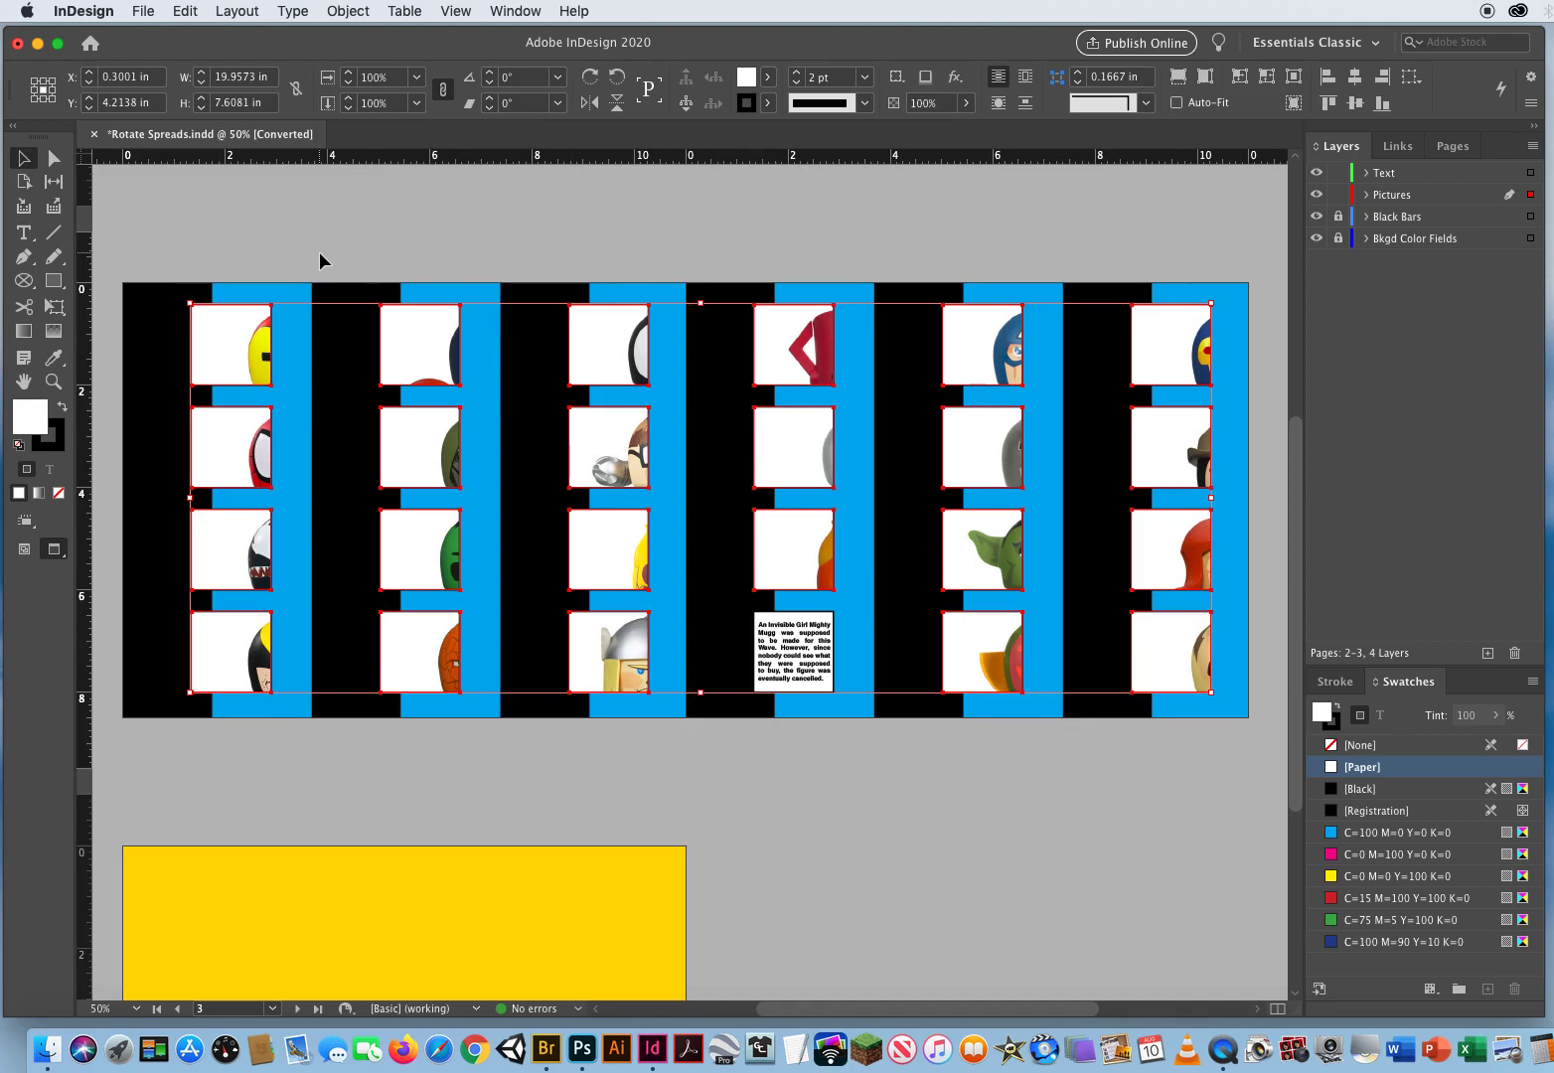
- Center and proportionally fit the images in every picture frame on the spread, then deselect
click(342, 11)
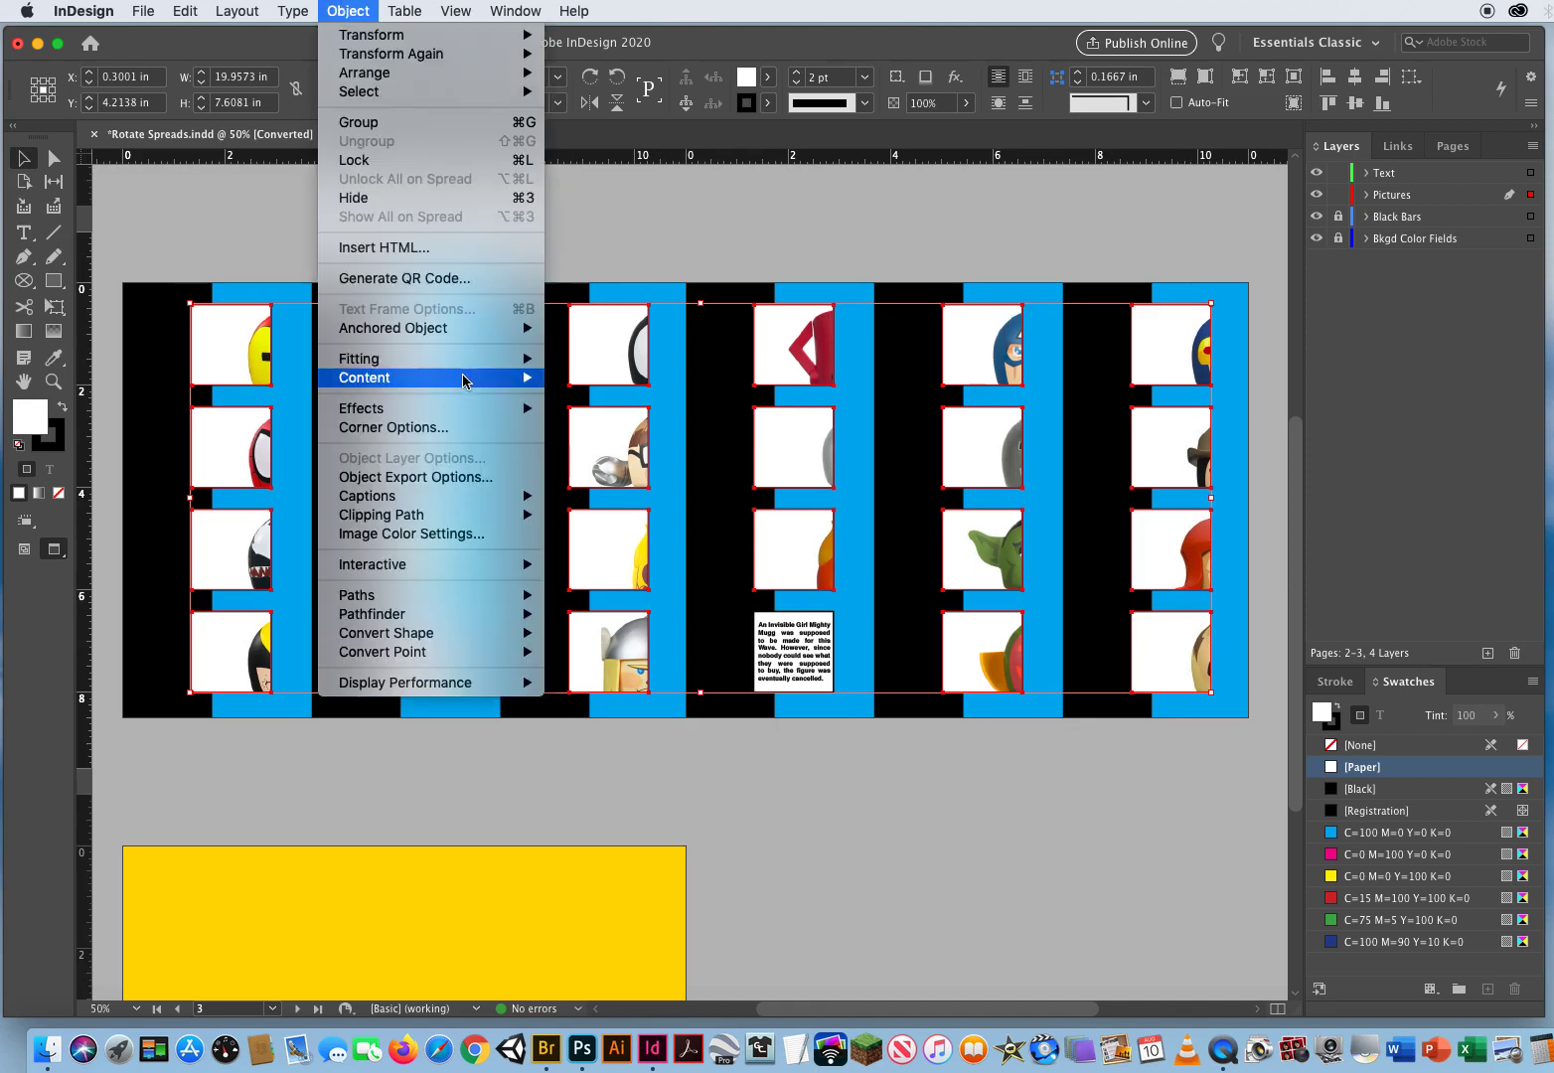
mouse_move(388, 364)
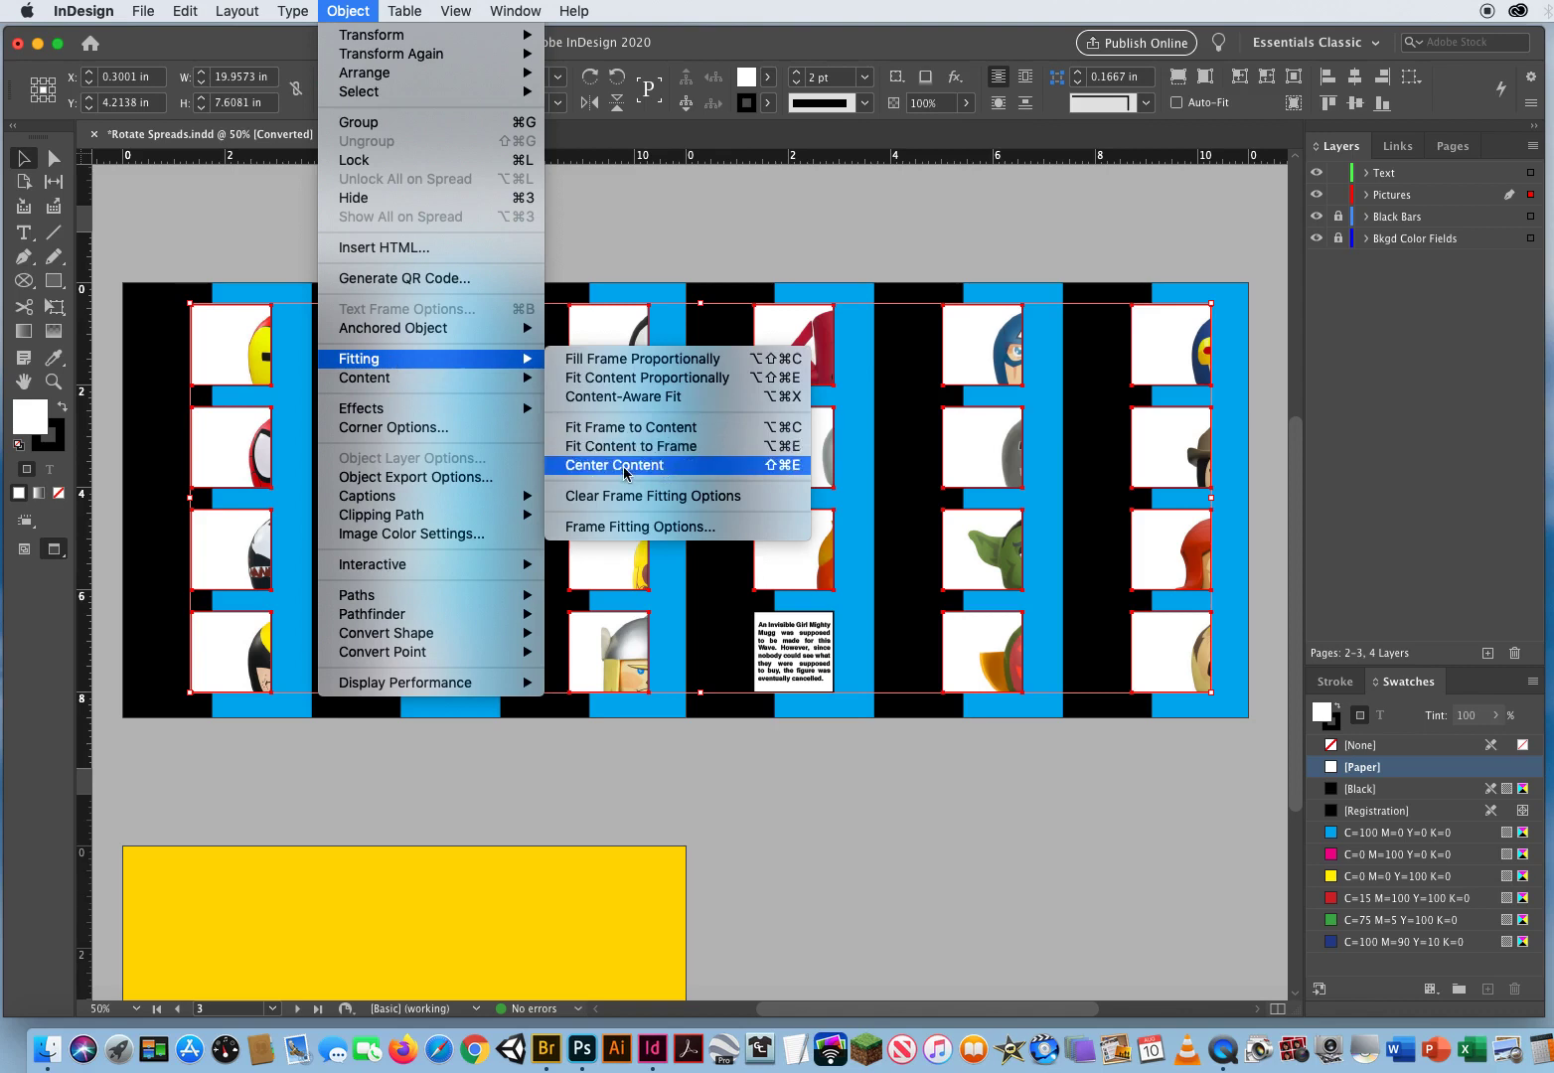
click(800, 472)
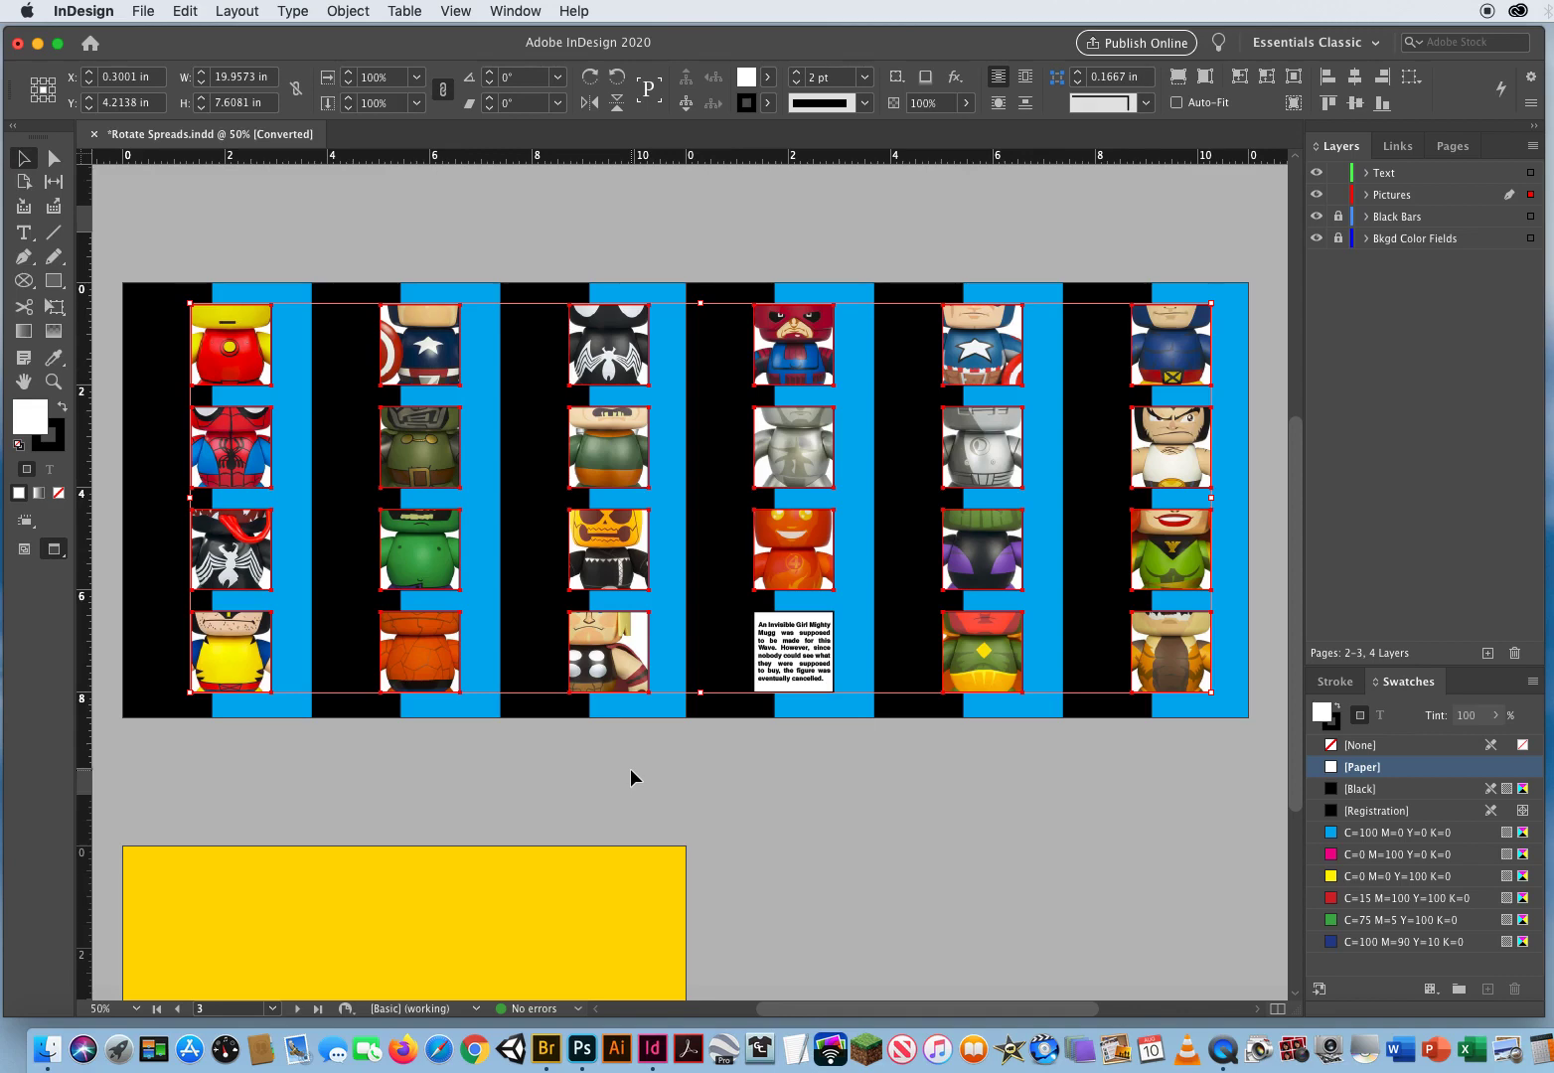
key(super+alt+shift+e)
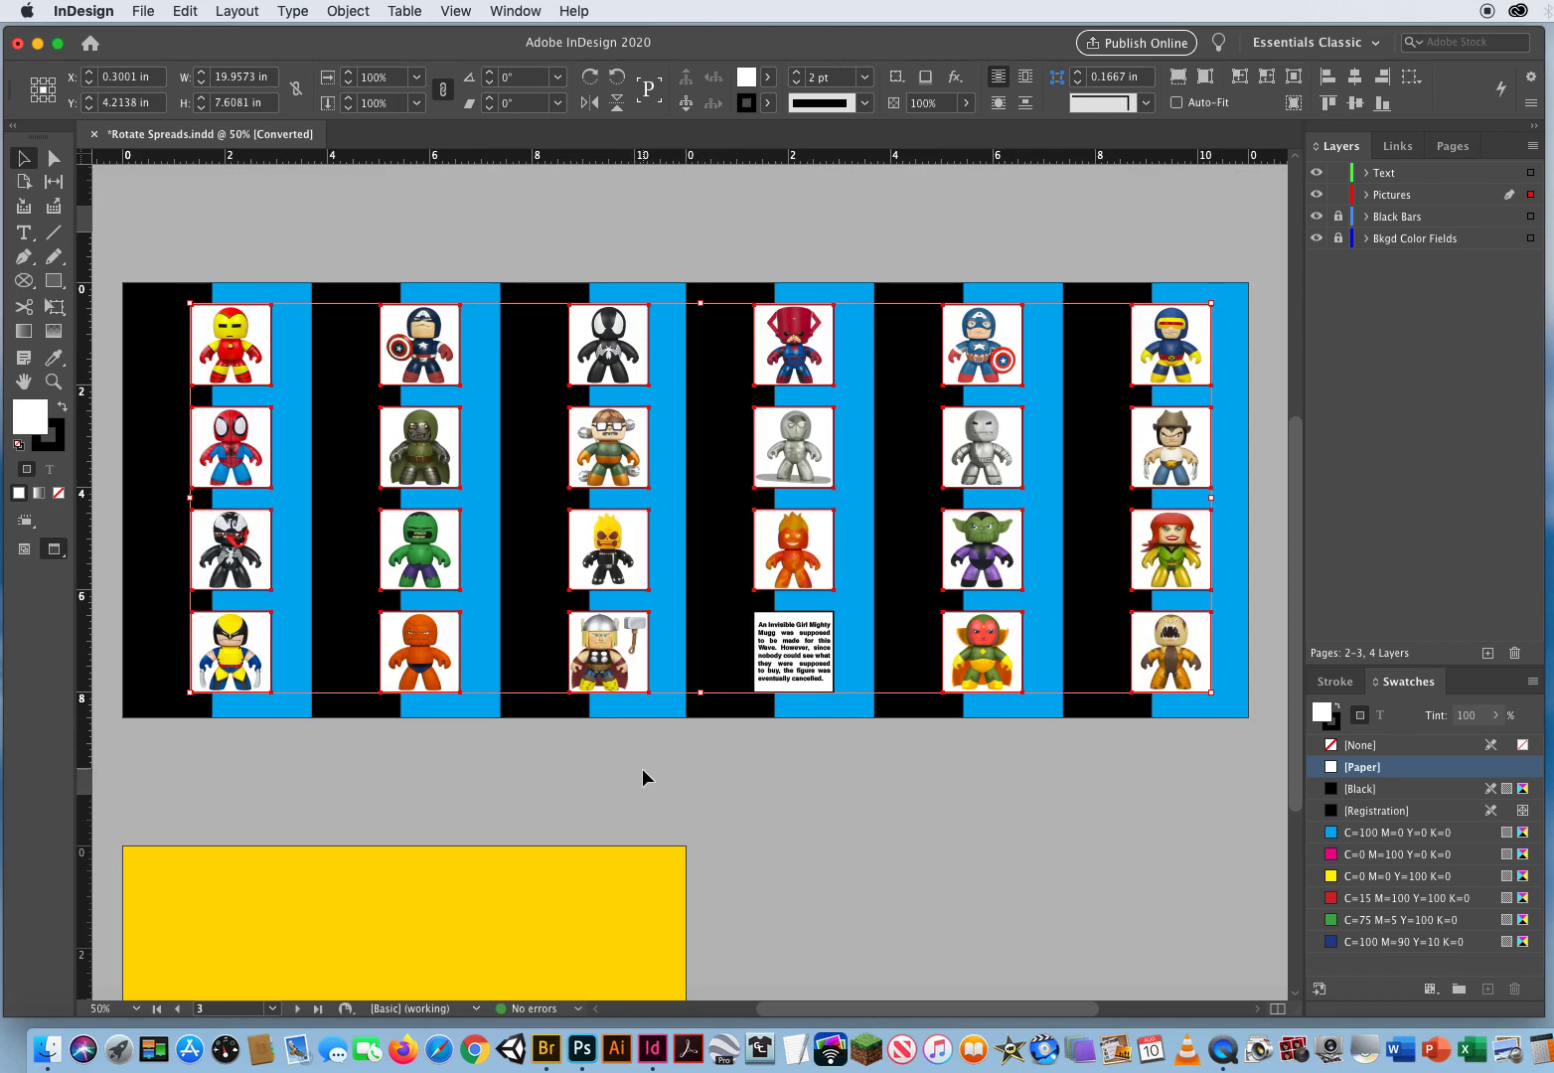
click(642, 768)
- Center and proportionally fit the six page 4 figure images, then pan back to the spread
scroll(568, 796, down, 5)
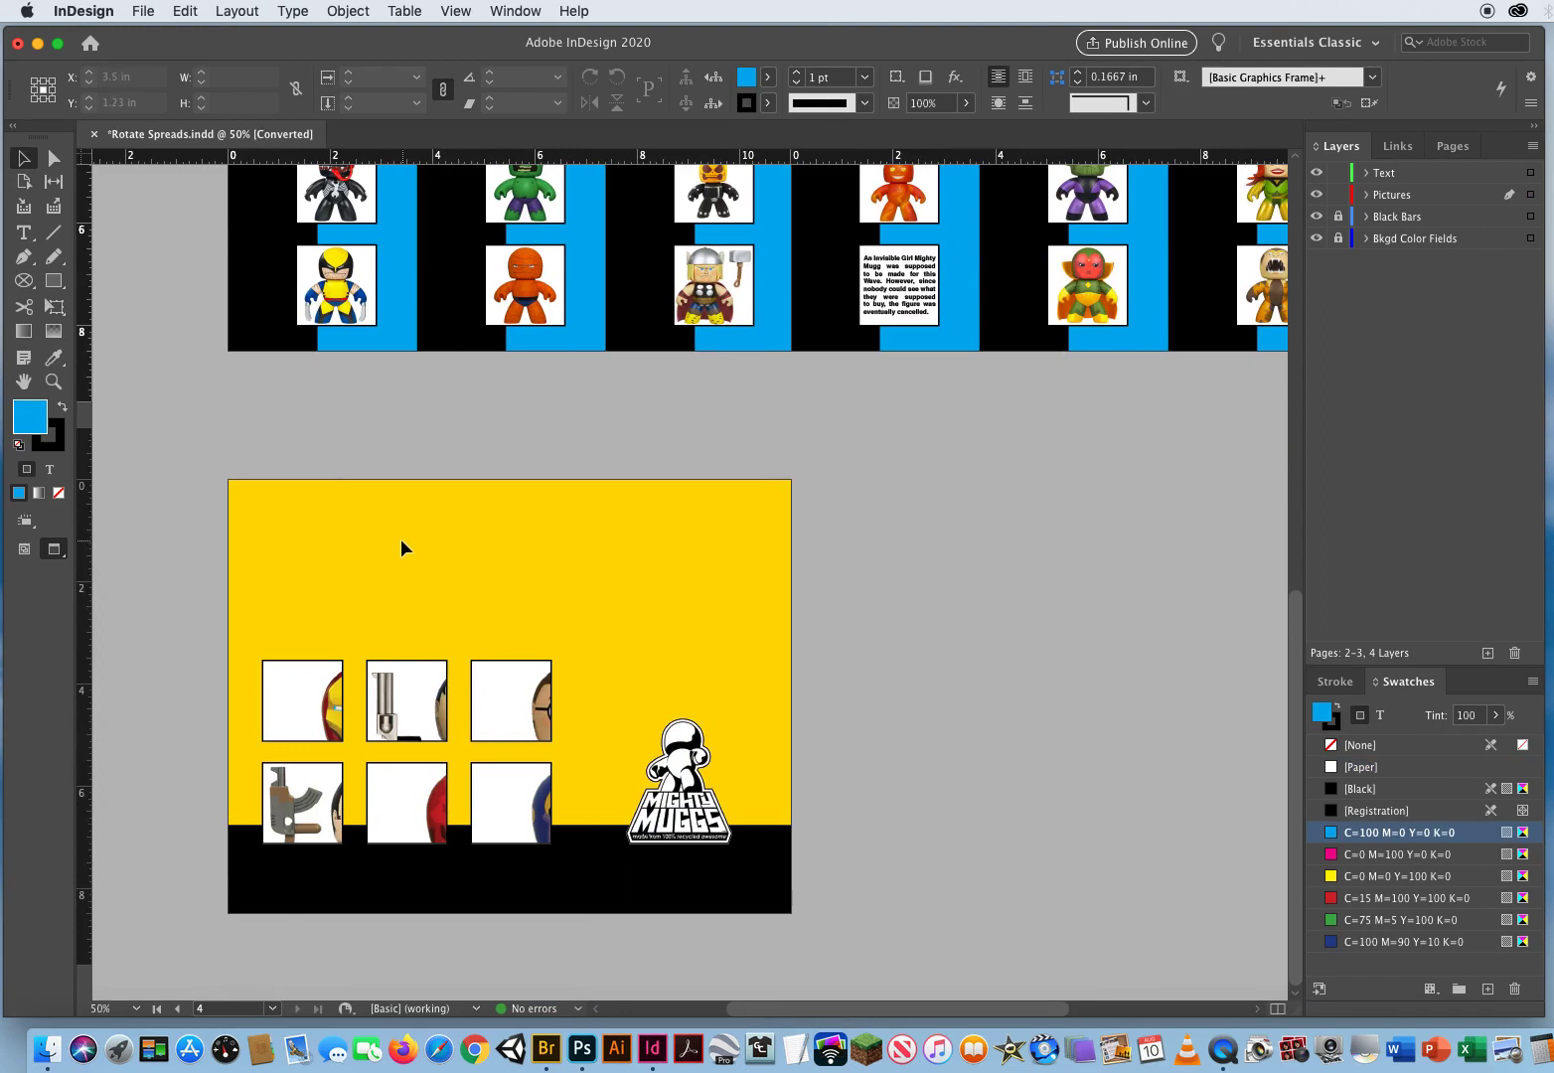
drag(211, 584, 545, 803)
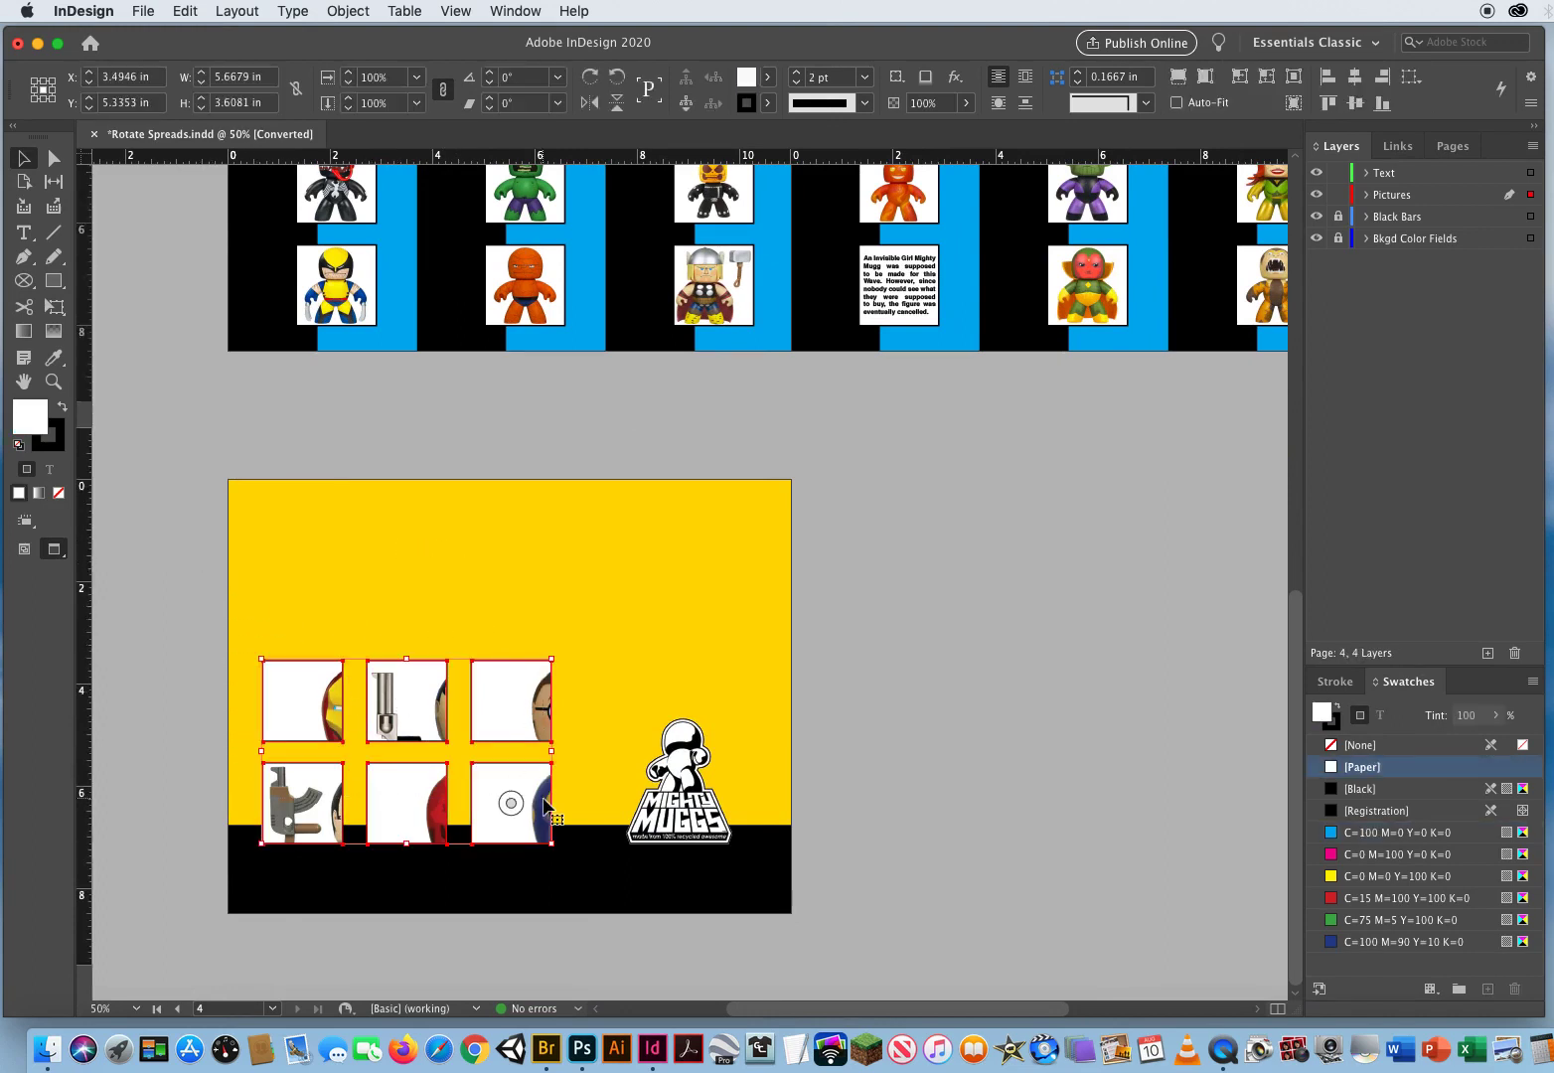
key(super+shift+e)
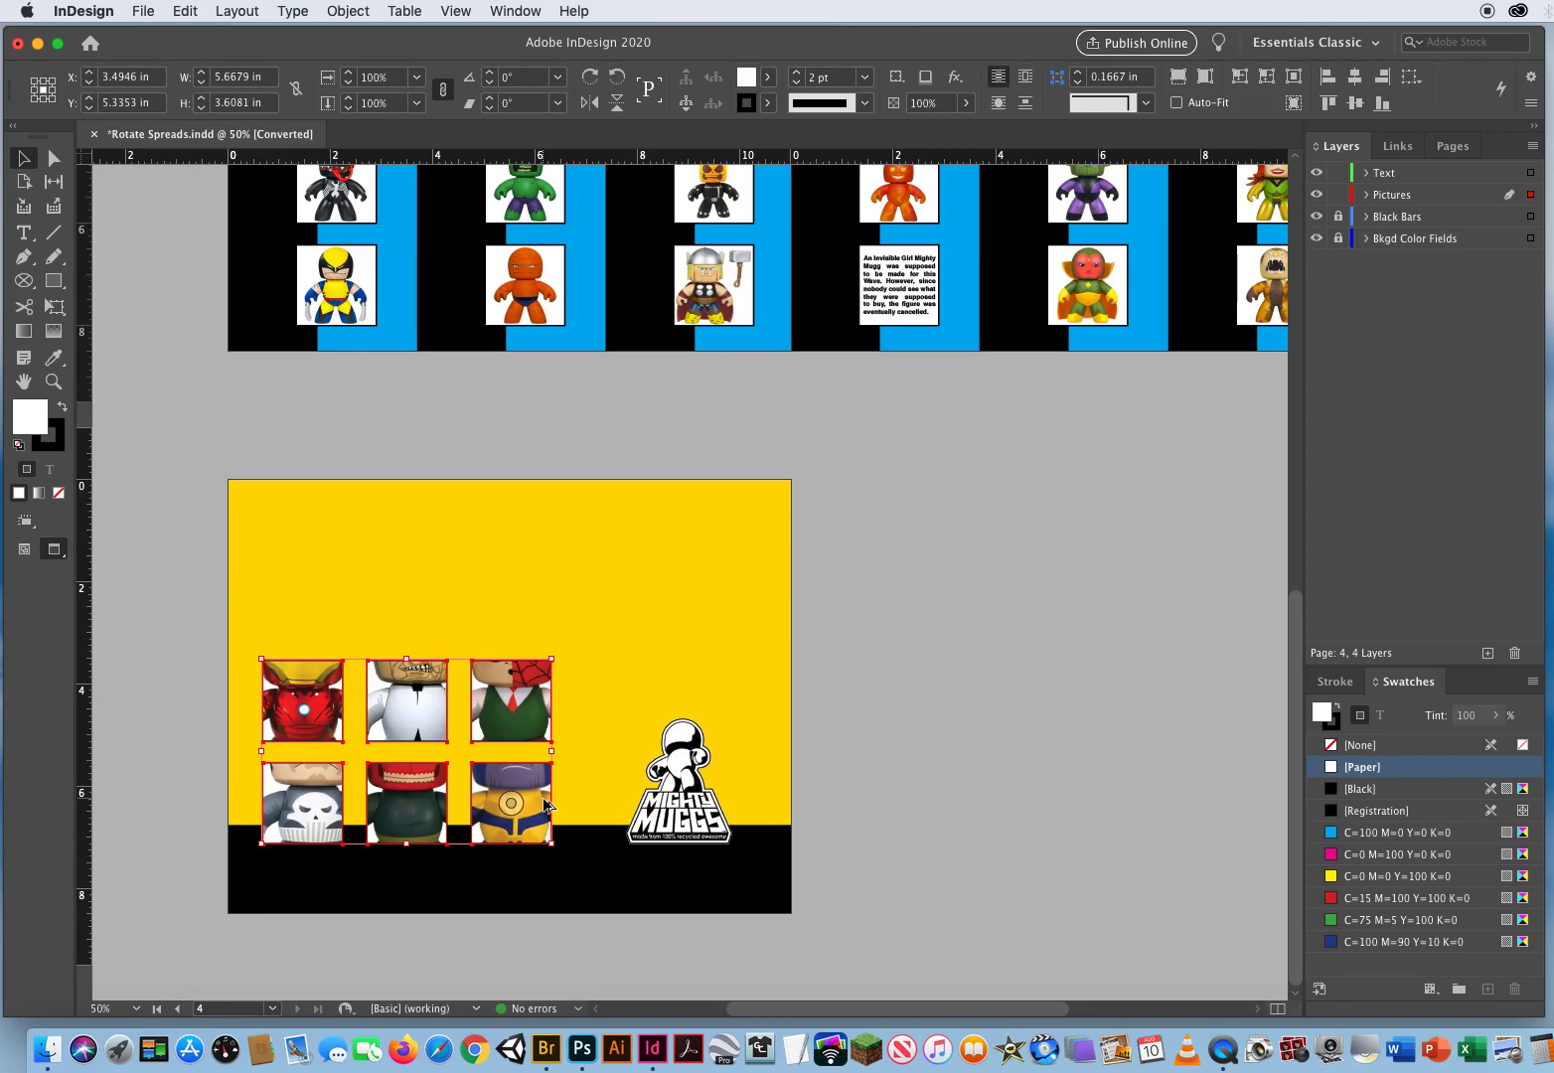
key(super+alt+shift+e)
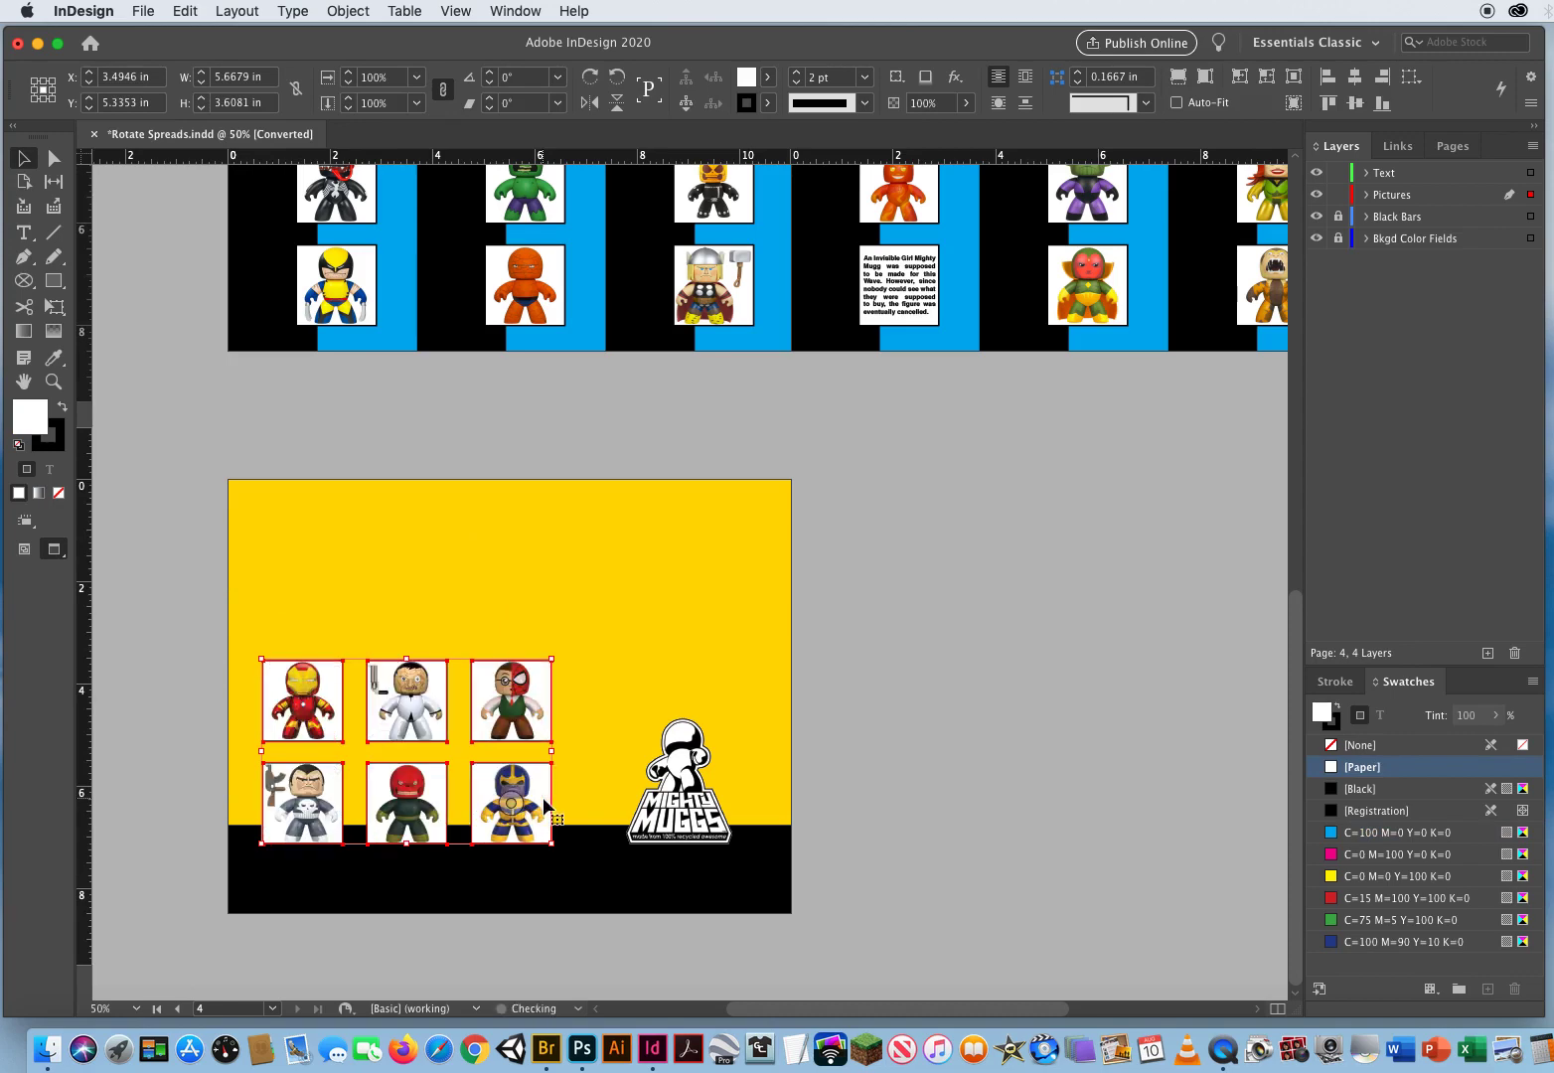
click(910, 500)
drag(861, 442, 768, 789)
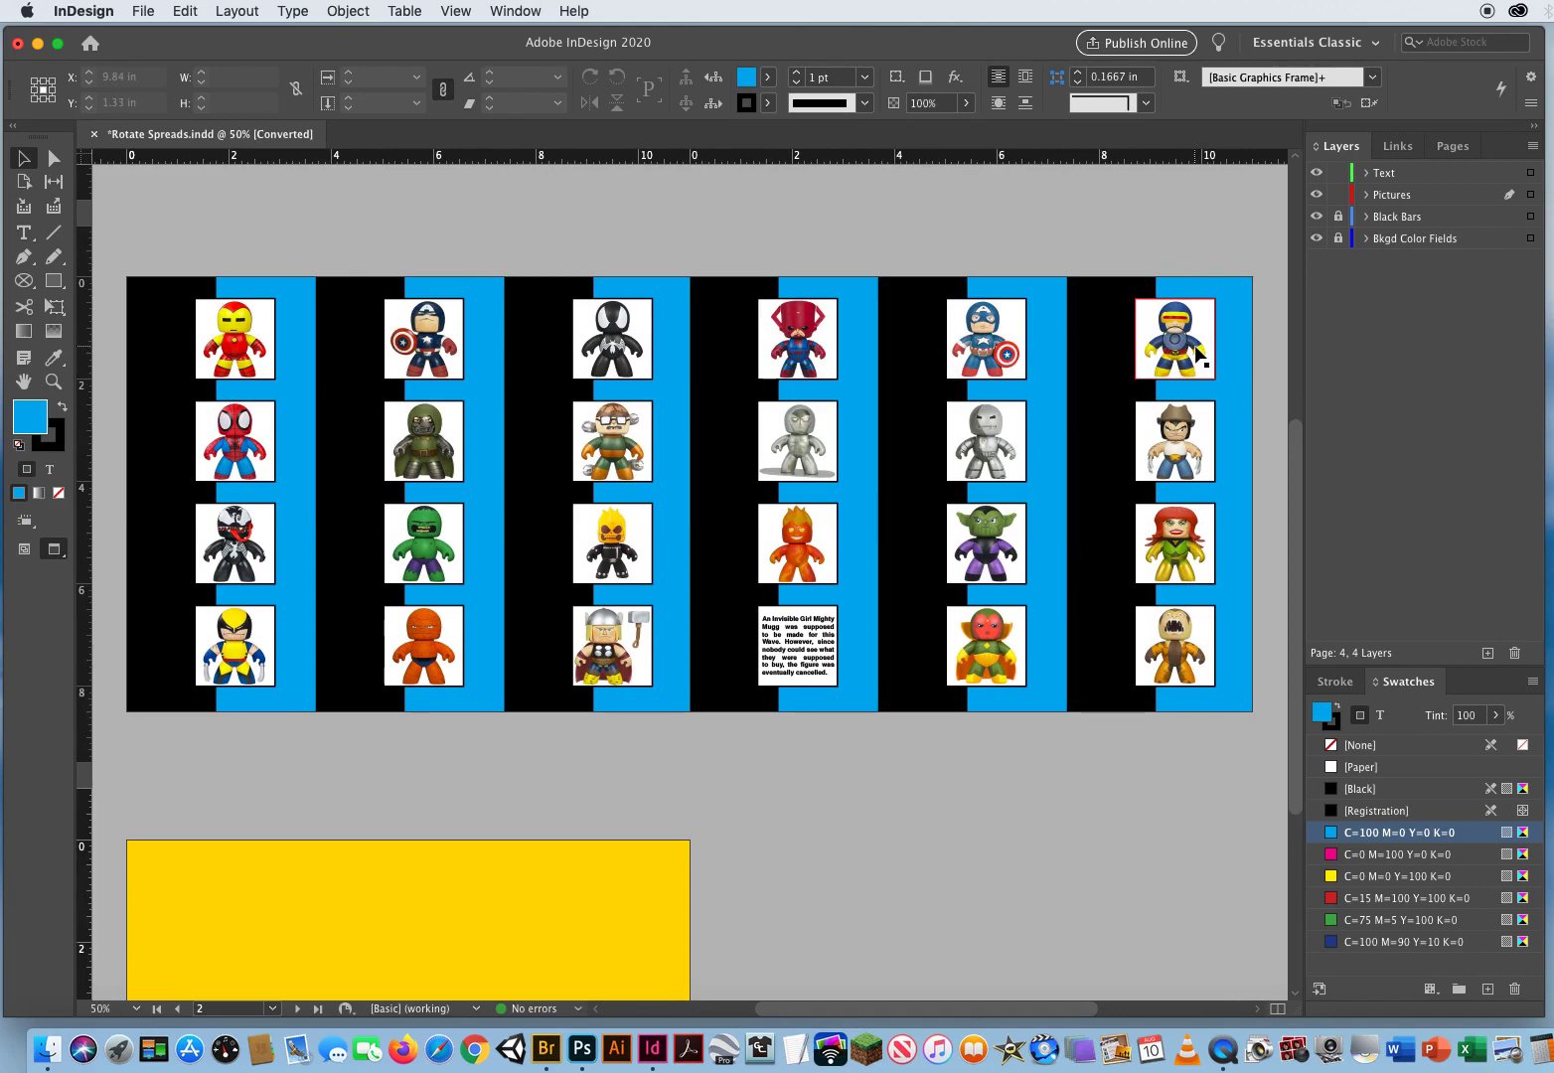
- Bring the whole figure spread into view and float the Pages panel over the canvas
drag(1124, 593, 1106, 293)
drag(285, 566, 472, 548)
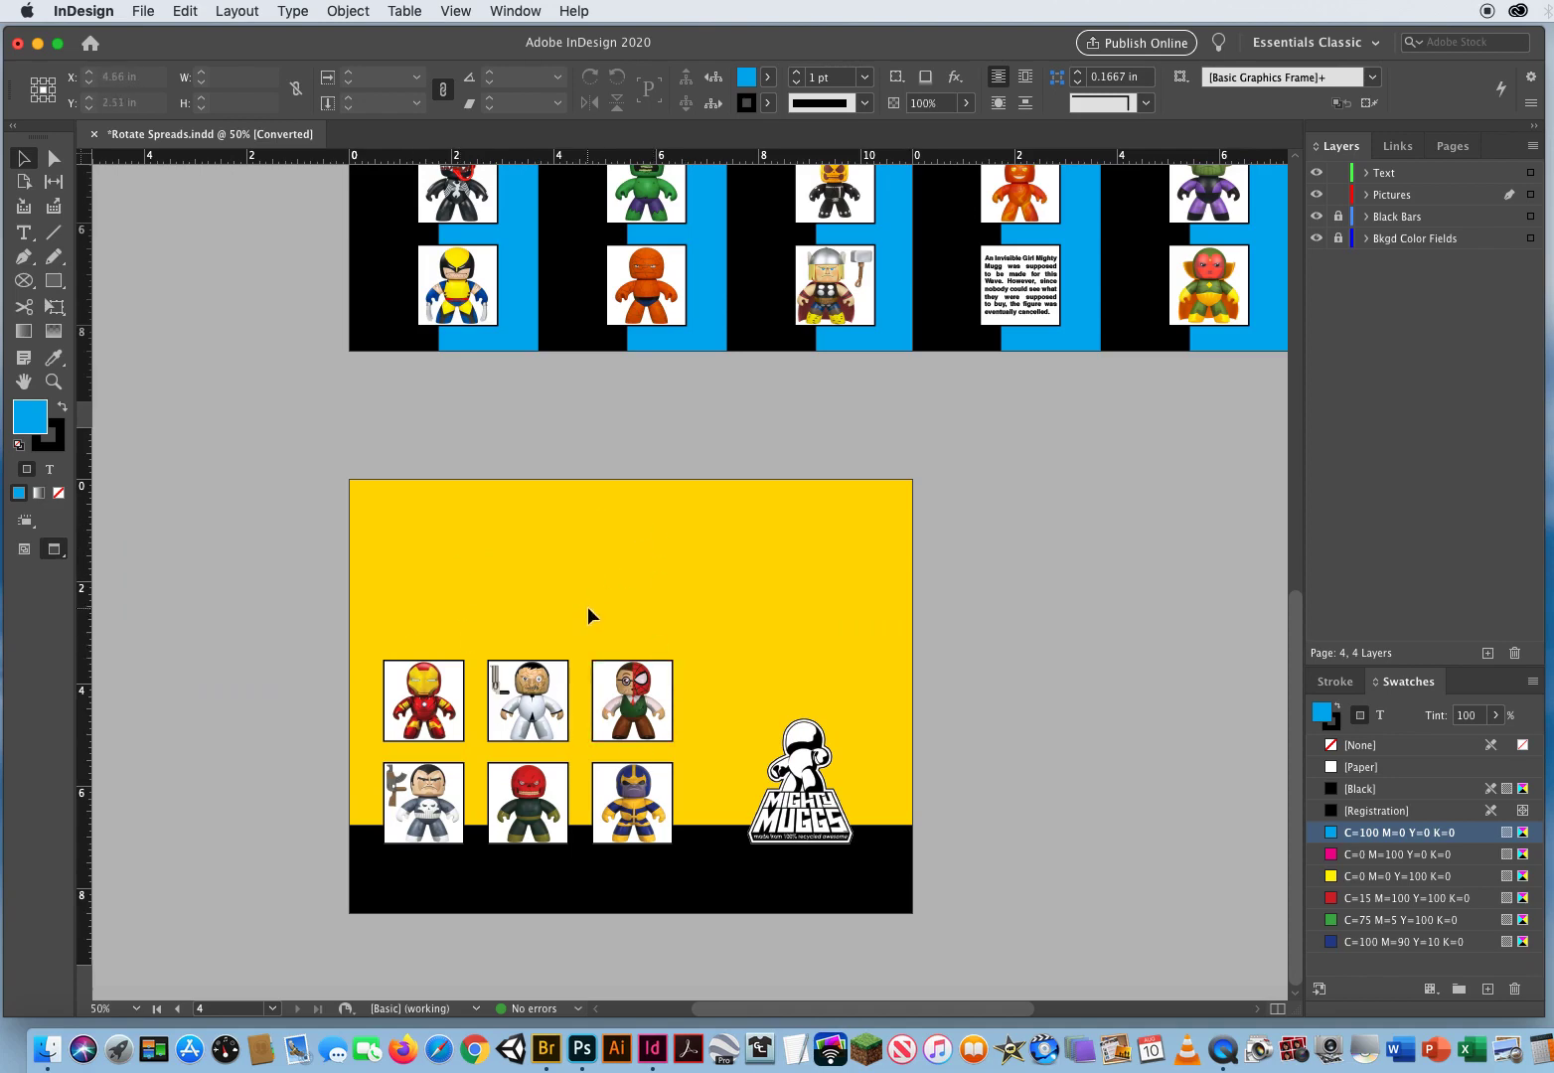
drag(969, 386, 487, 813)
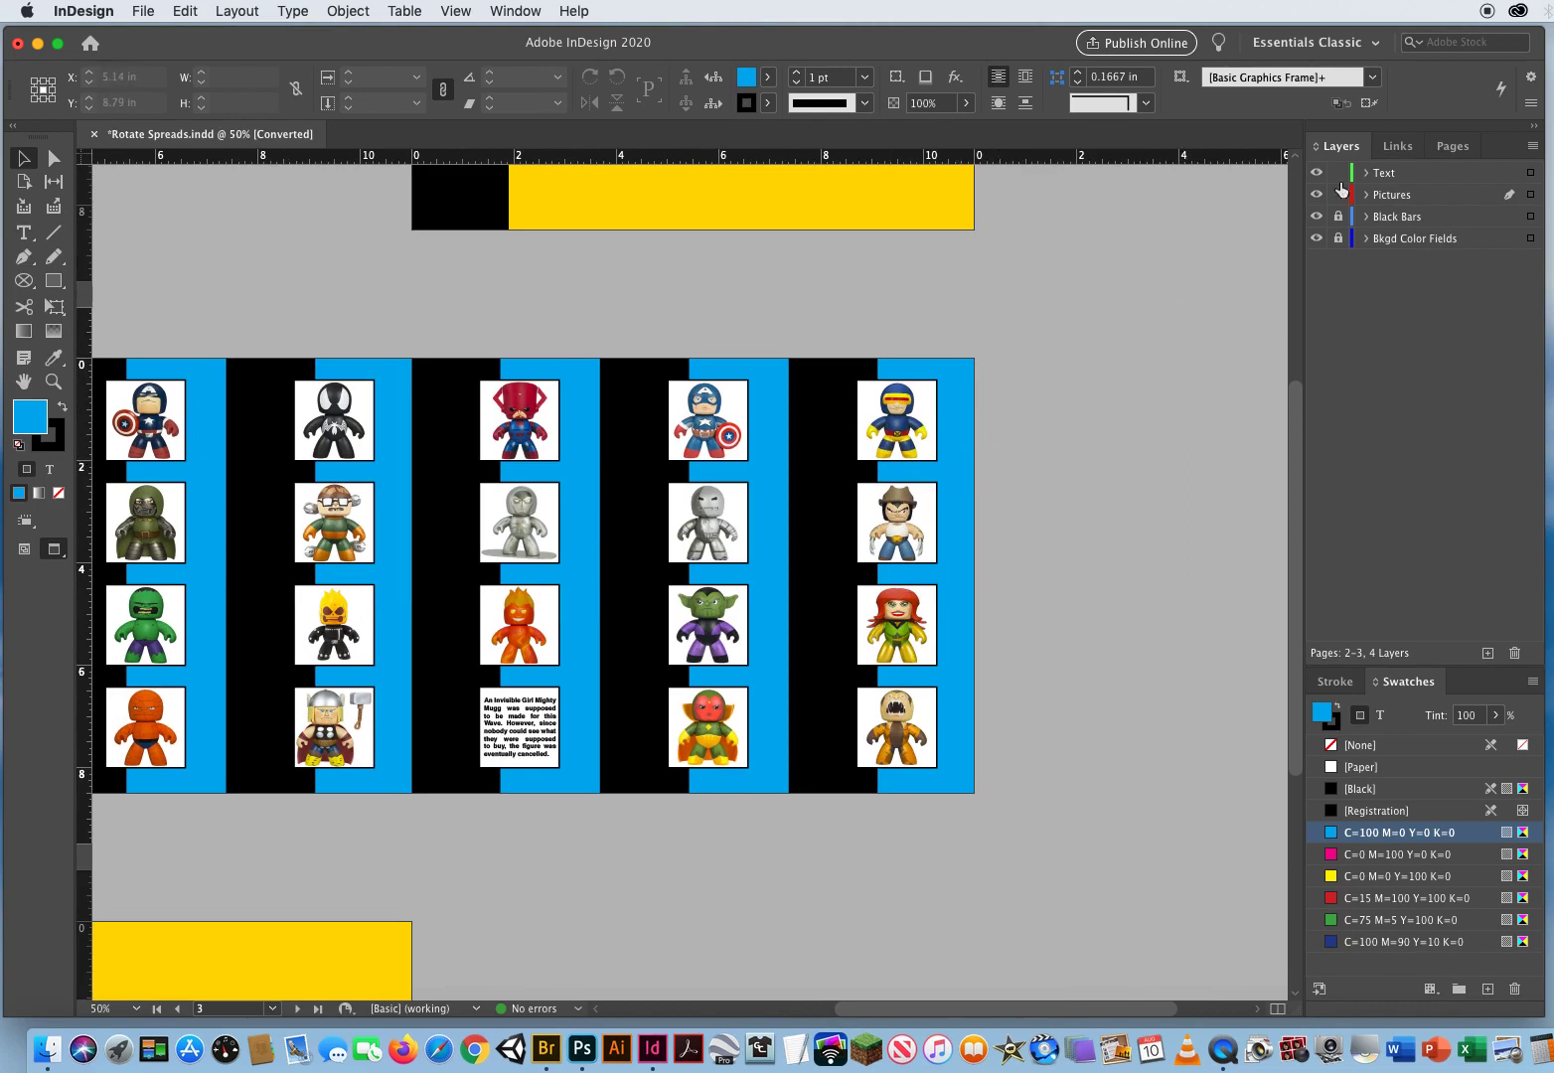
click(1451, 146)
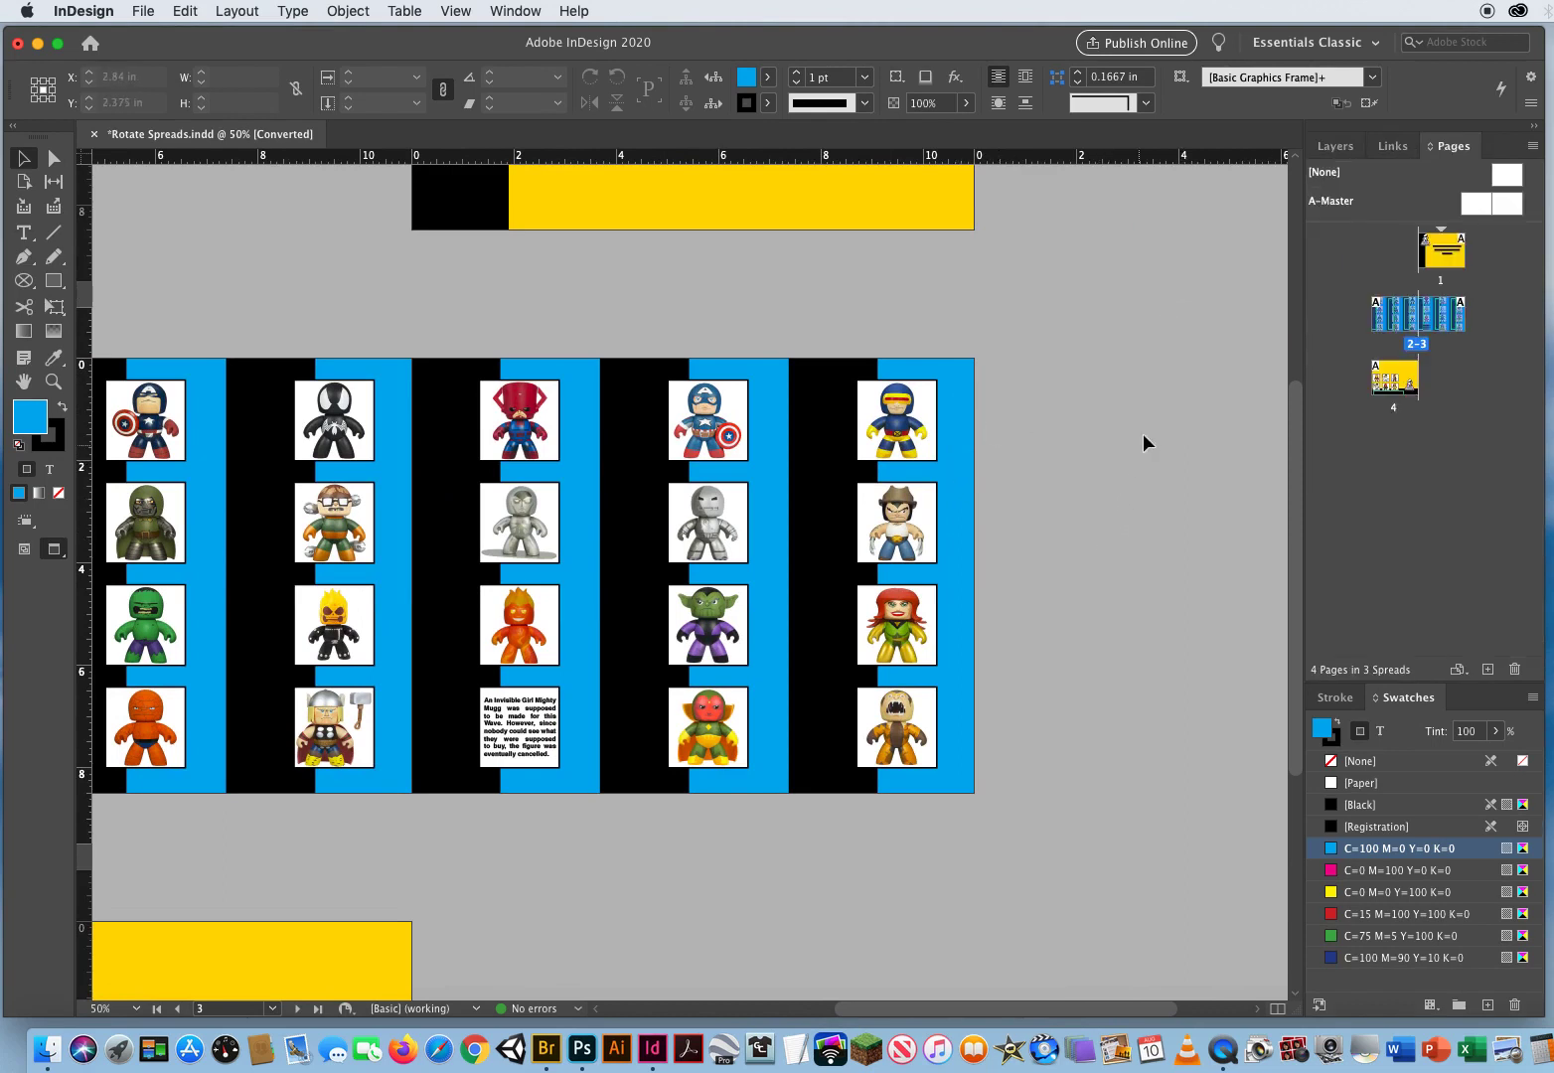
drag(1450, 146, 259, 213)
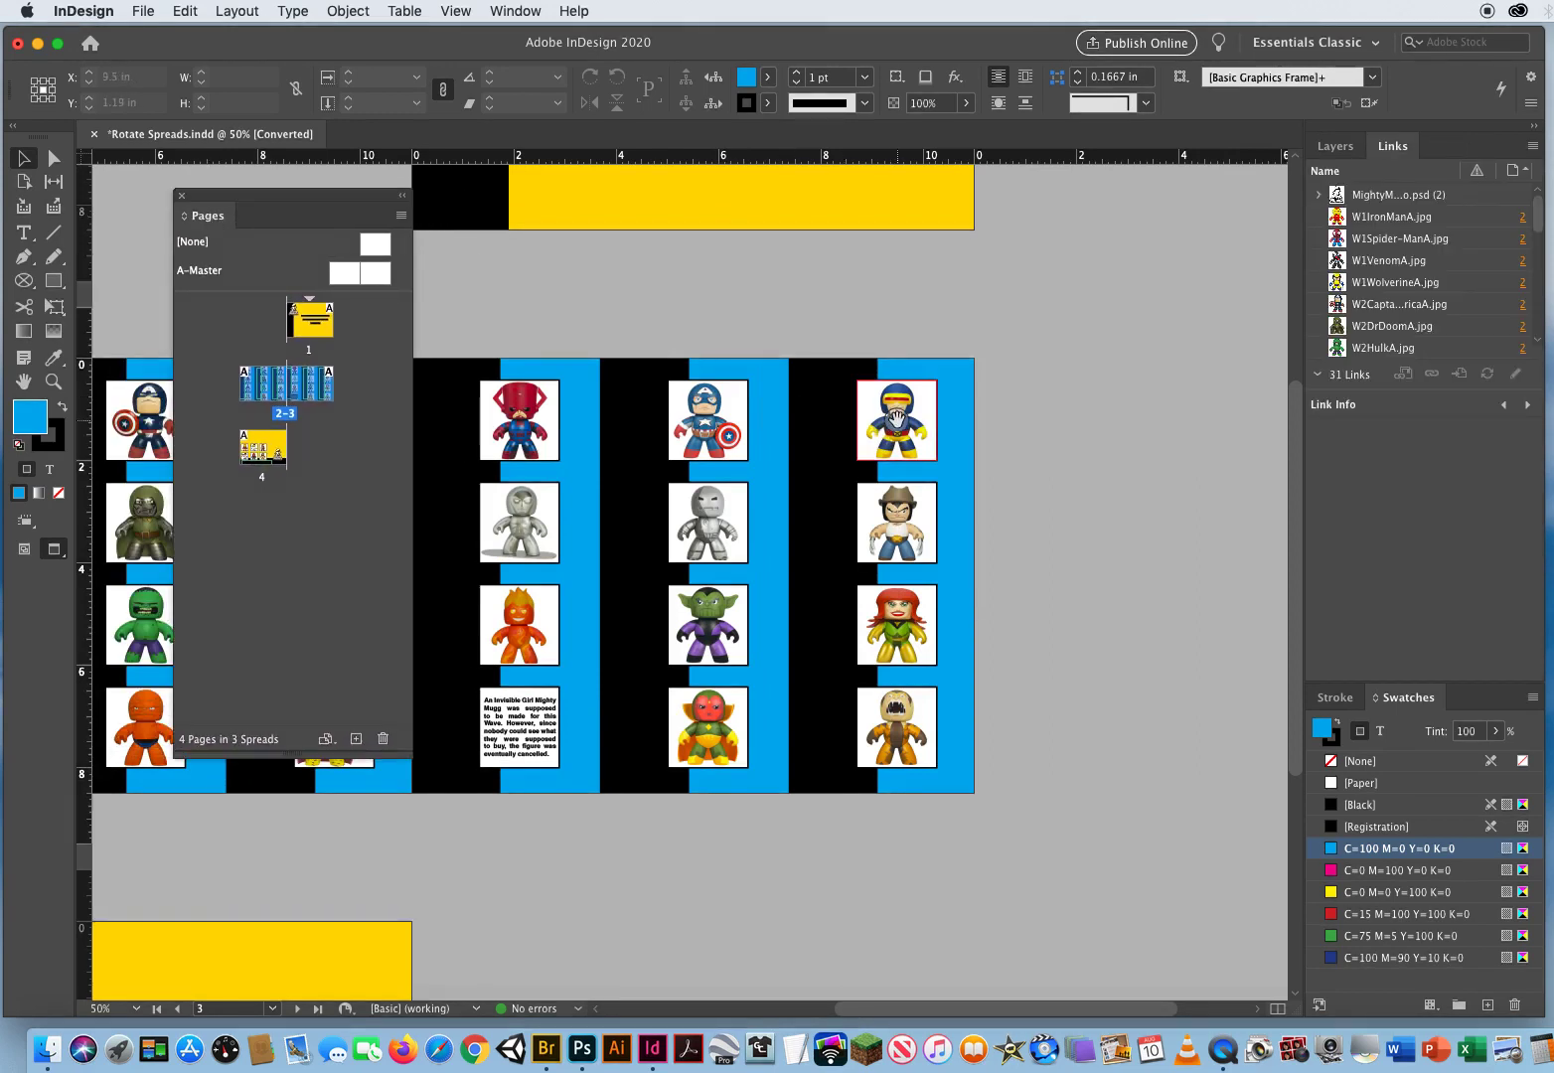
- Delete the four figure images, starting with Cyclops, from the last column of frames
click(897, 418)
key(Delete)
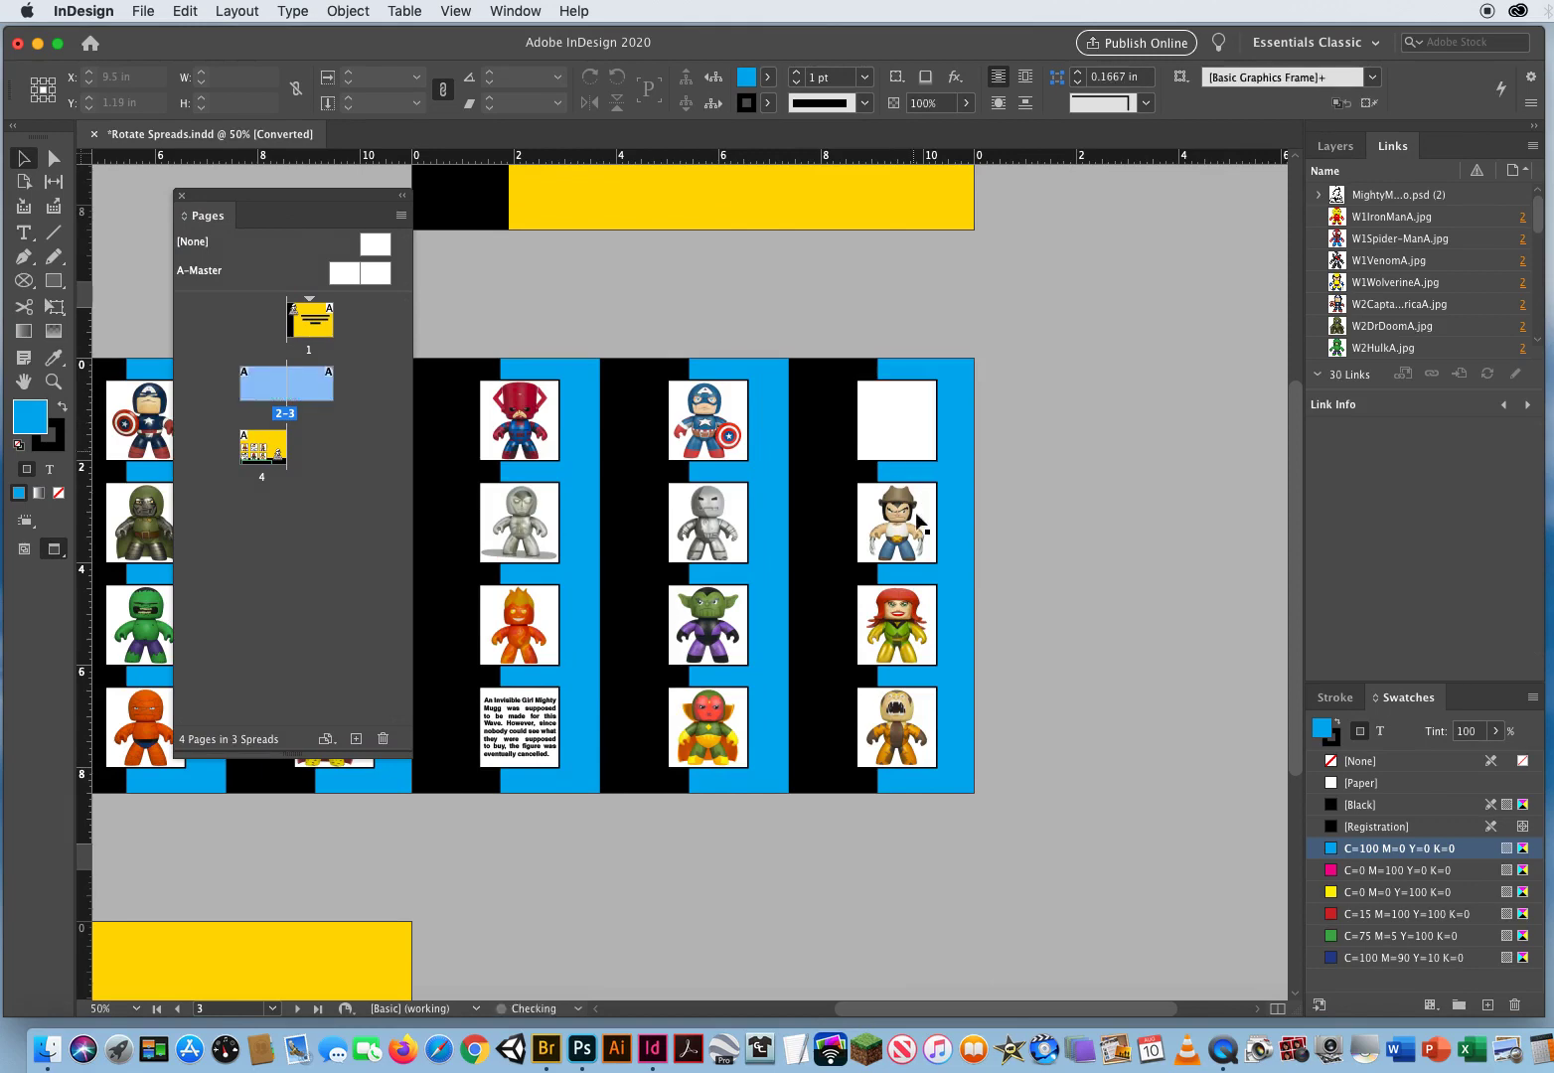
click(899, 524)
key(Delete)
click(896, 624)
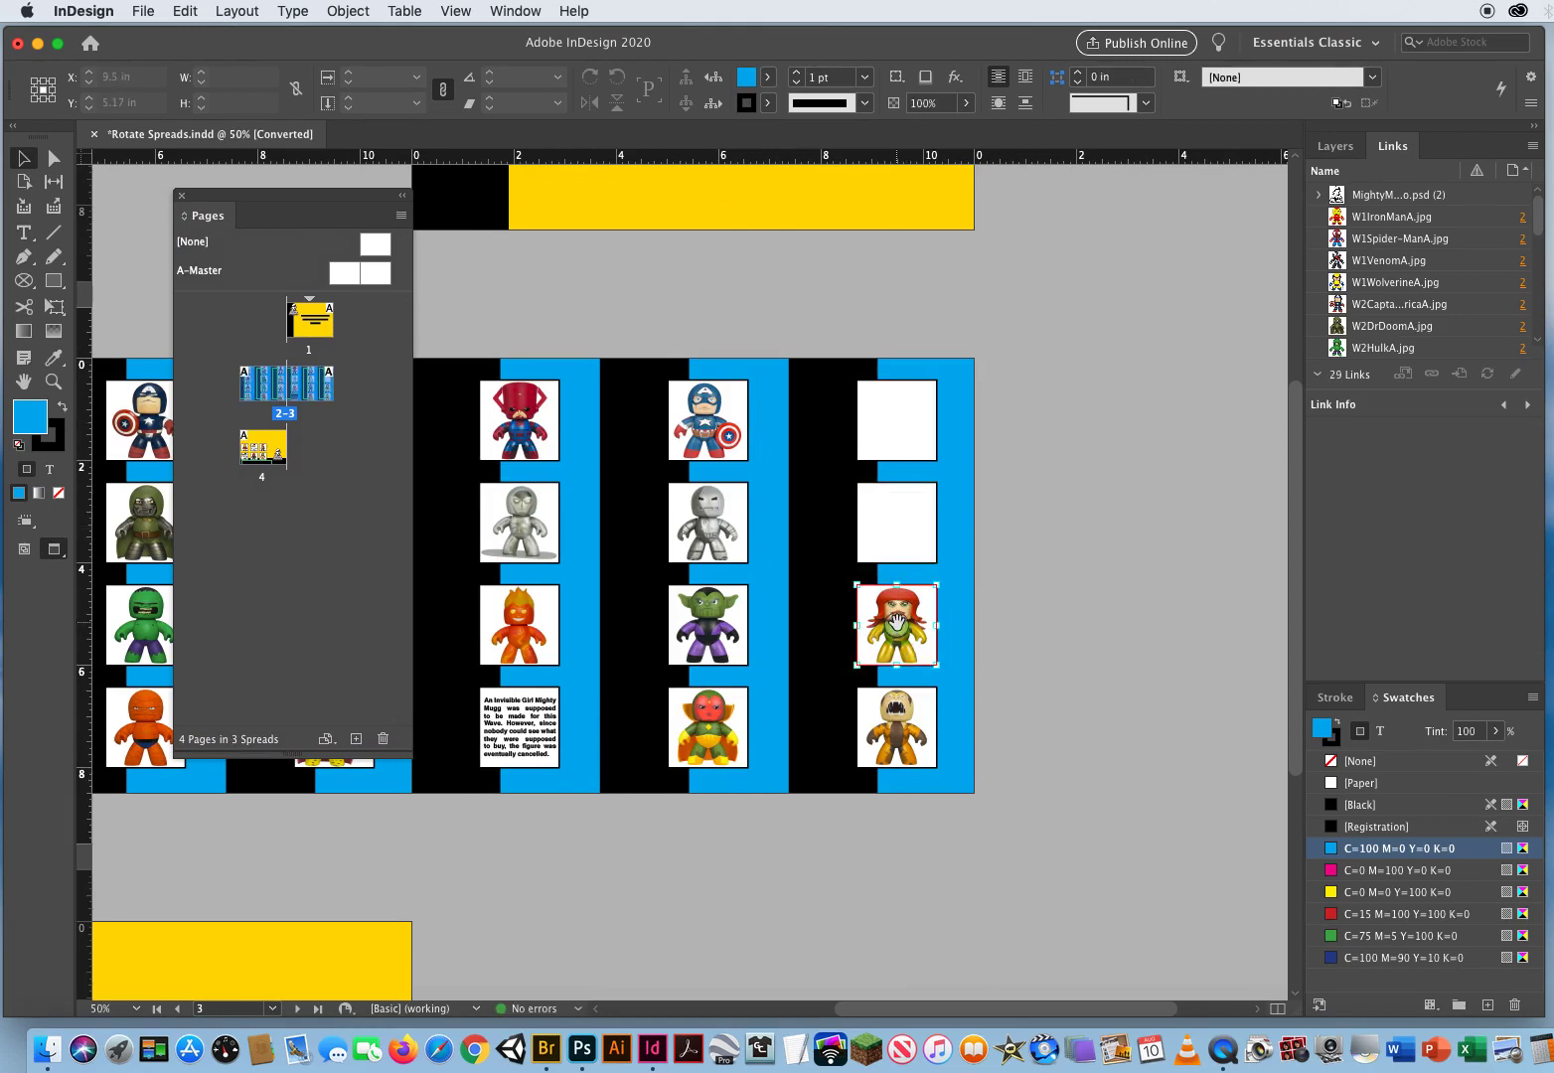
key(Delete)
click(897, 726)
key(Delete)
click(989, 719)
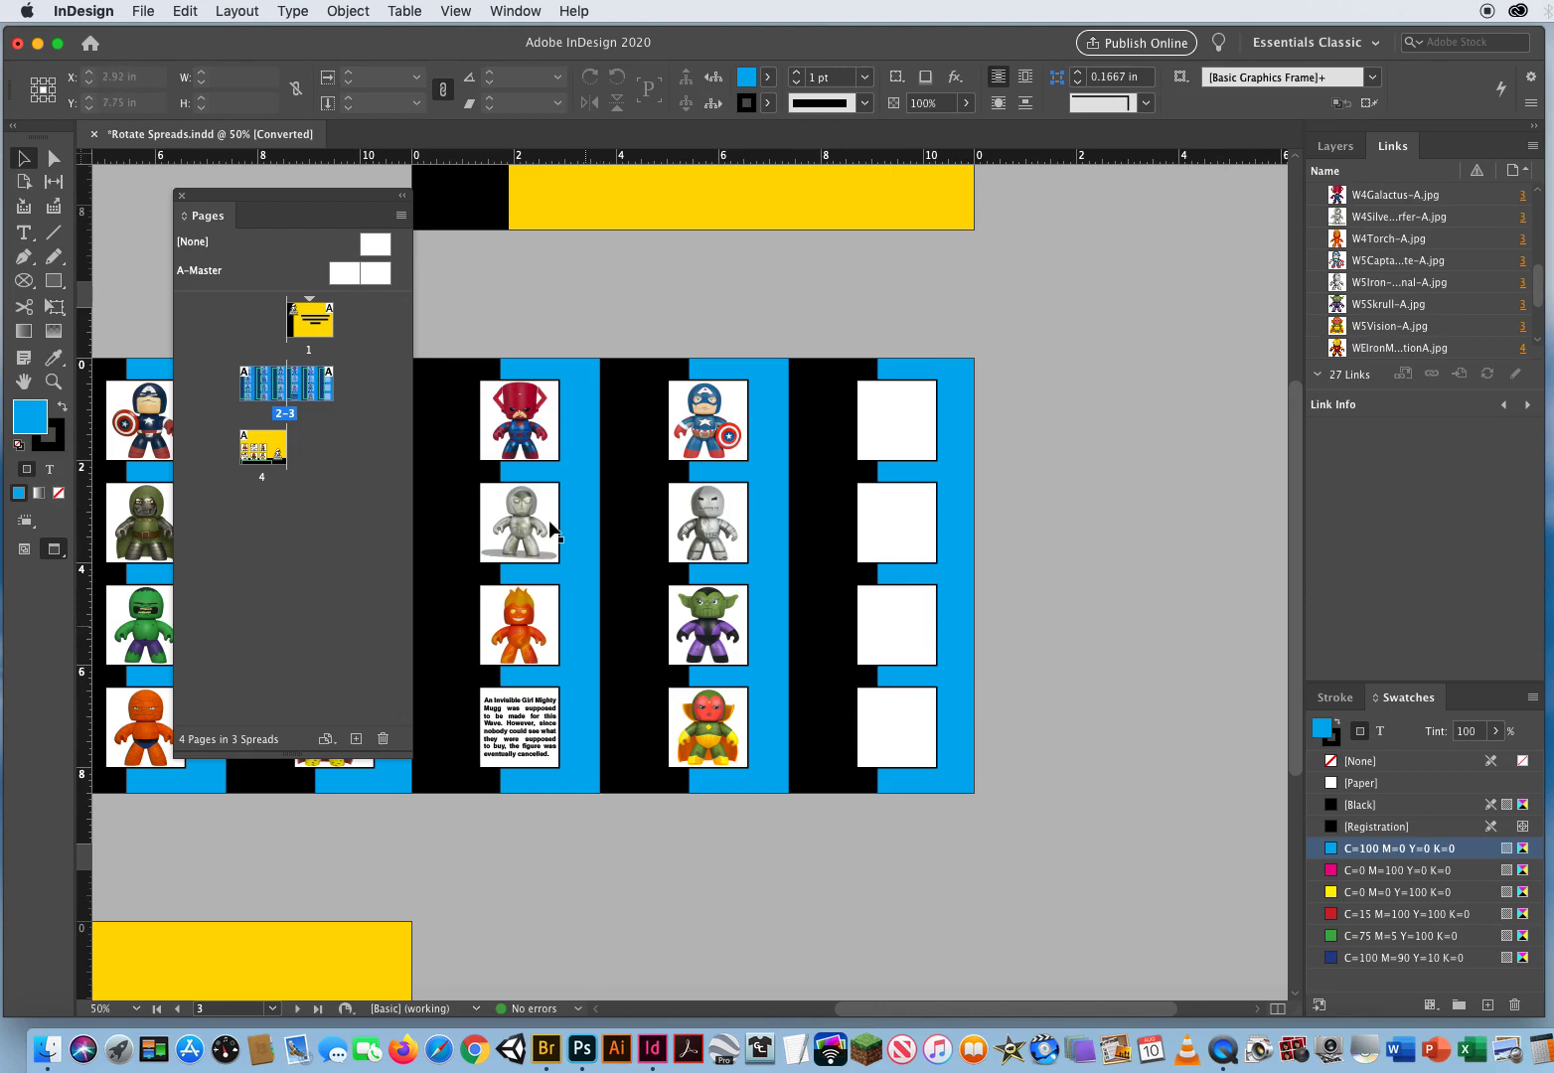
- Rotate the spread 2–3 view 90° clockwise via Page Attributes > Rotate Spread View
click(400, 216)
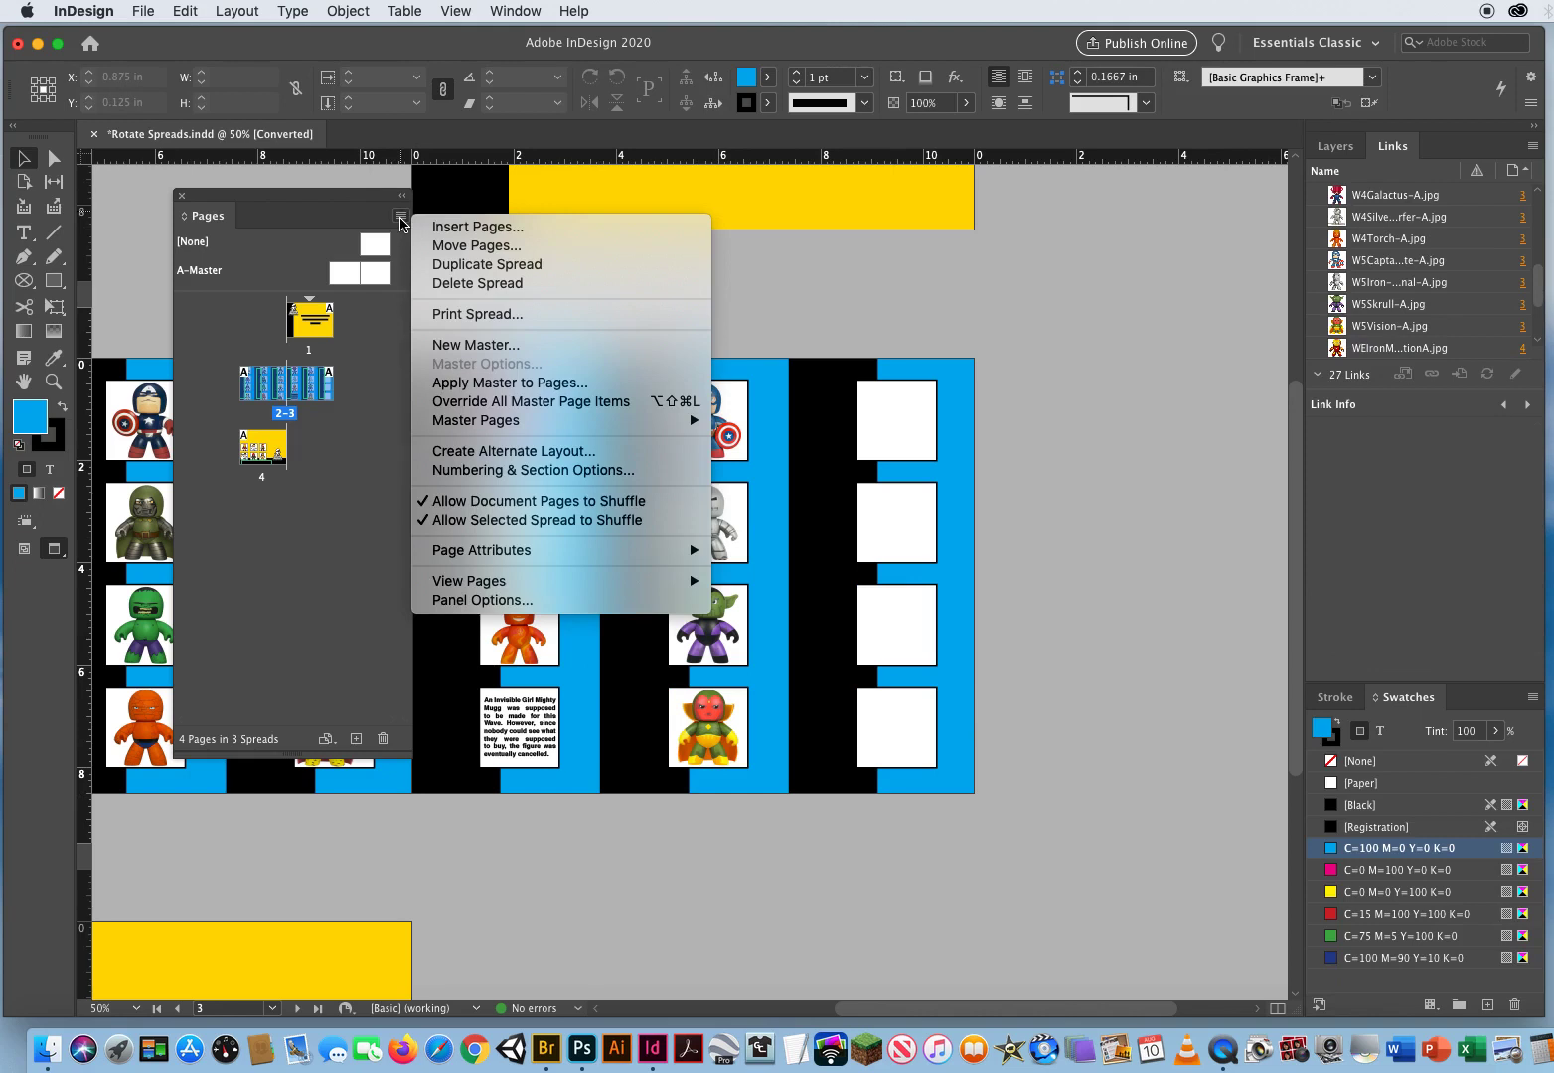
mouse_move(492, 562)
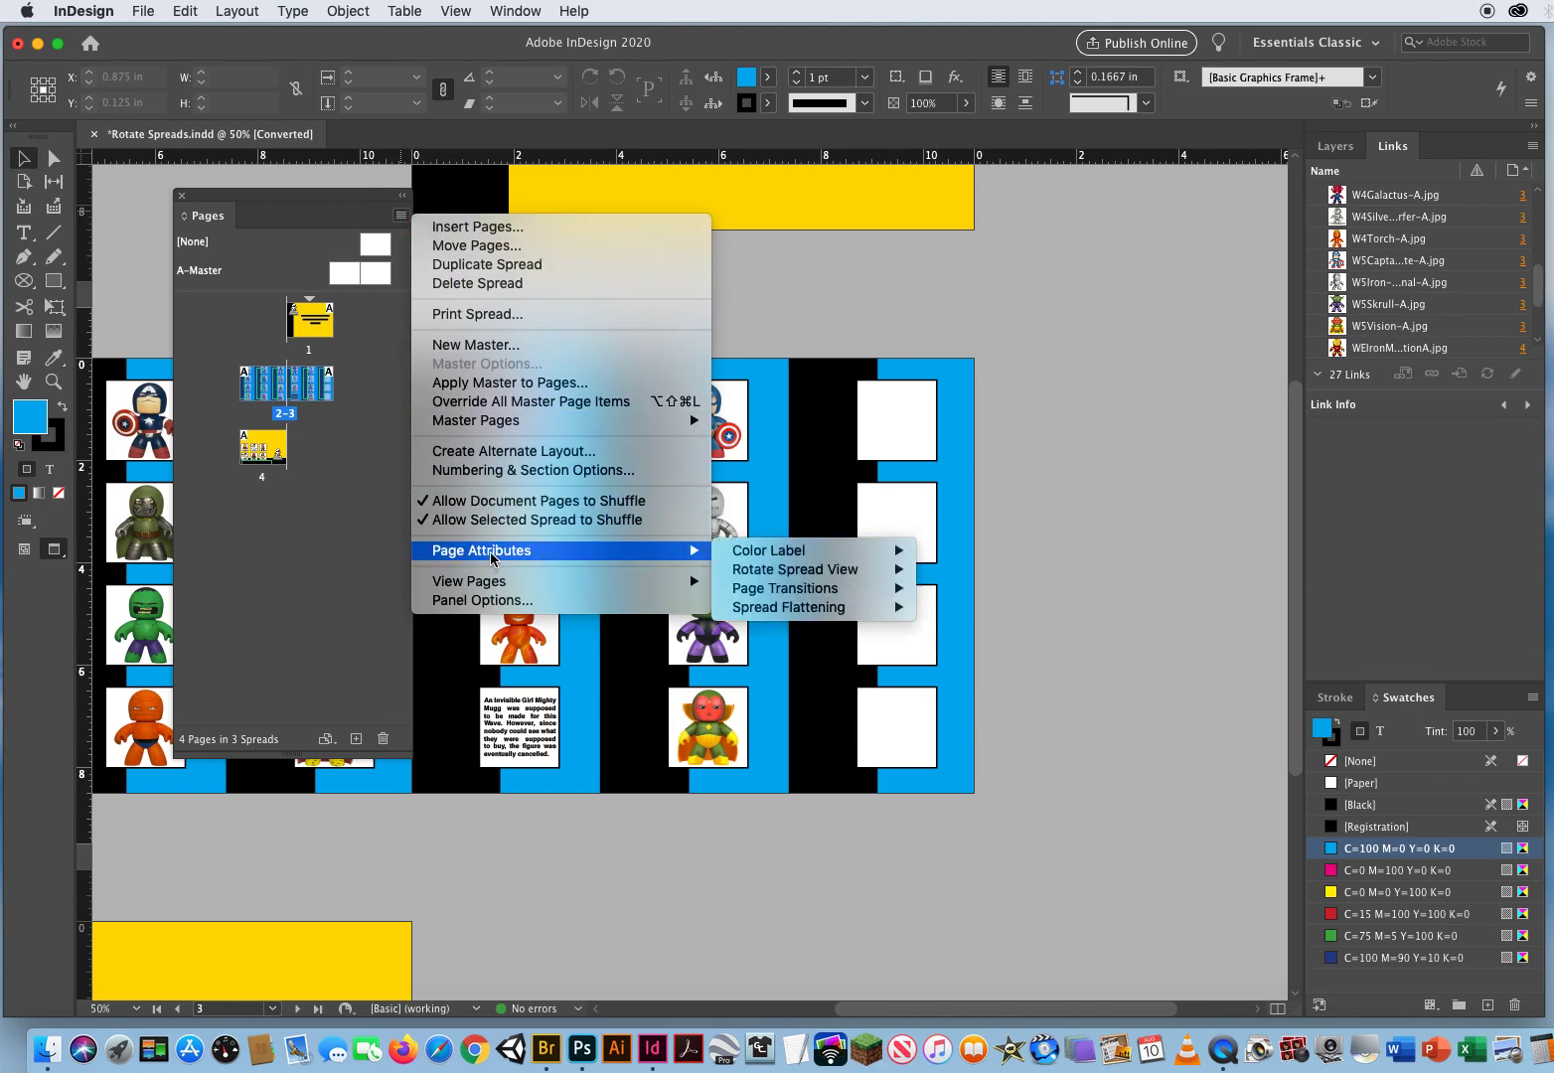
mouse_move(815, 572)
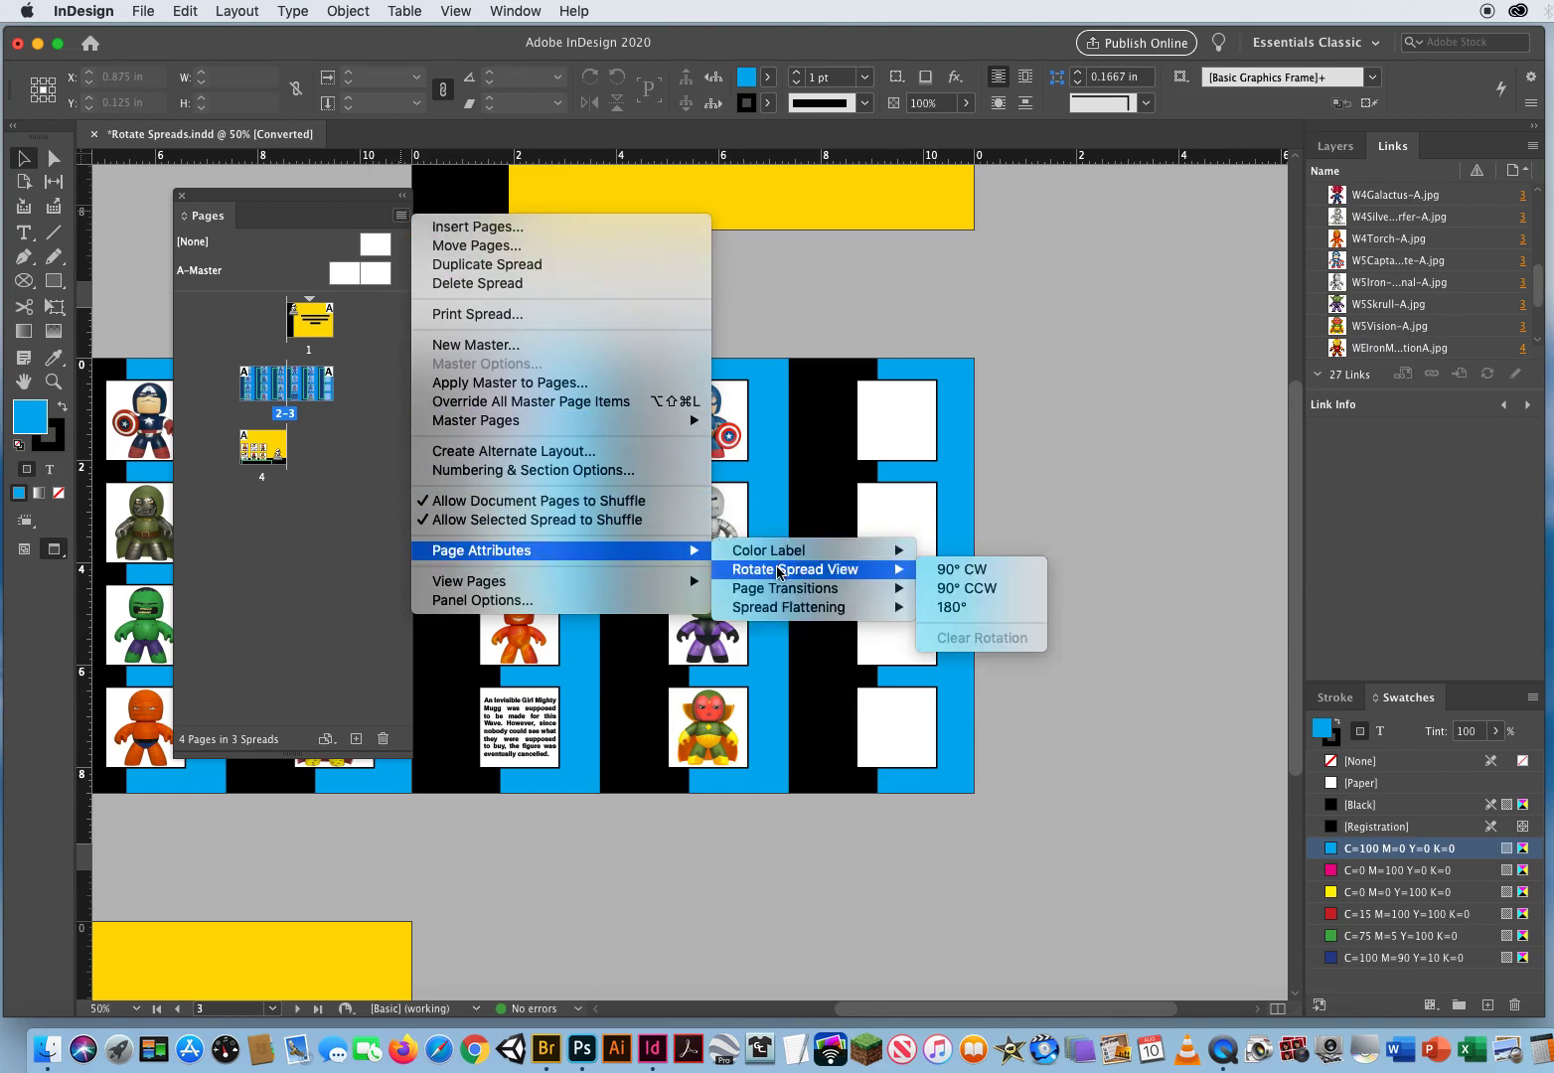
click(964, 569)
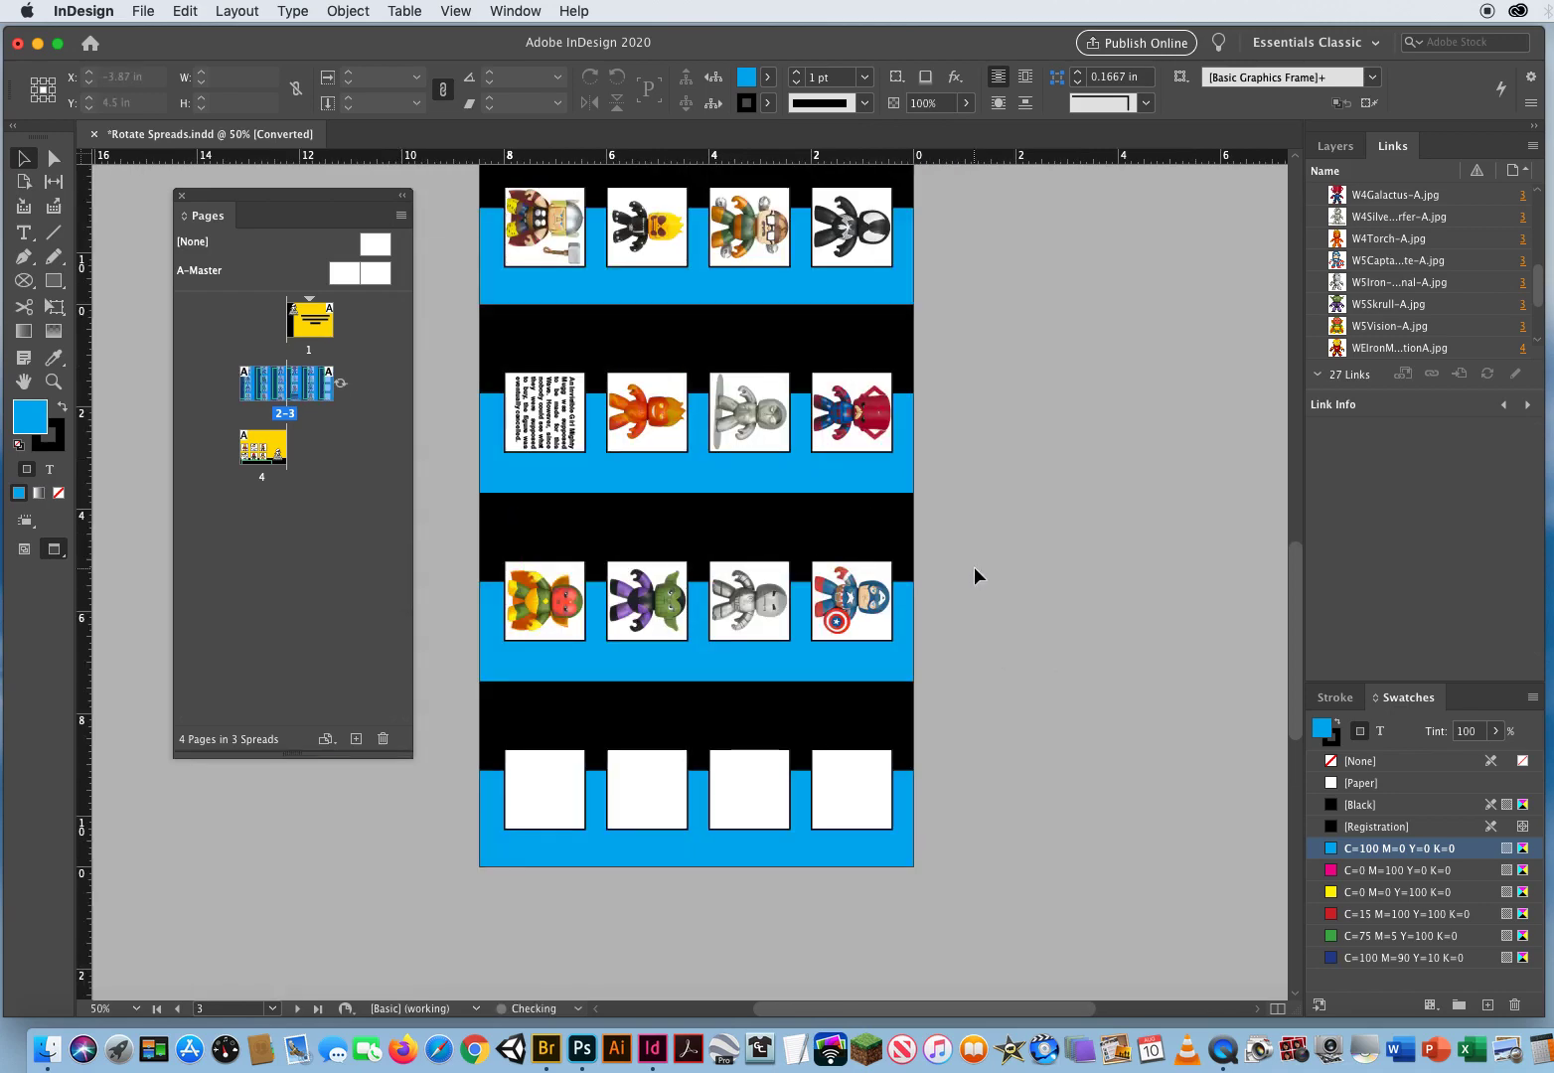
- Zoom in on the row of empty frames and move the Pages panel off them
click(54, 381)
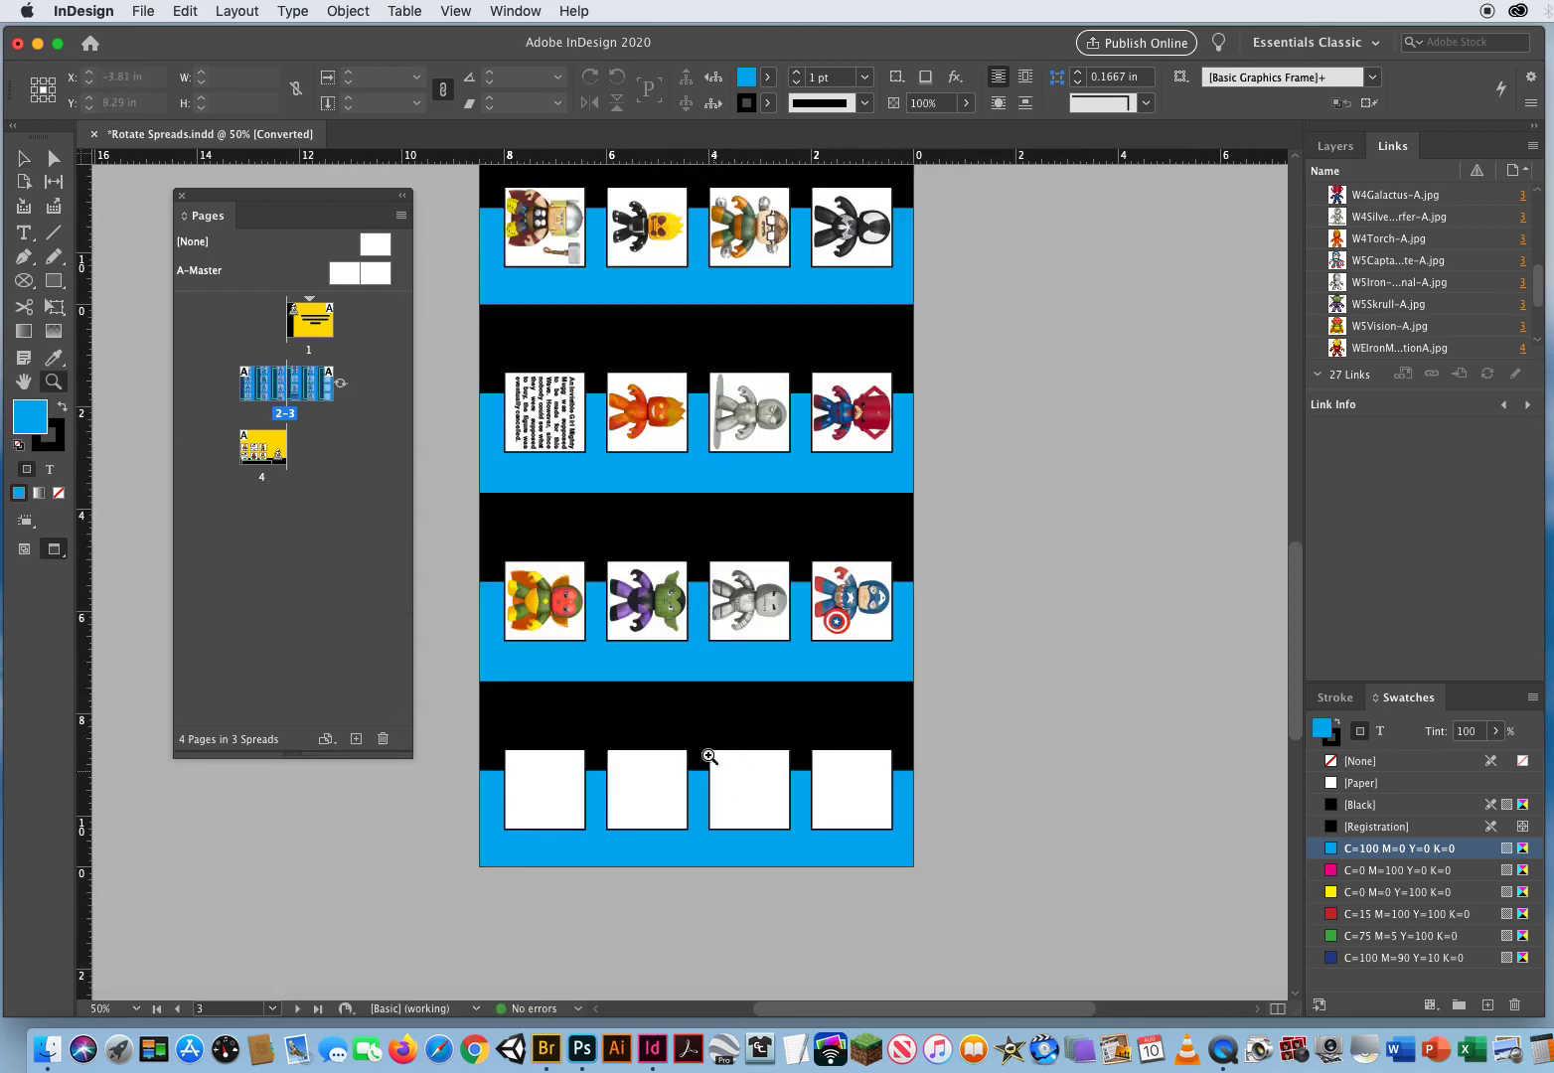
click(706, 755)
click(638, 632)
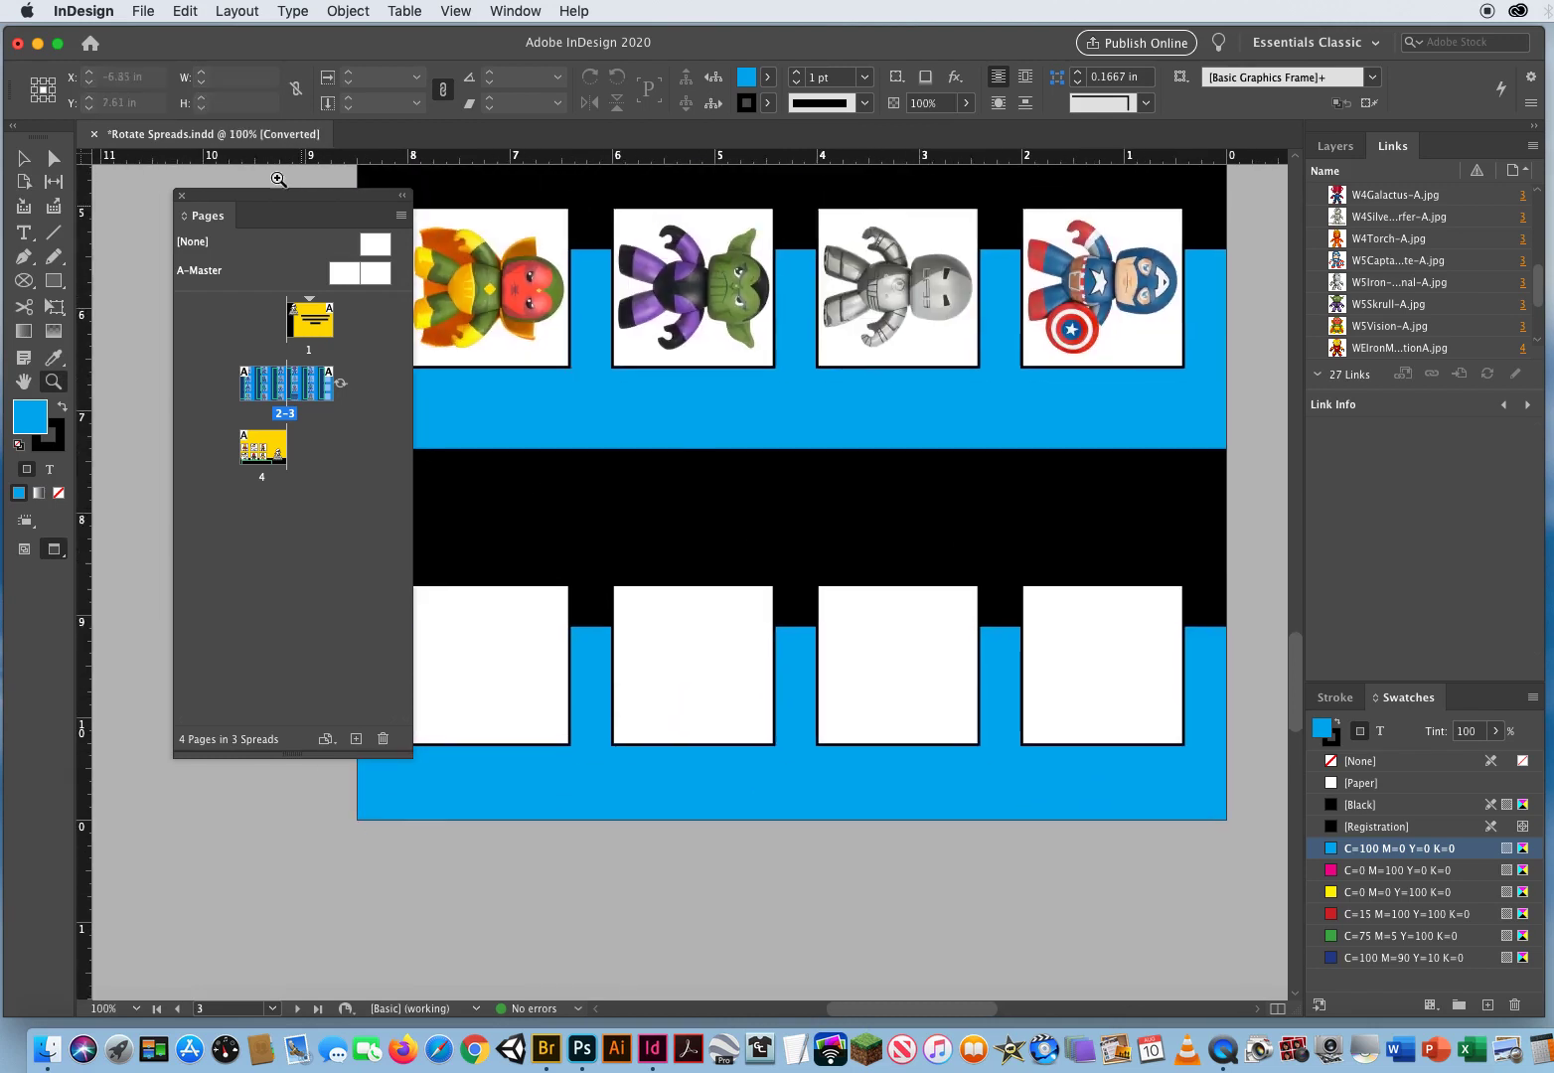
drag(216, 199, 1192, 299)
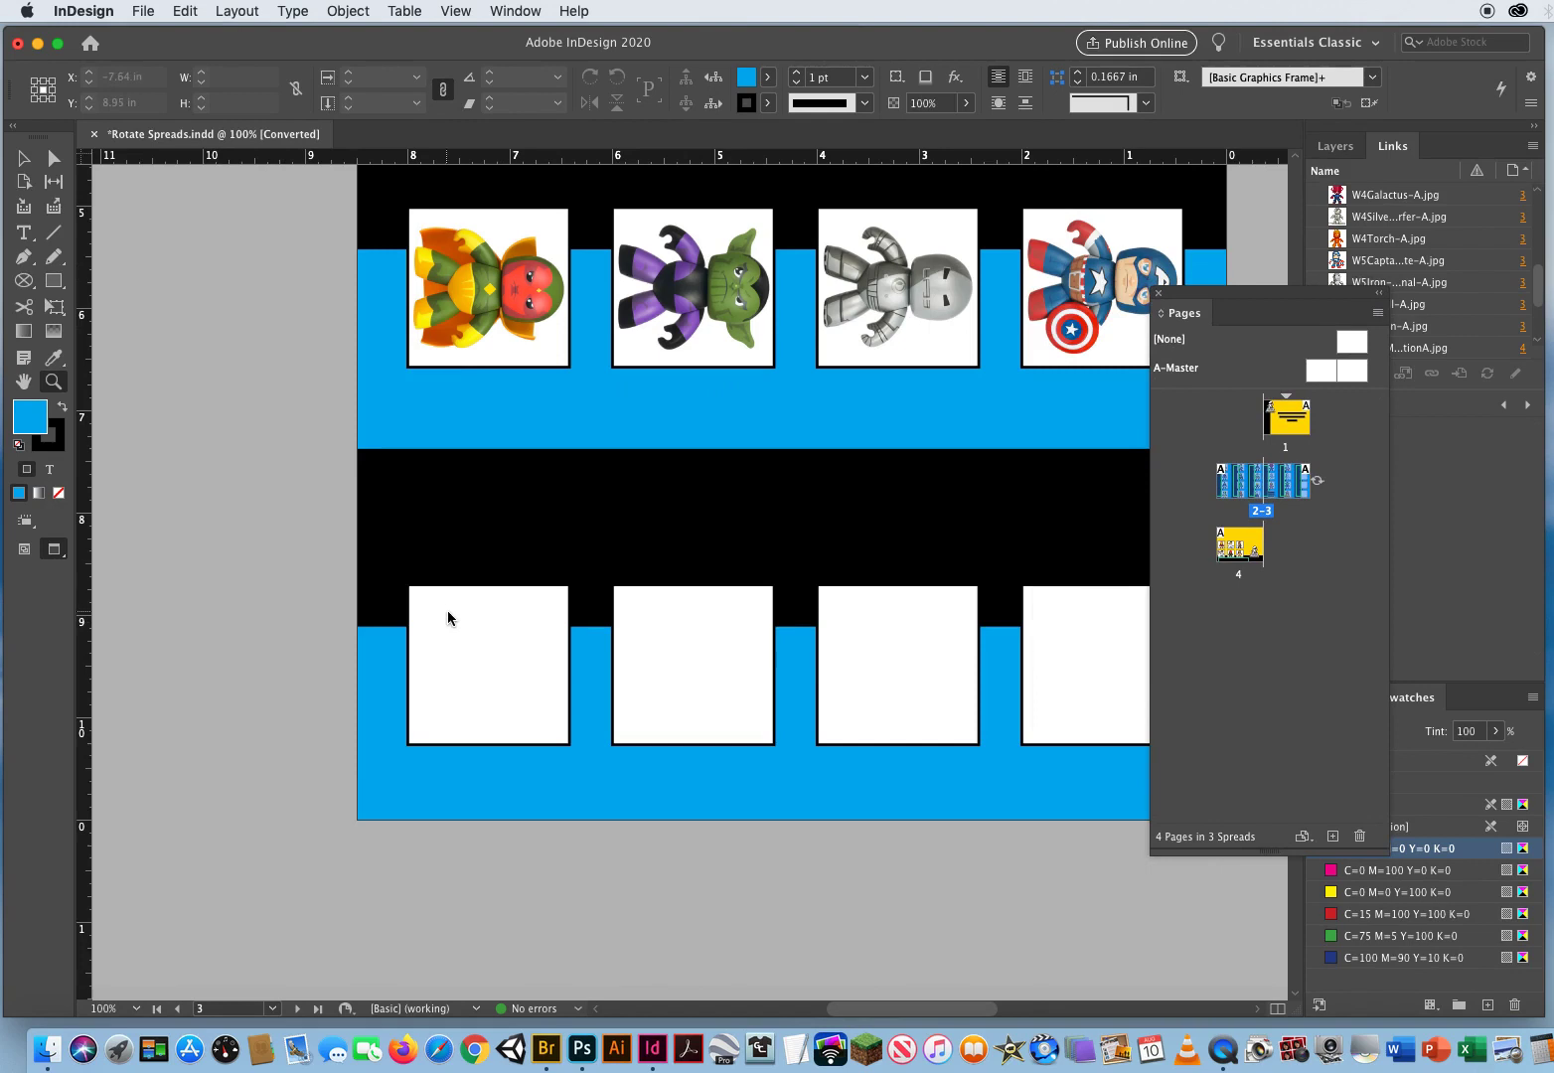
scroll(465, 613, right, 2)
scroll(465, 613, right, 1)
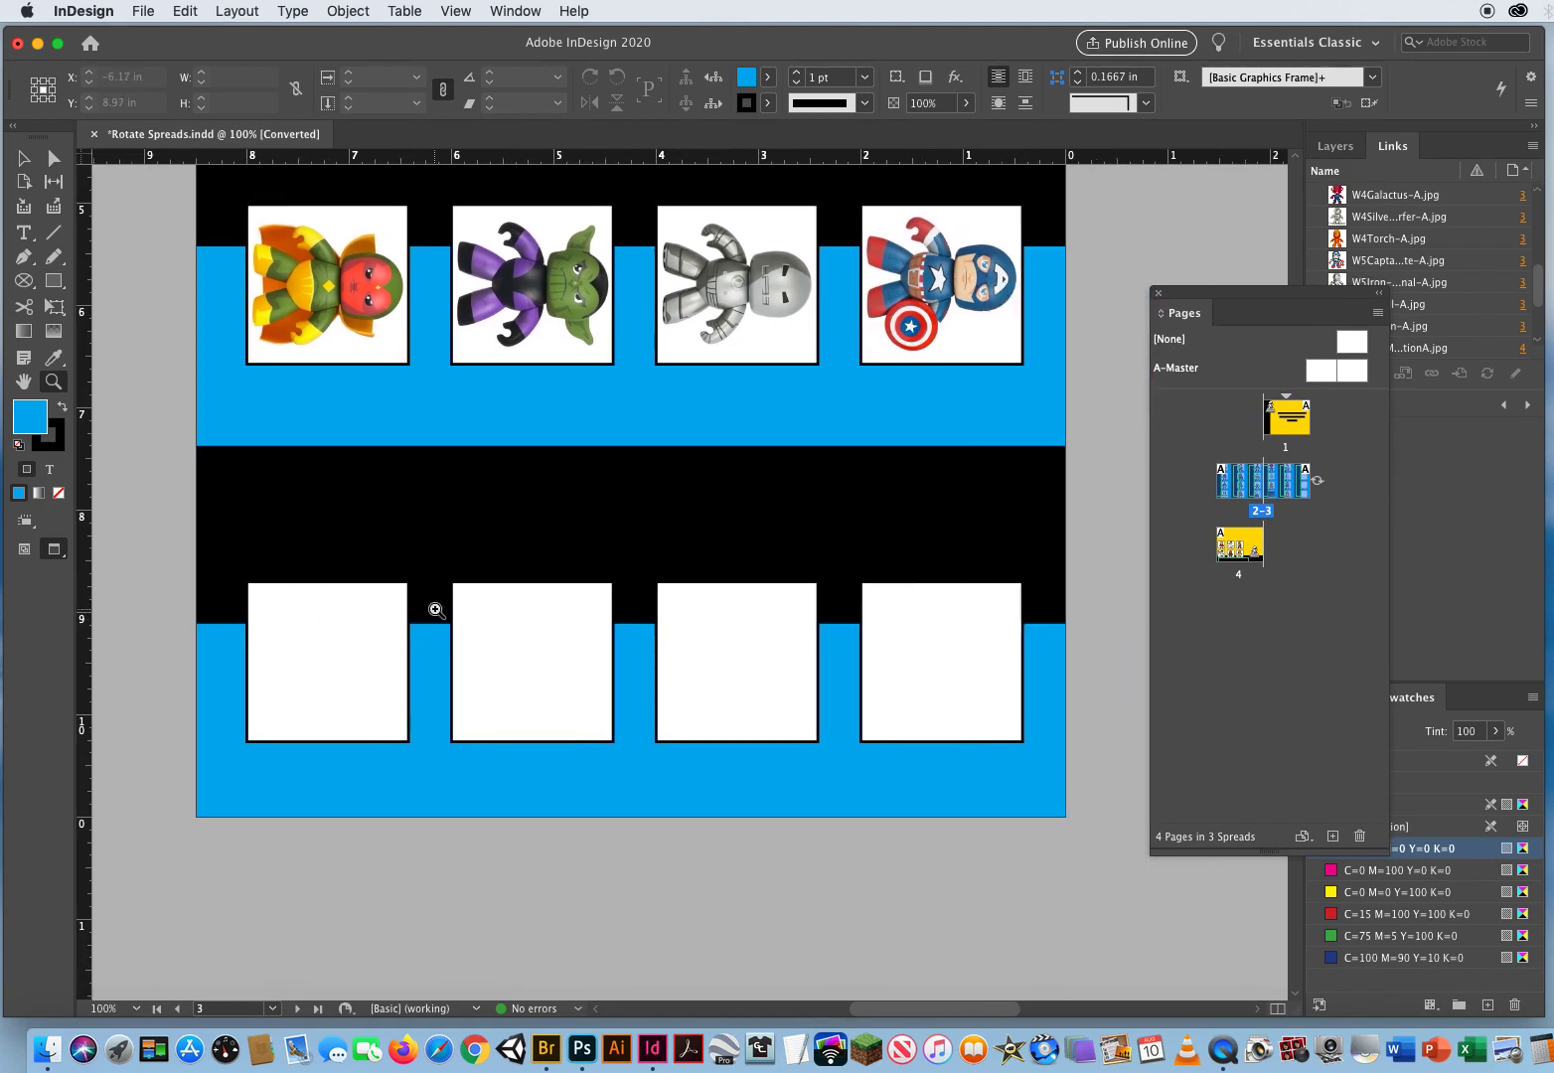
- In the Place dialog, select all four JPGs in 3 Rotated Spreads > Wave 6
click(23, 157)
key(super+d)
click(931, 171)
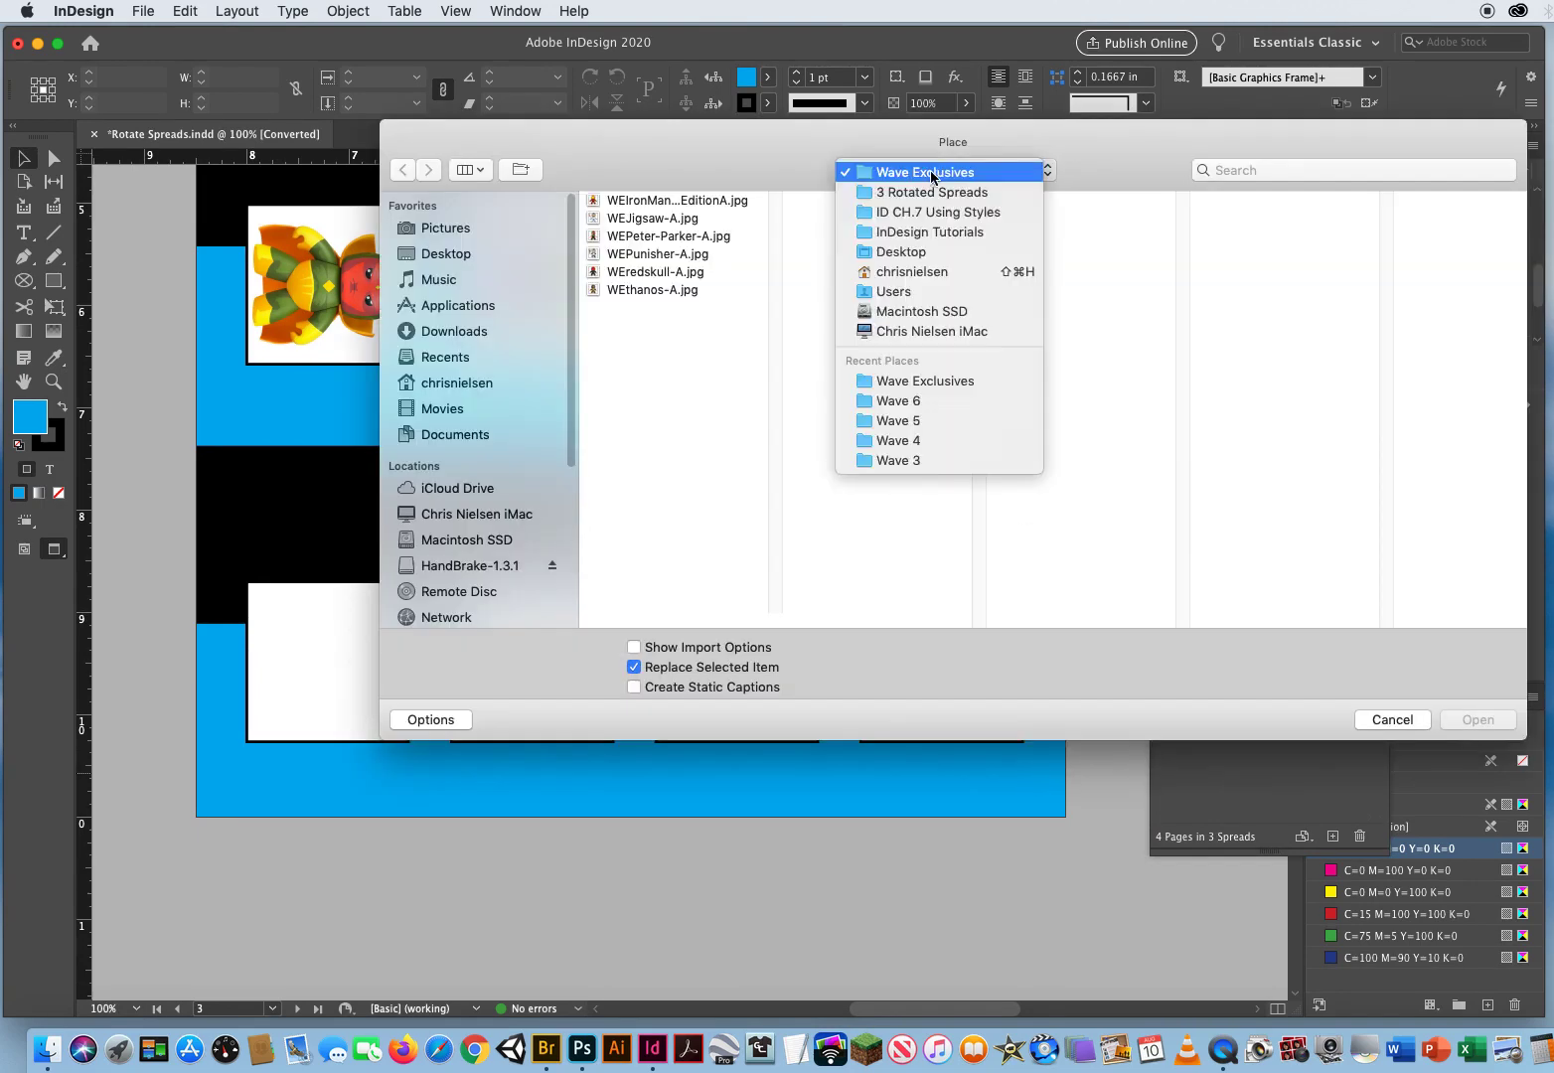
click(869, 195)
click(1286, 325)
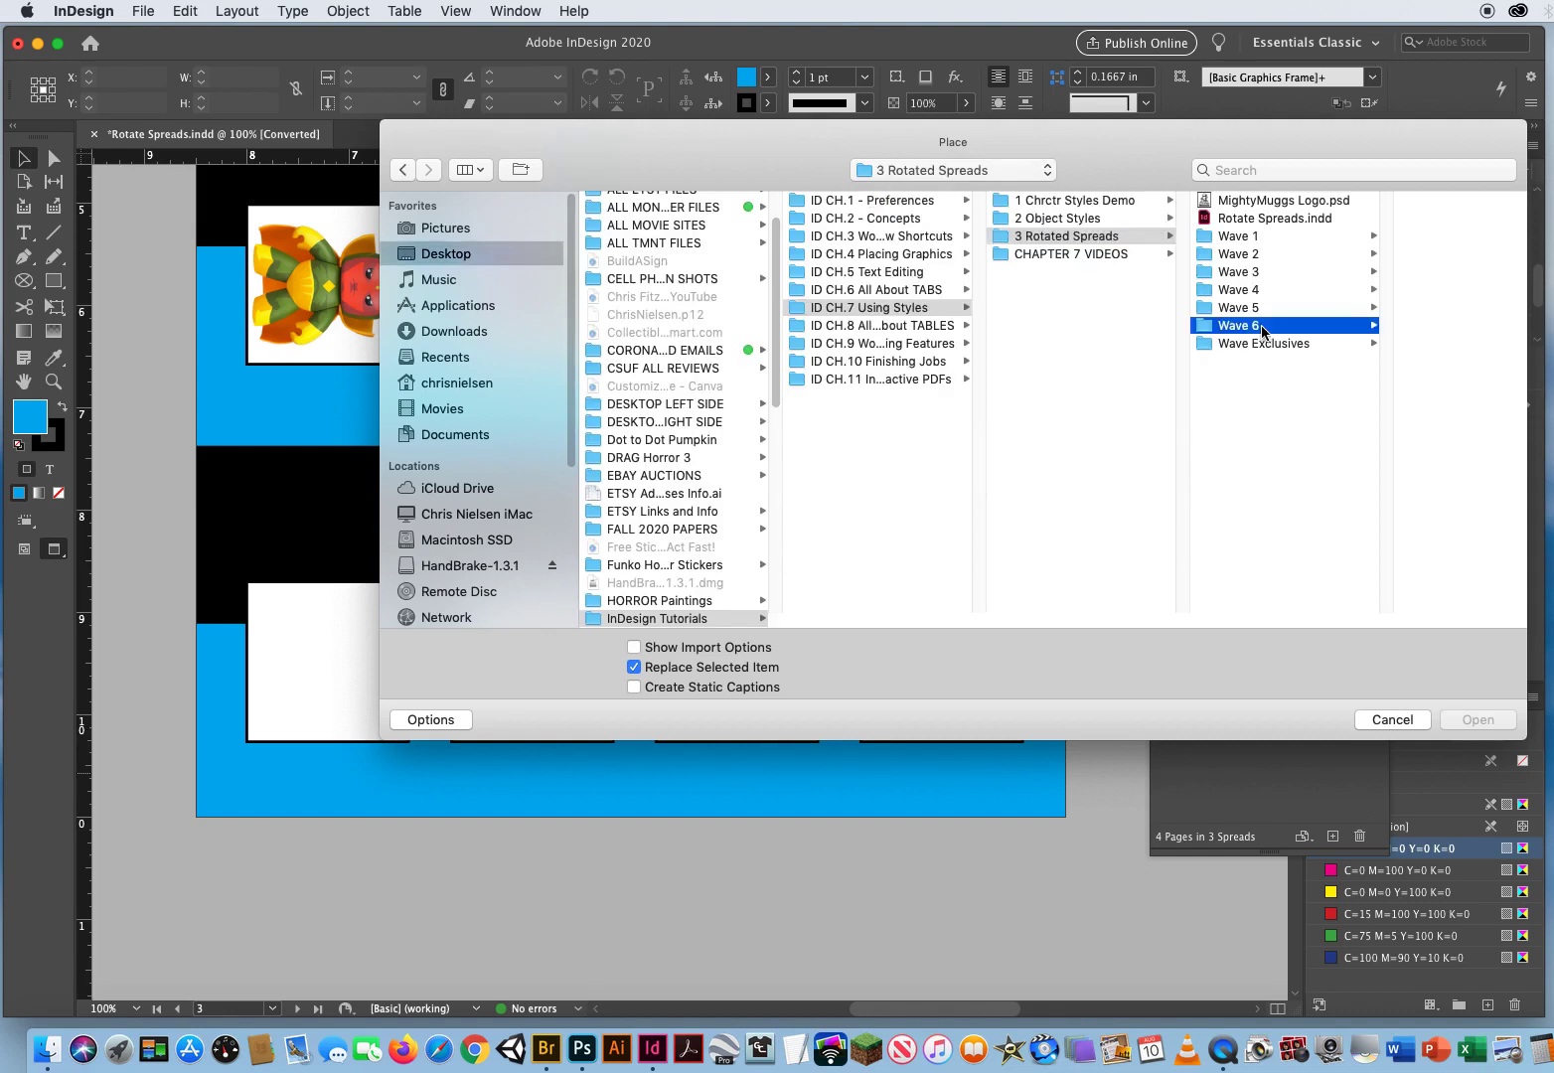
click(1436, 338)
drag(1390, 259, 1359, 195)
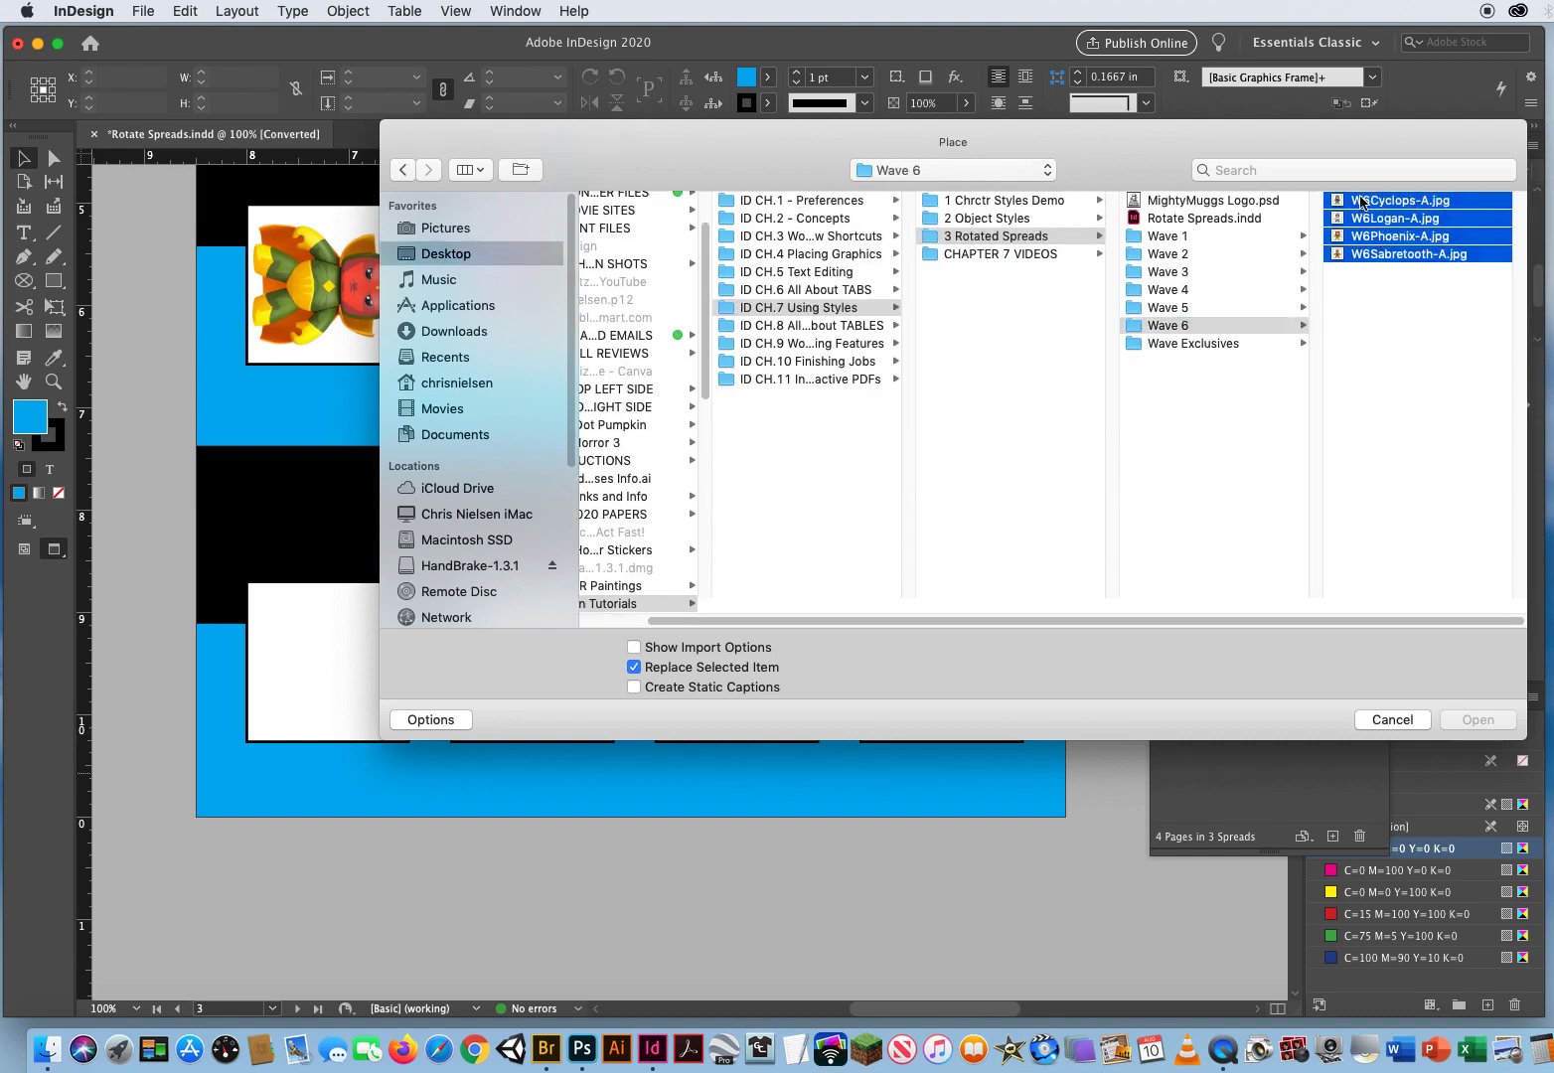
- Place Cyclops, Wolverine, Phoenix and Sabretooth into the four empty frames, right to left
click(1453, 719)
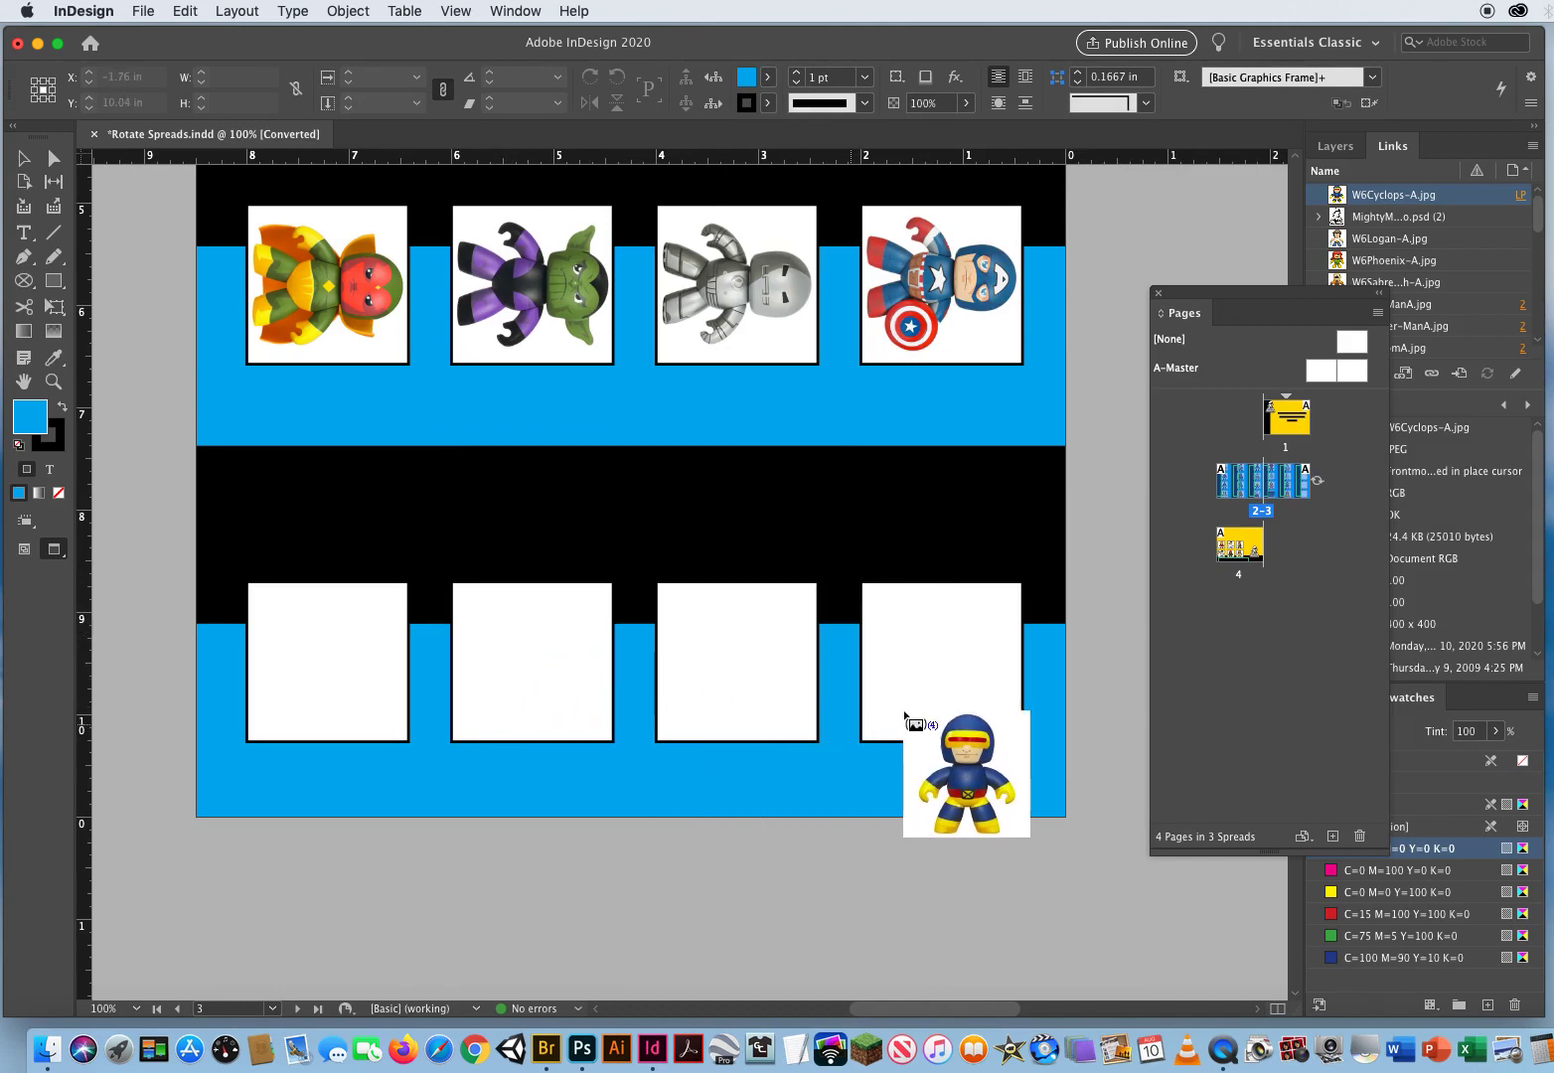
click(926, 656)
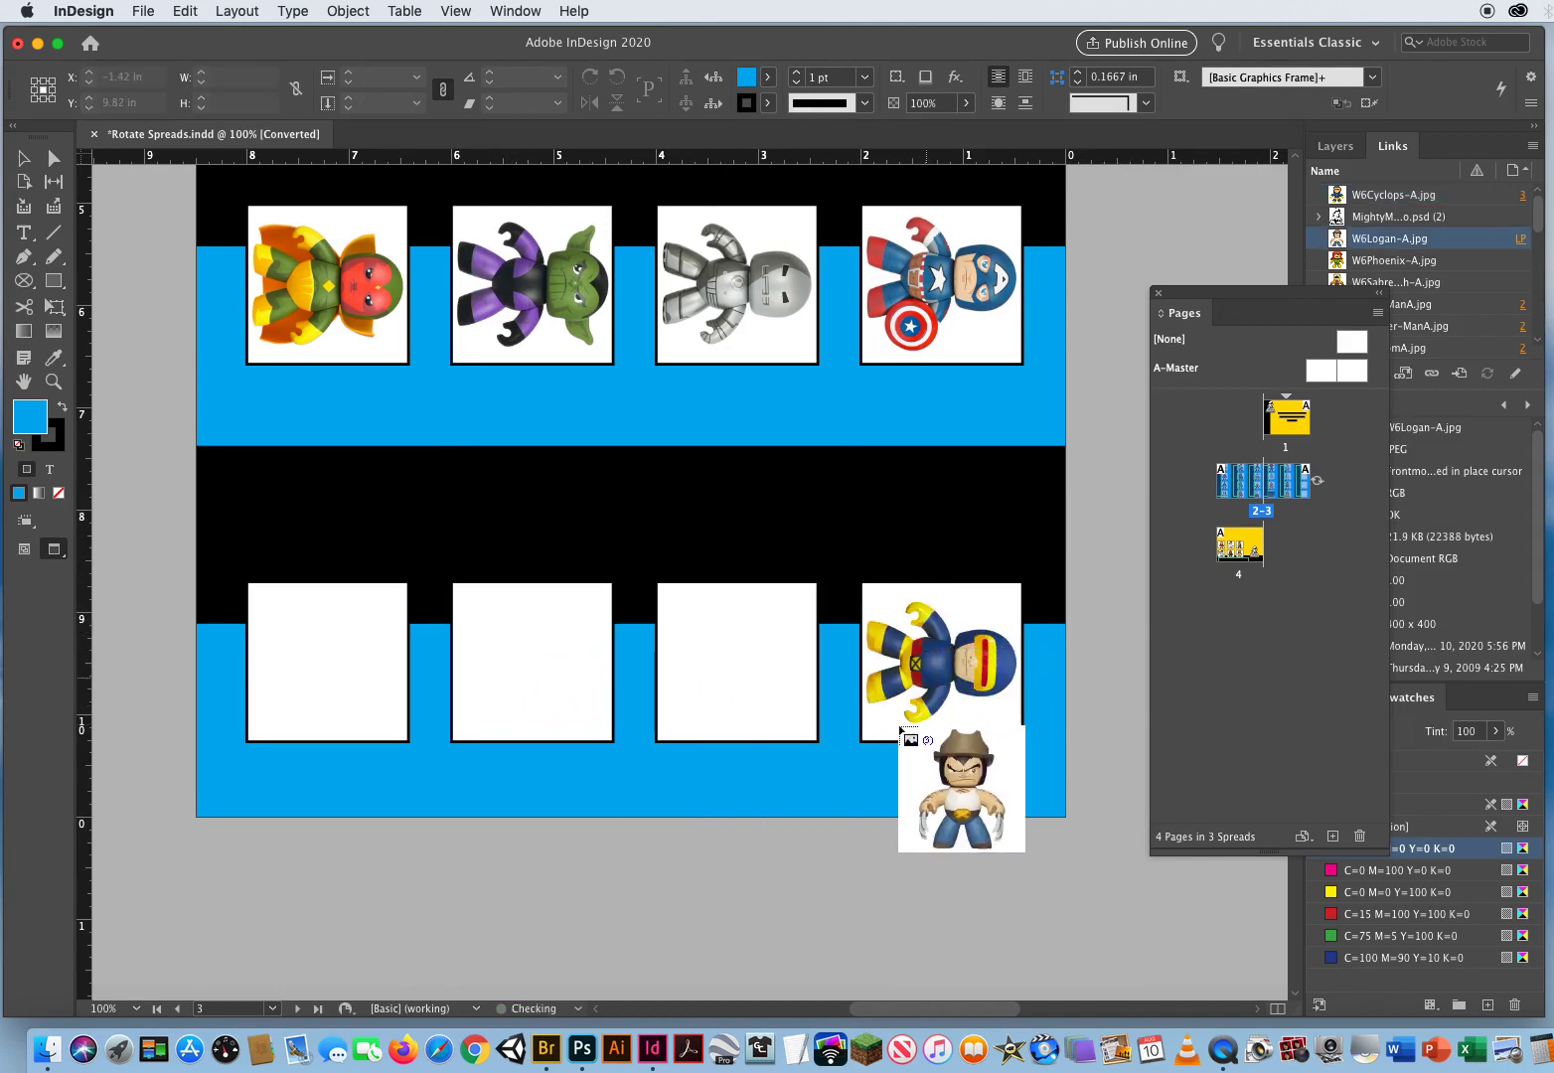
click(730, 651)
click(509, 636)
click(311, 646)
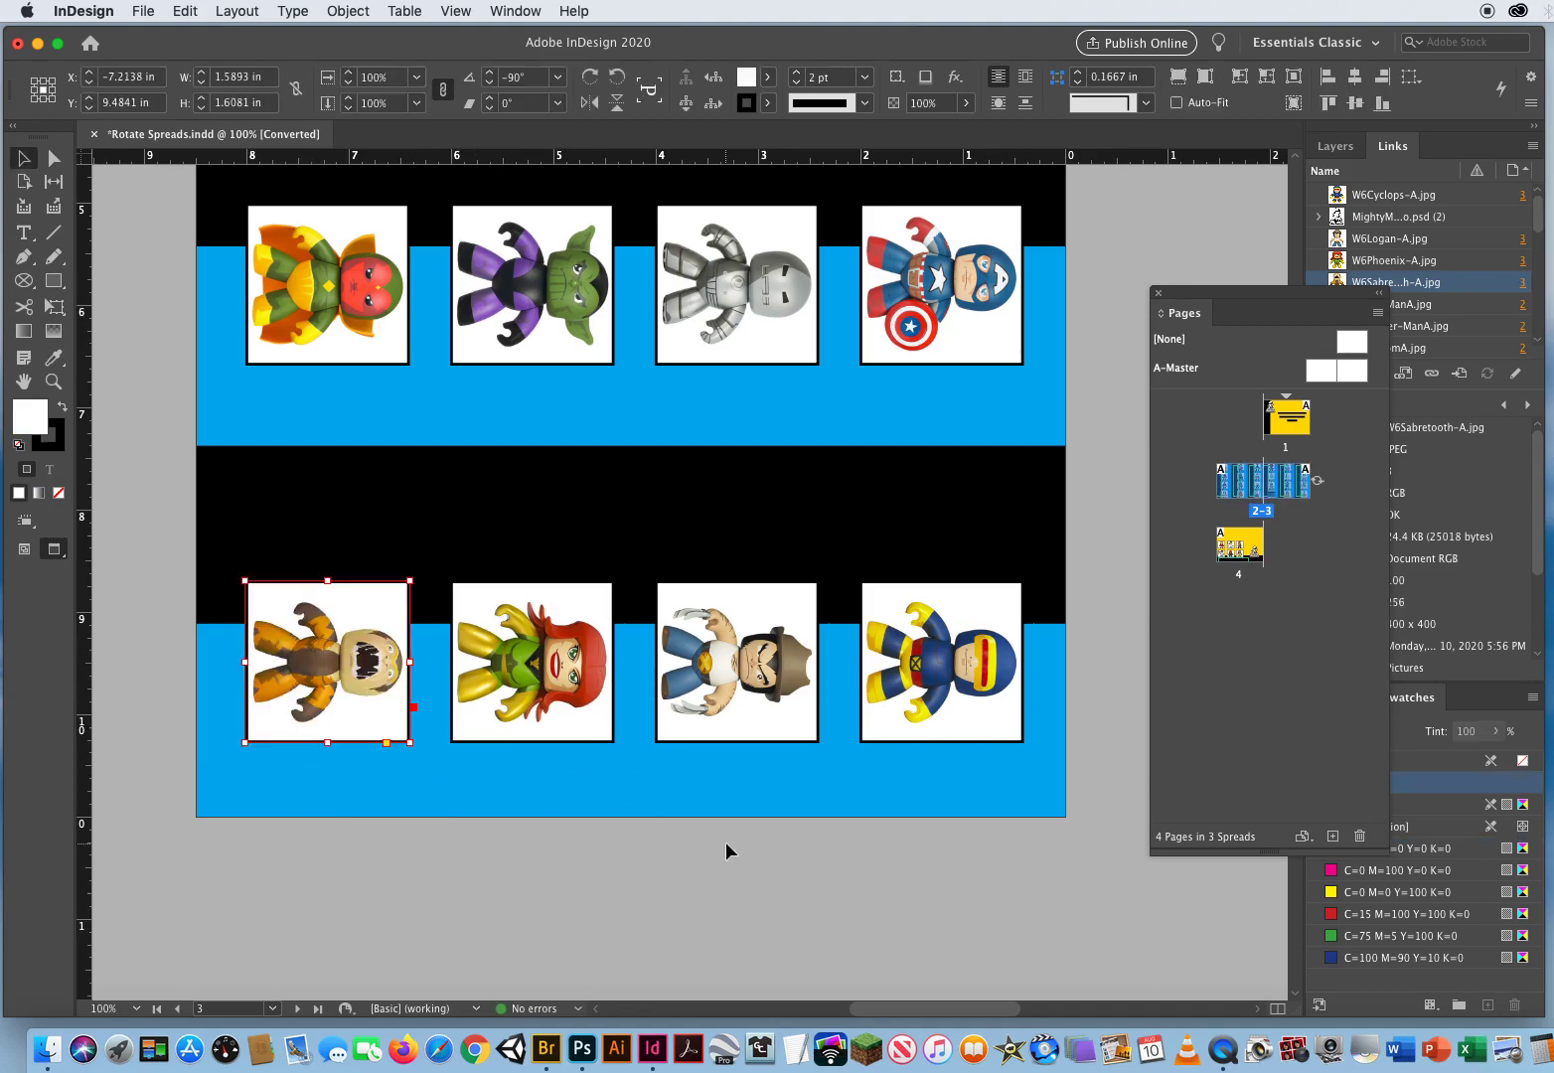
click(709, 932)
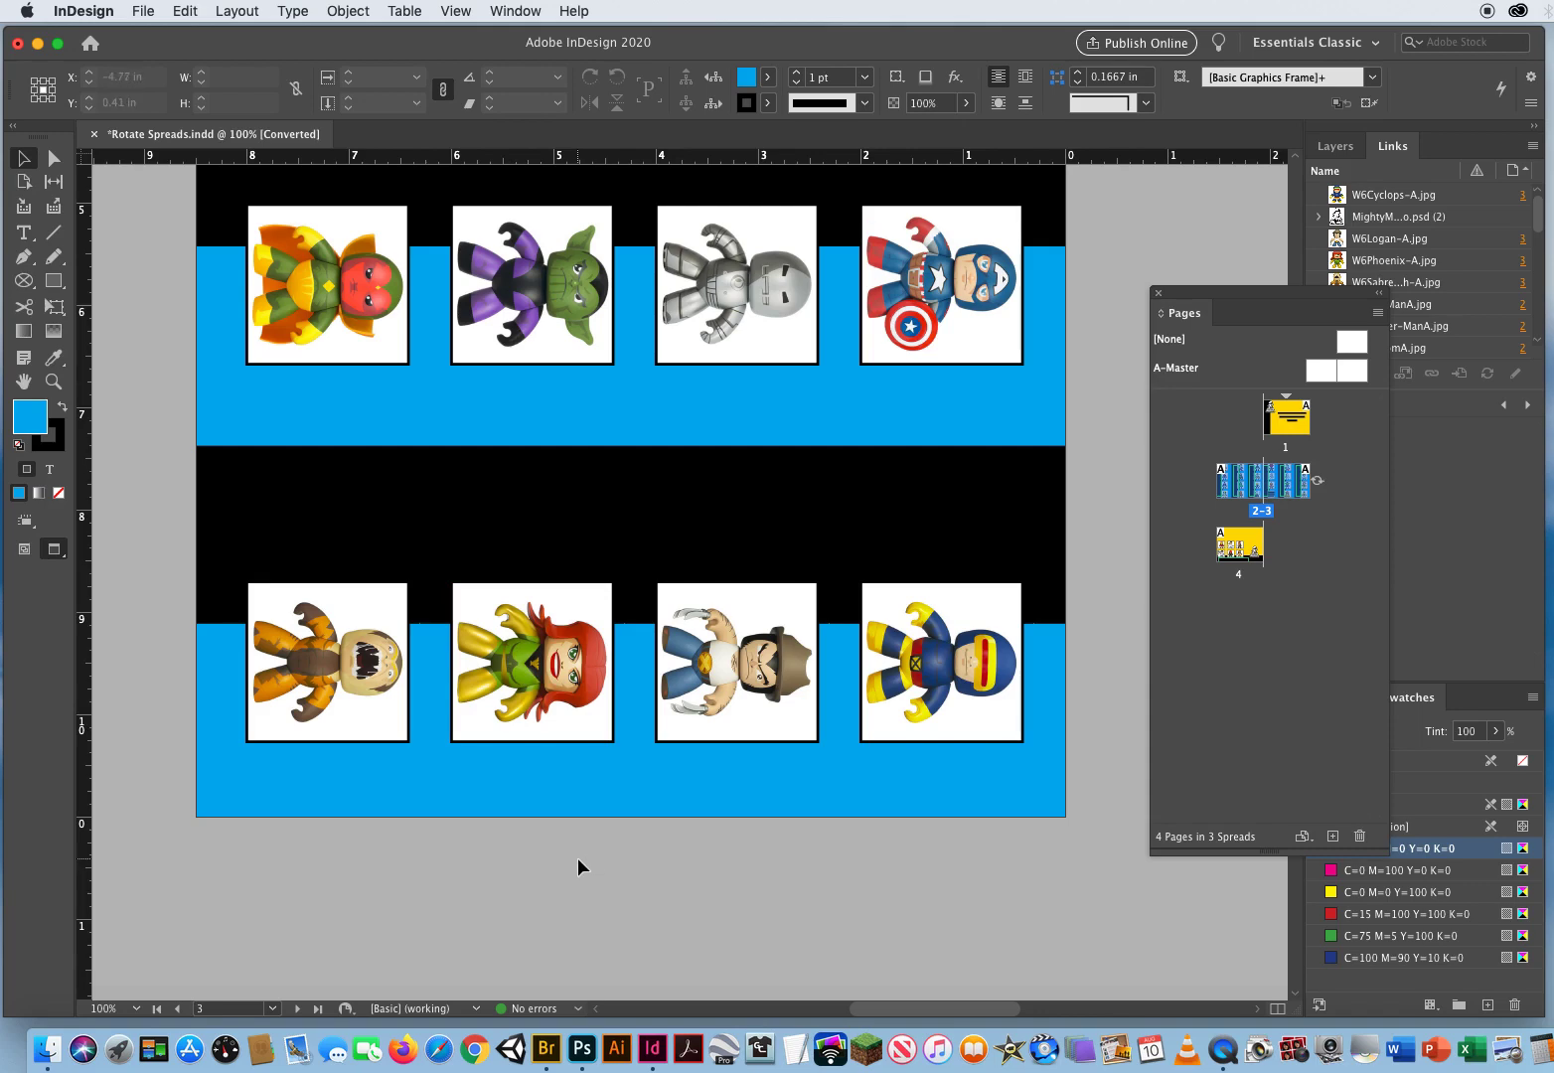
- Clear the spread 2–3 rotation via Page Attributes > Rotate Spread View > Clear Rotation
drag(1250, 294, 317, 242)
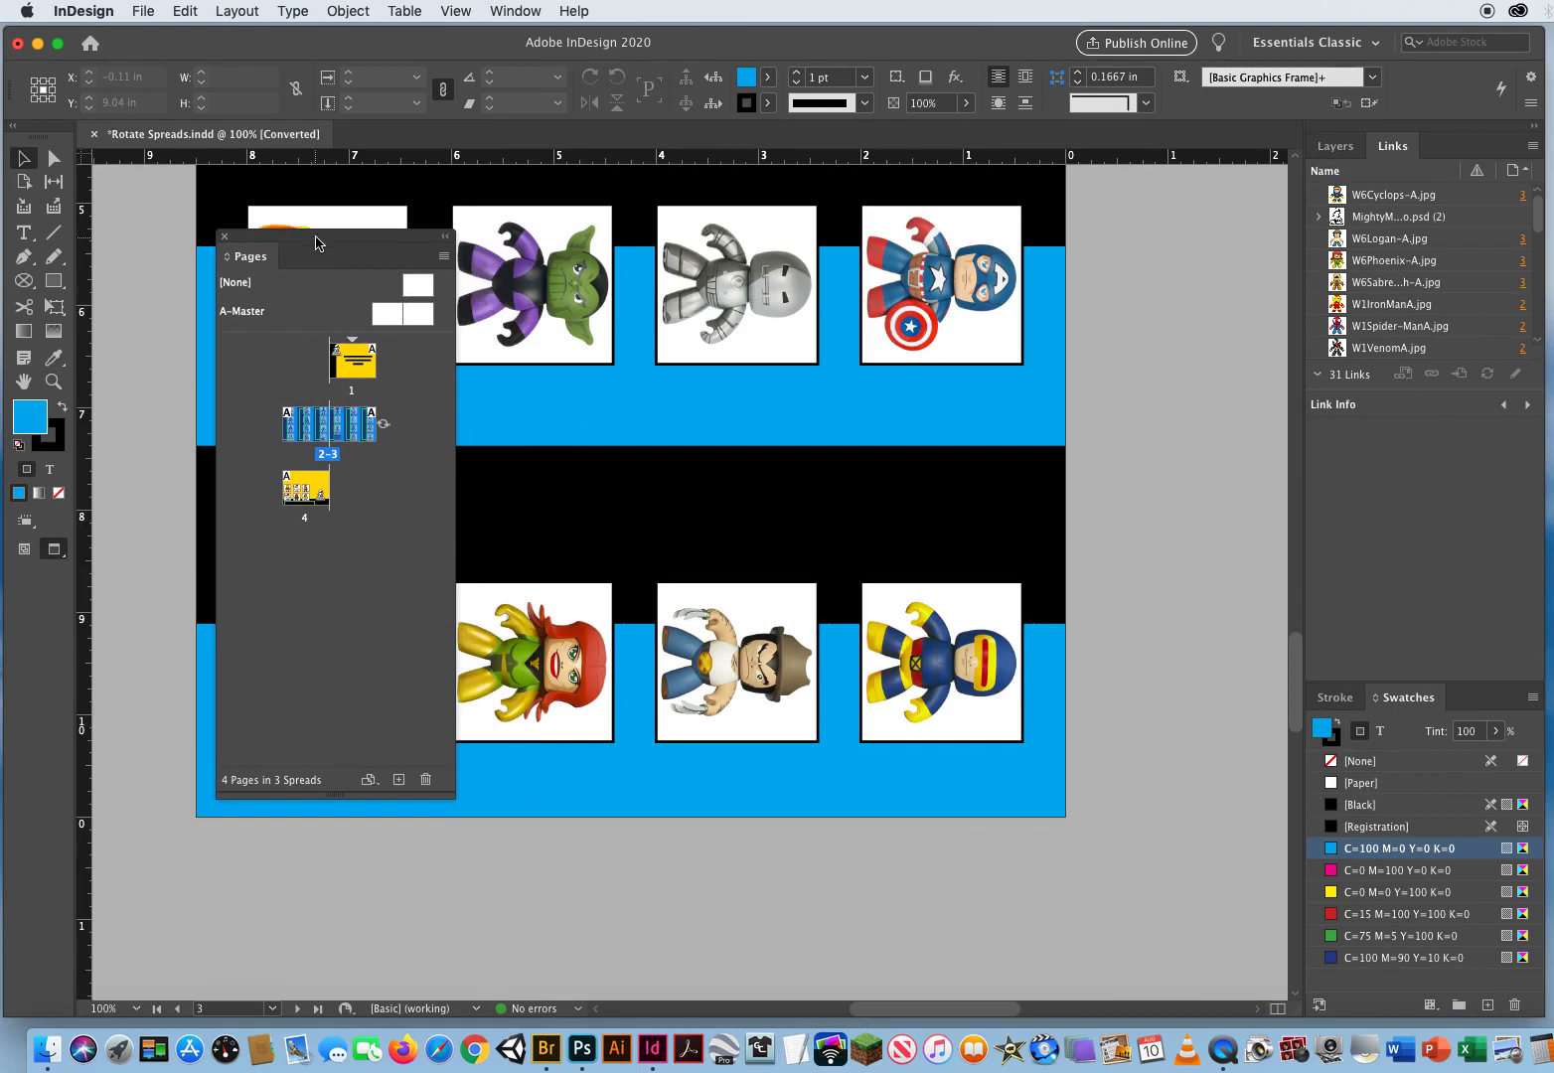
click(444, 258)
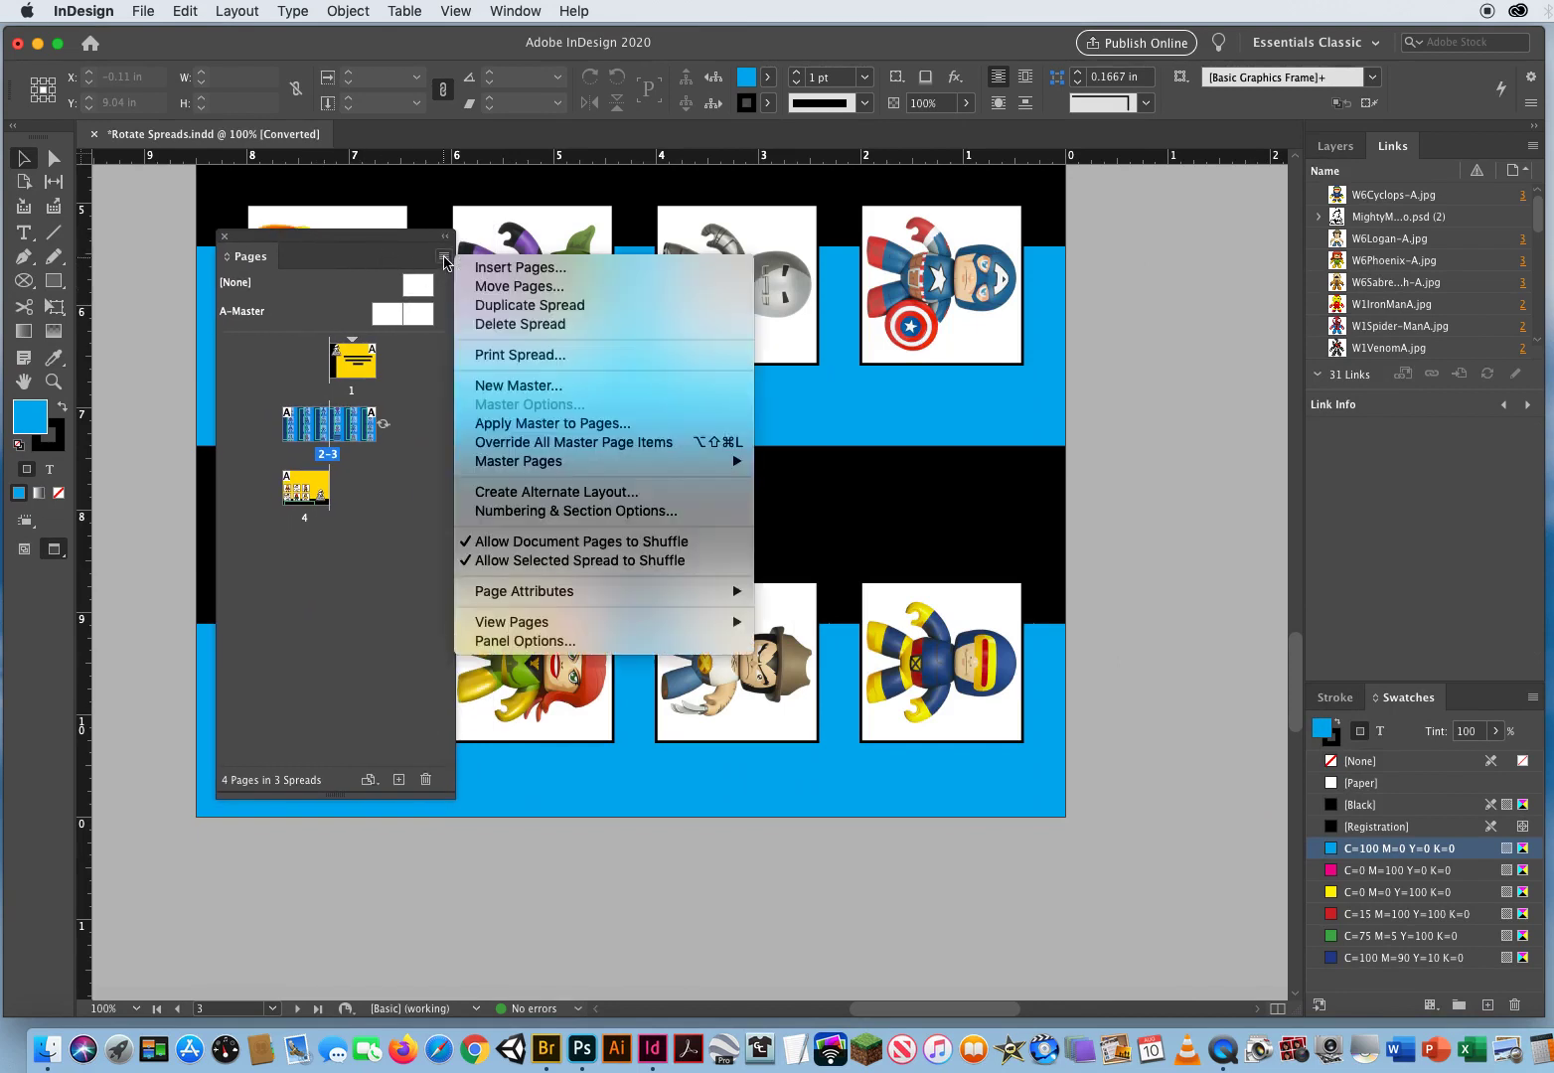
mouse_move(570, 595)
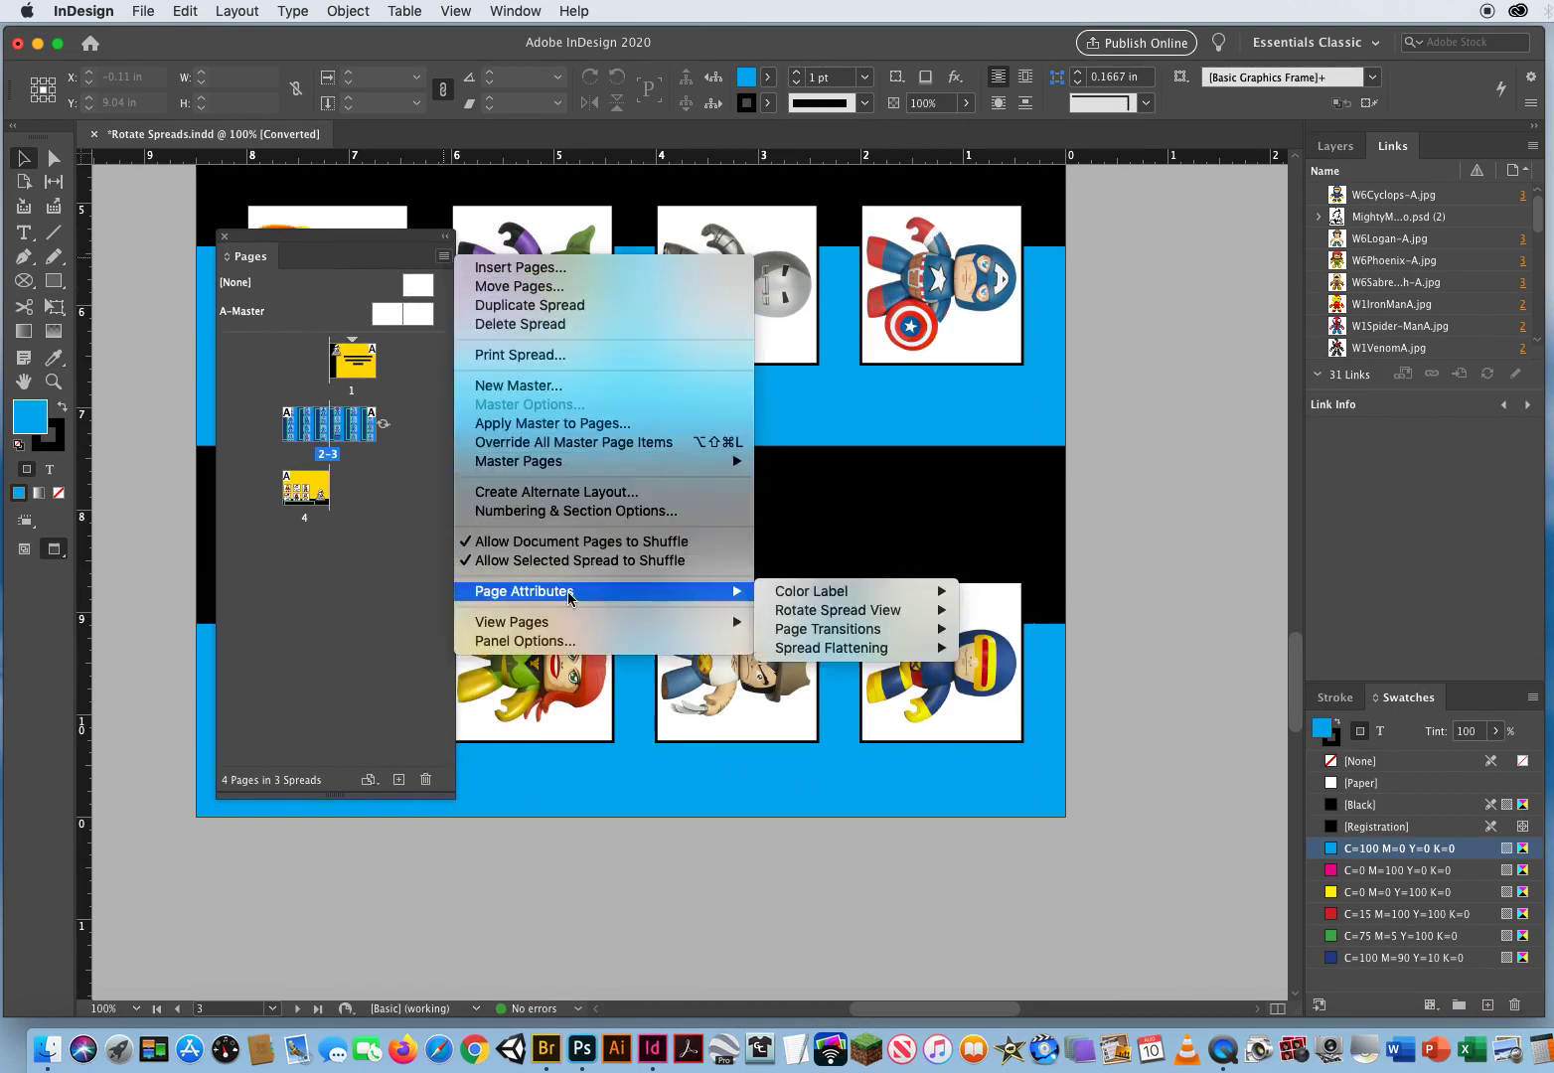
mouse_move(814, 616)
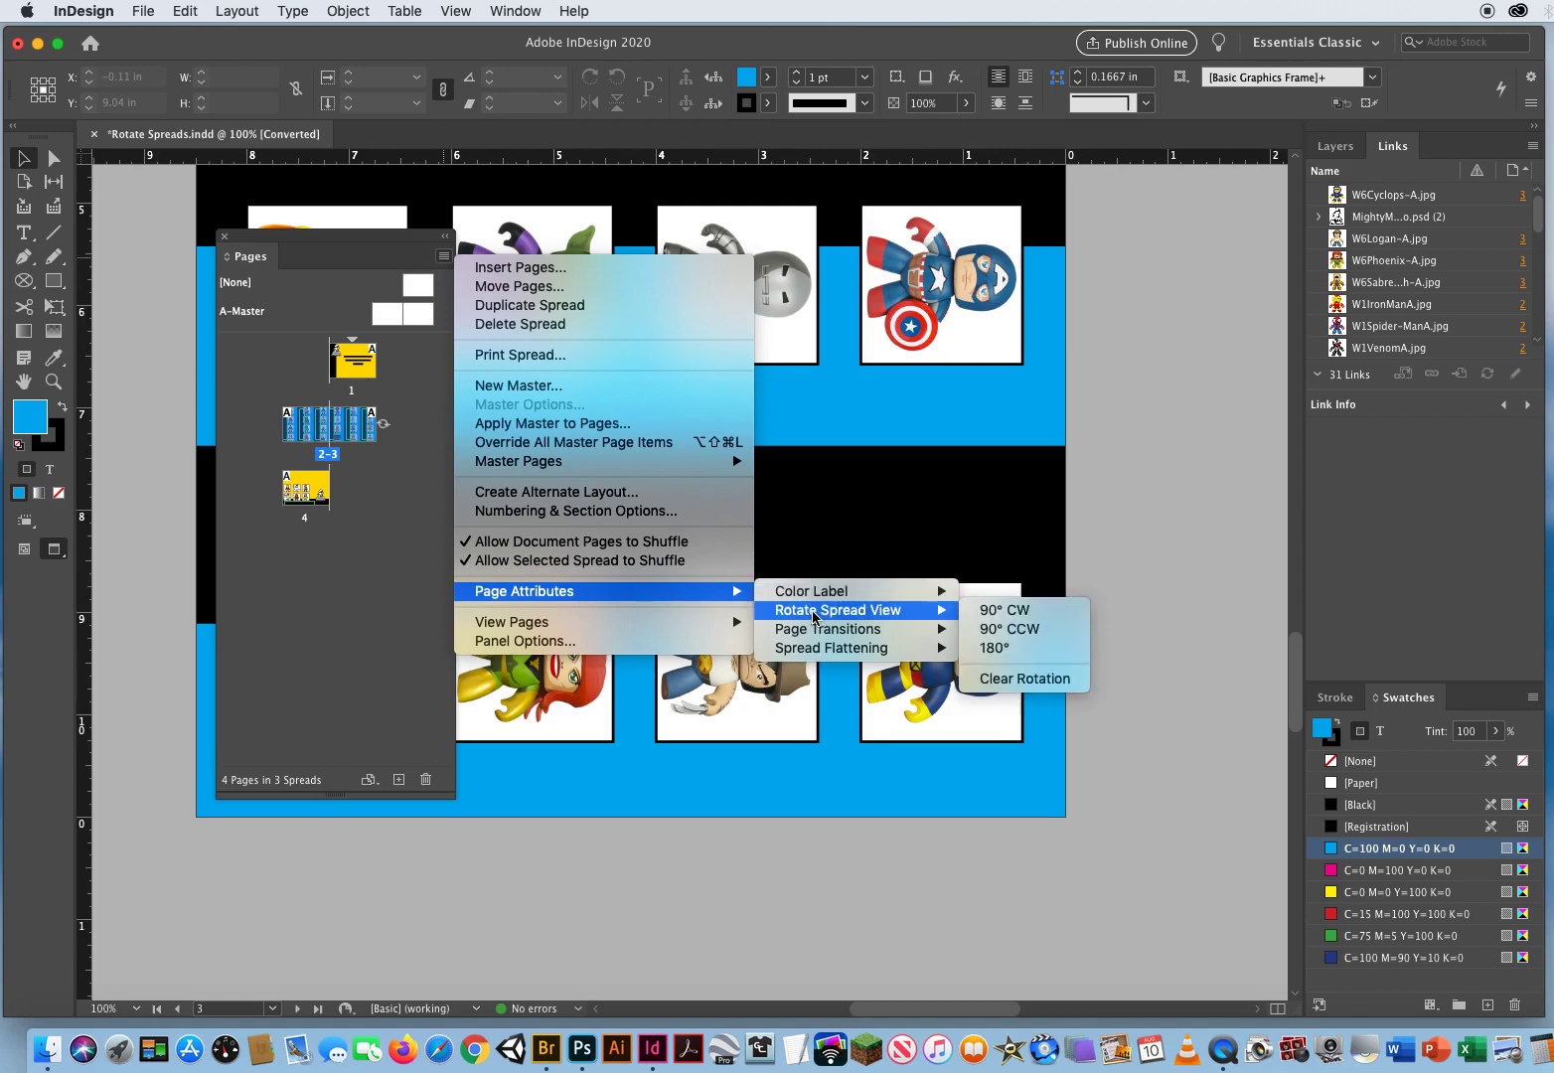
click(1018, 682)
- Close the Pages panel and zoom out to 50% to show the whole spread
click(224, 236)
click(54, 381)
alt+click(579, 599)
alt+click(444, 611)
drag(444, 611, 725, 503)
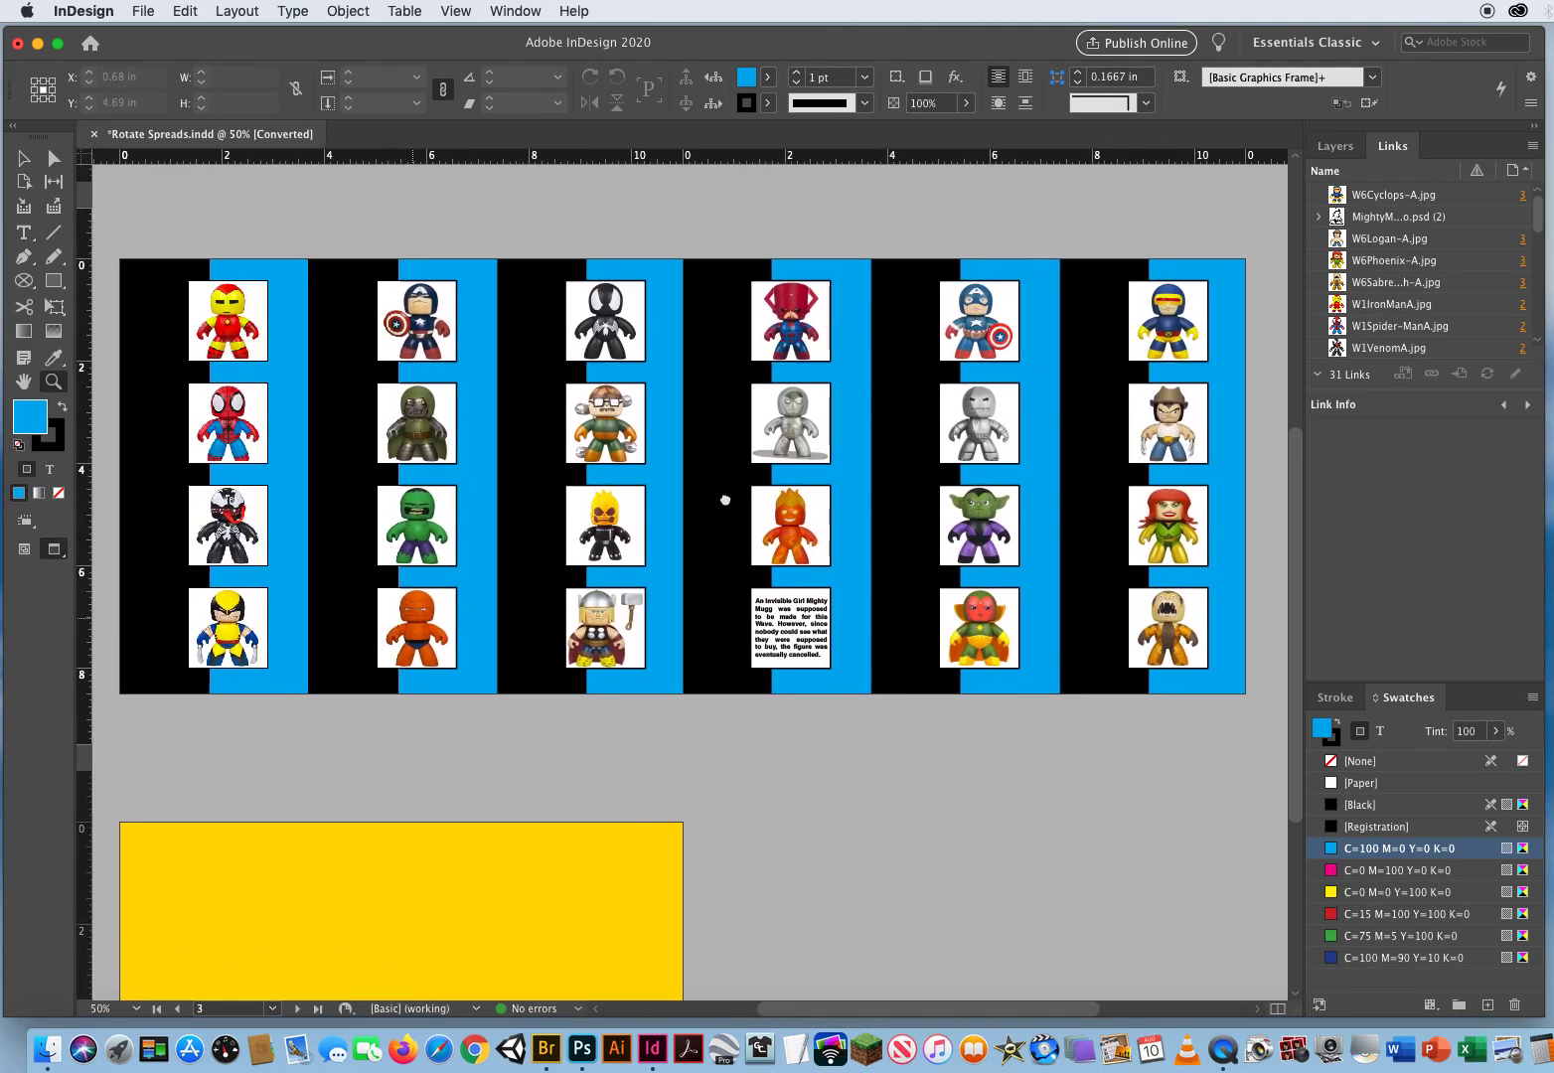
- Close Rotate Spreads.indd without saving the changes
click(22, 157)
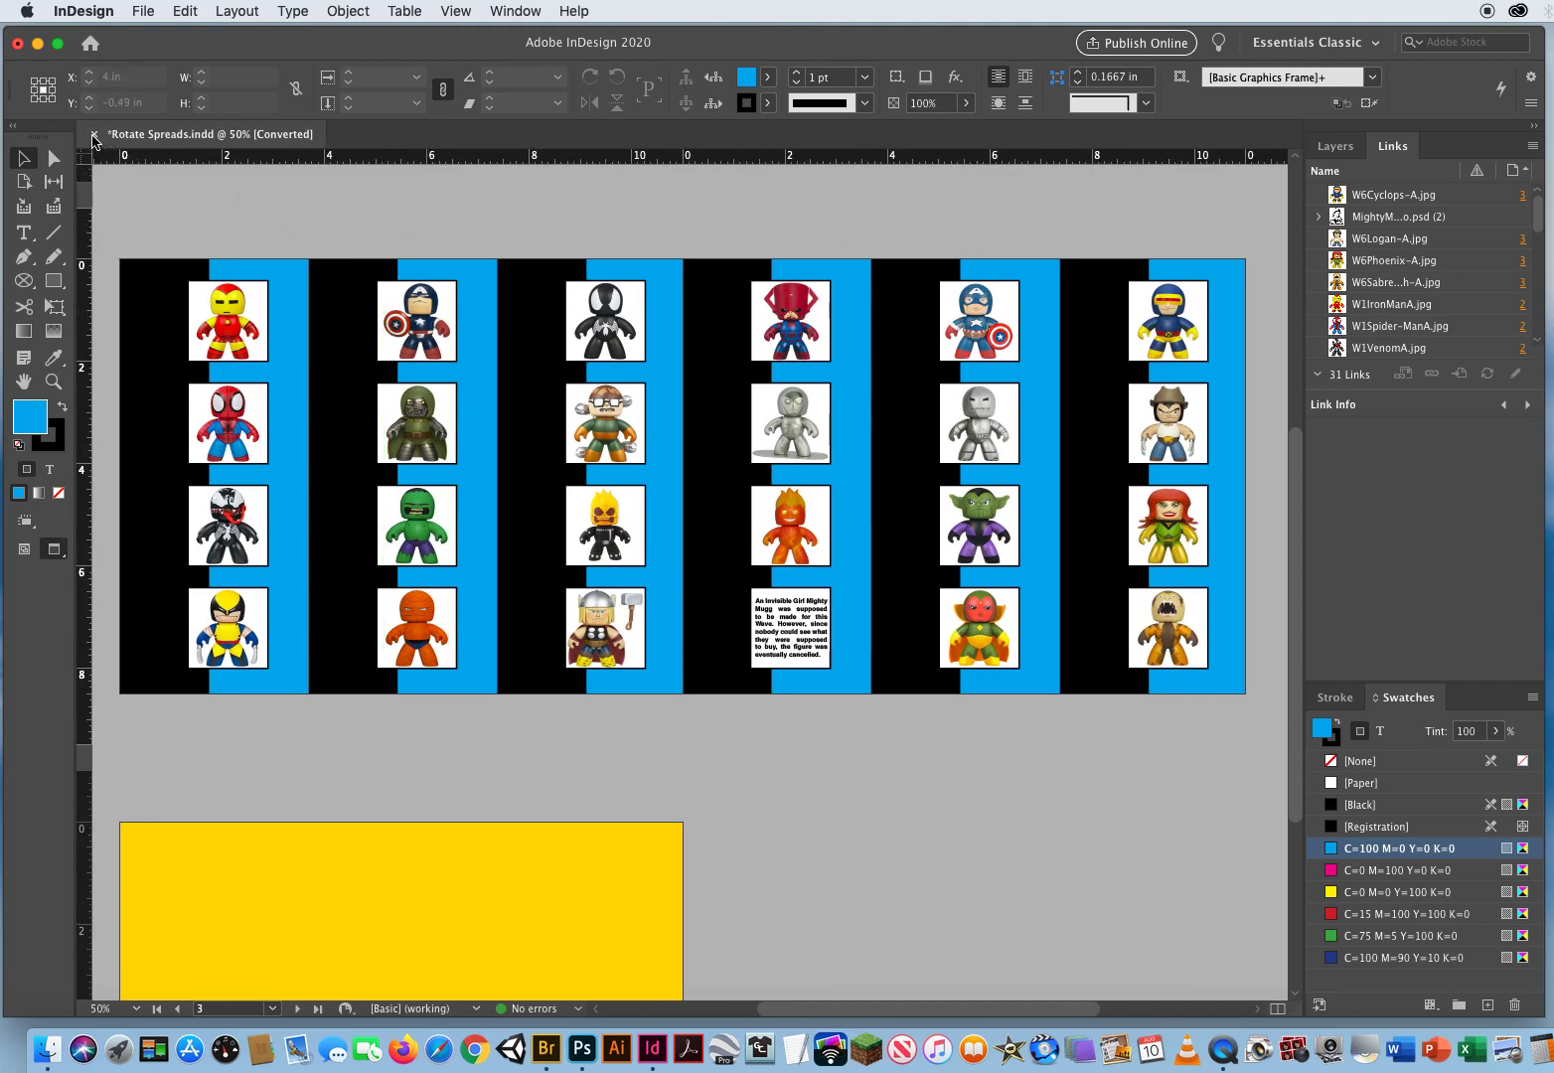
click(96, 134)
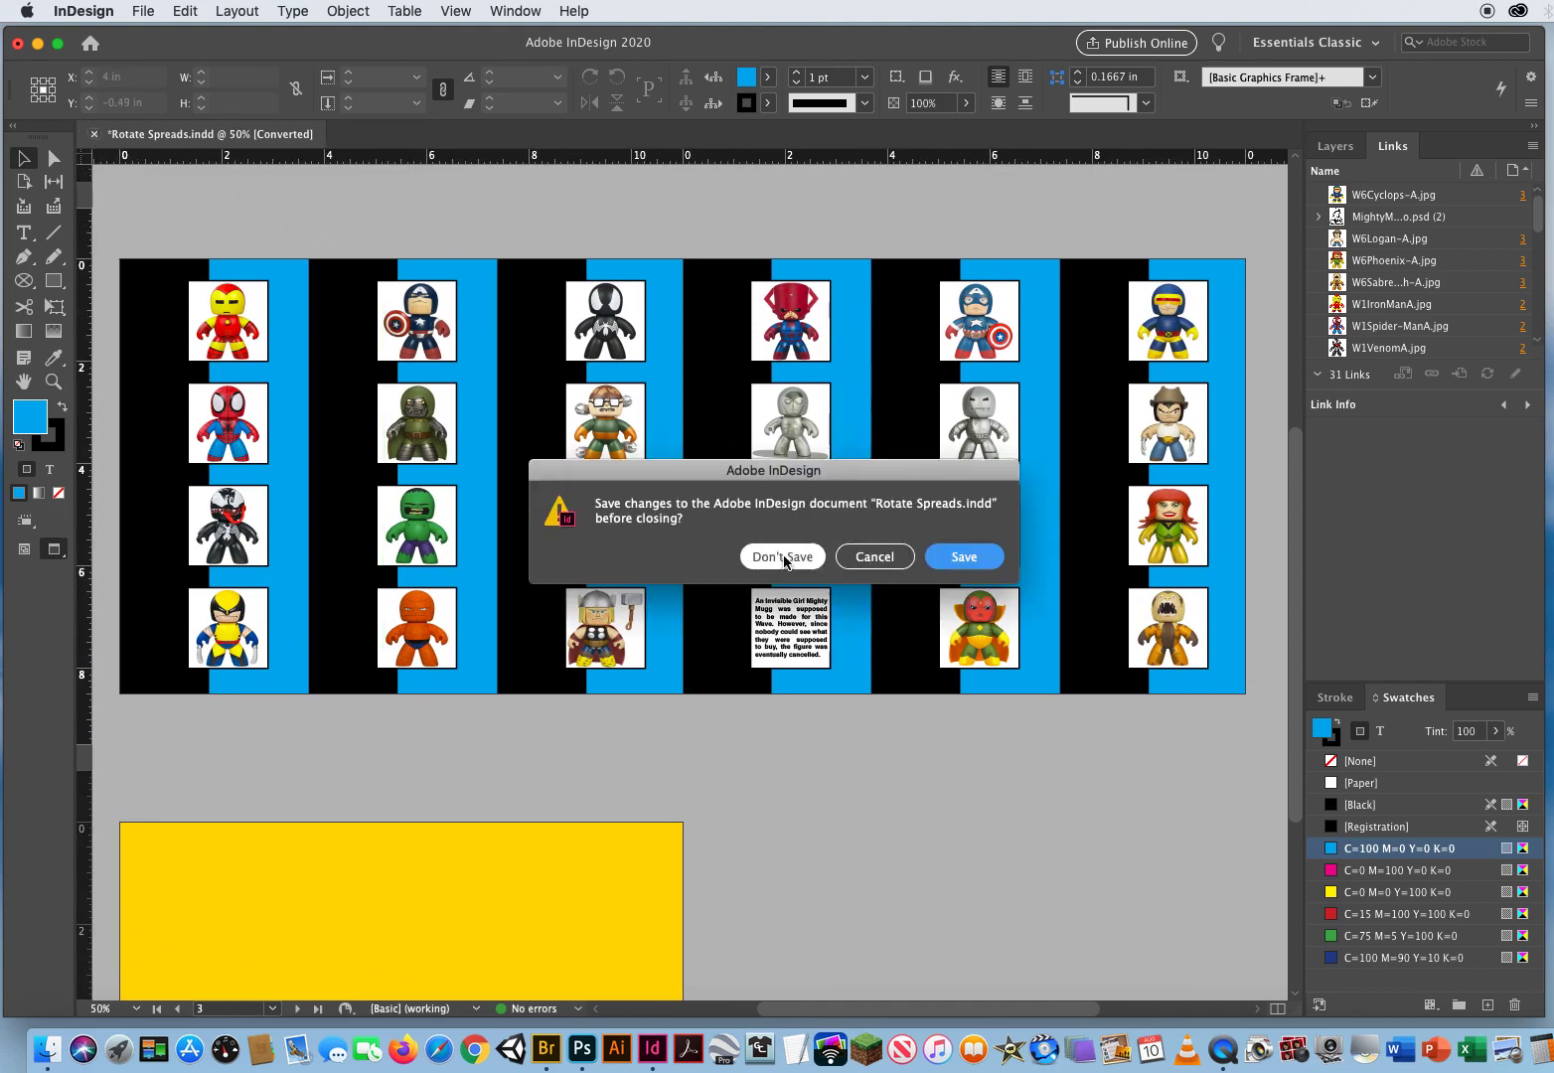
click(783, 557)
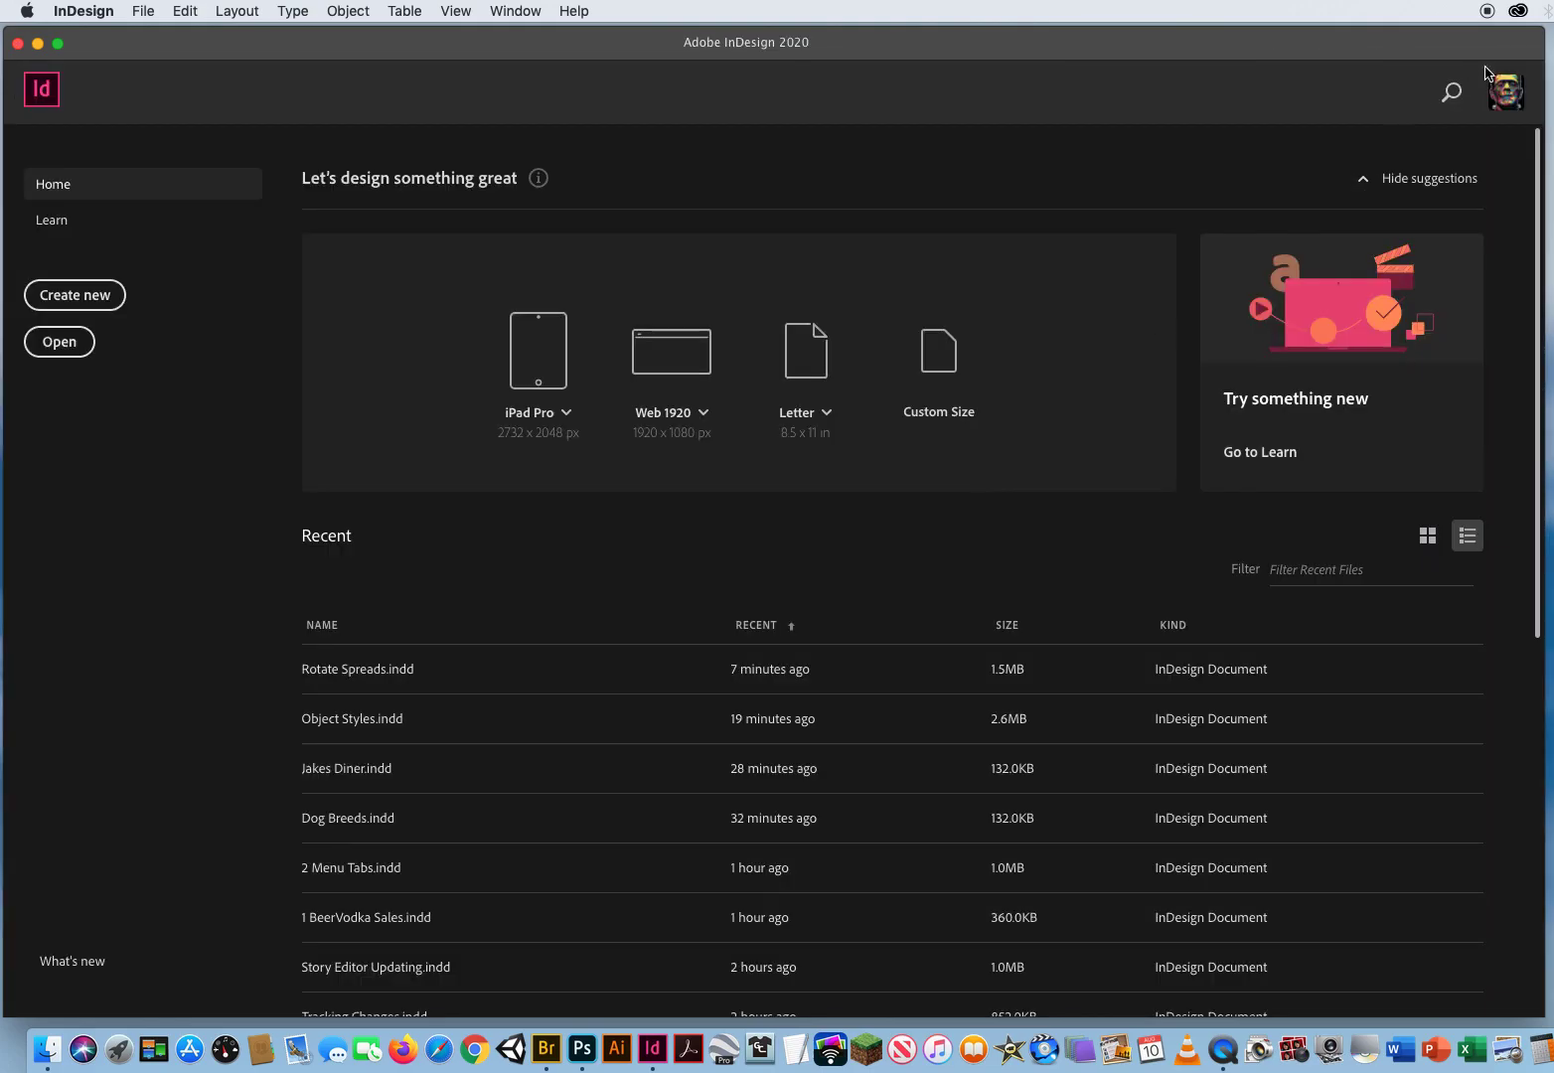